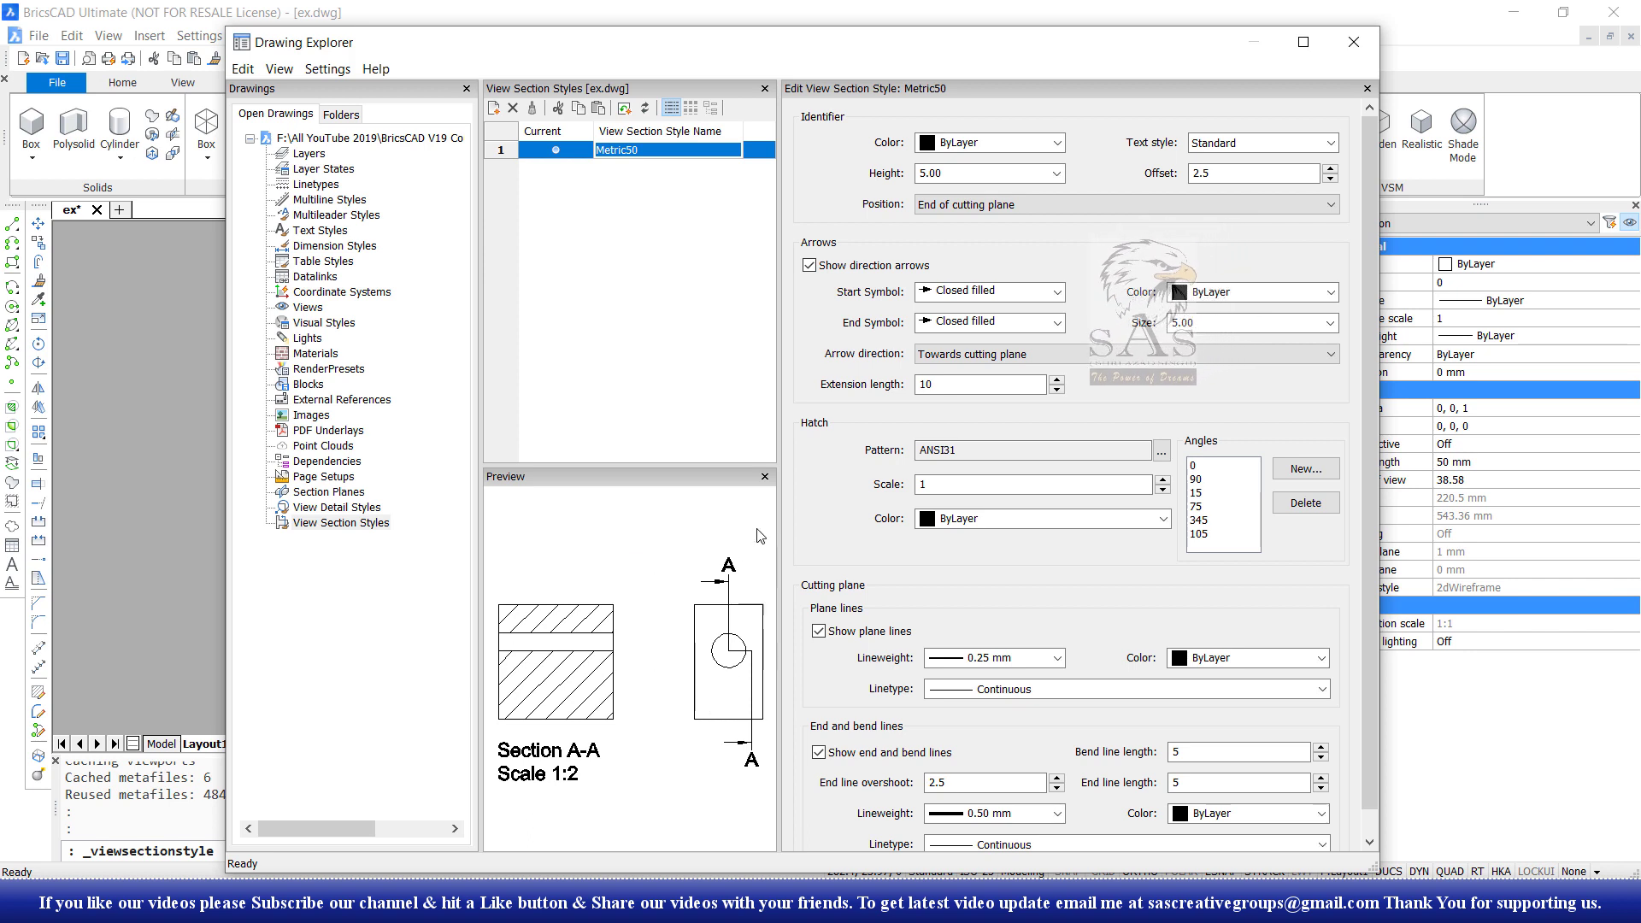
Step: Set the Metric50 section identifier colour to Red
click(983, 144)
click(956, 202)
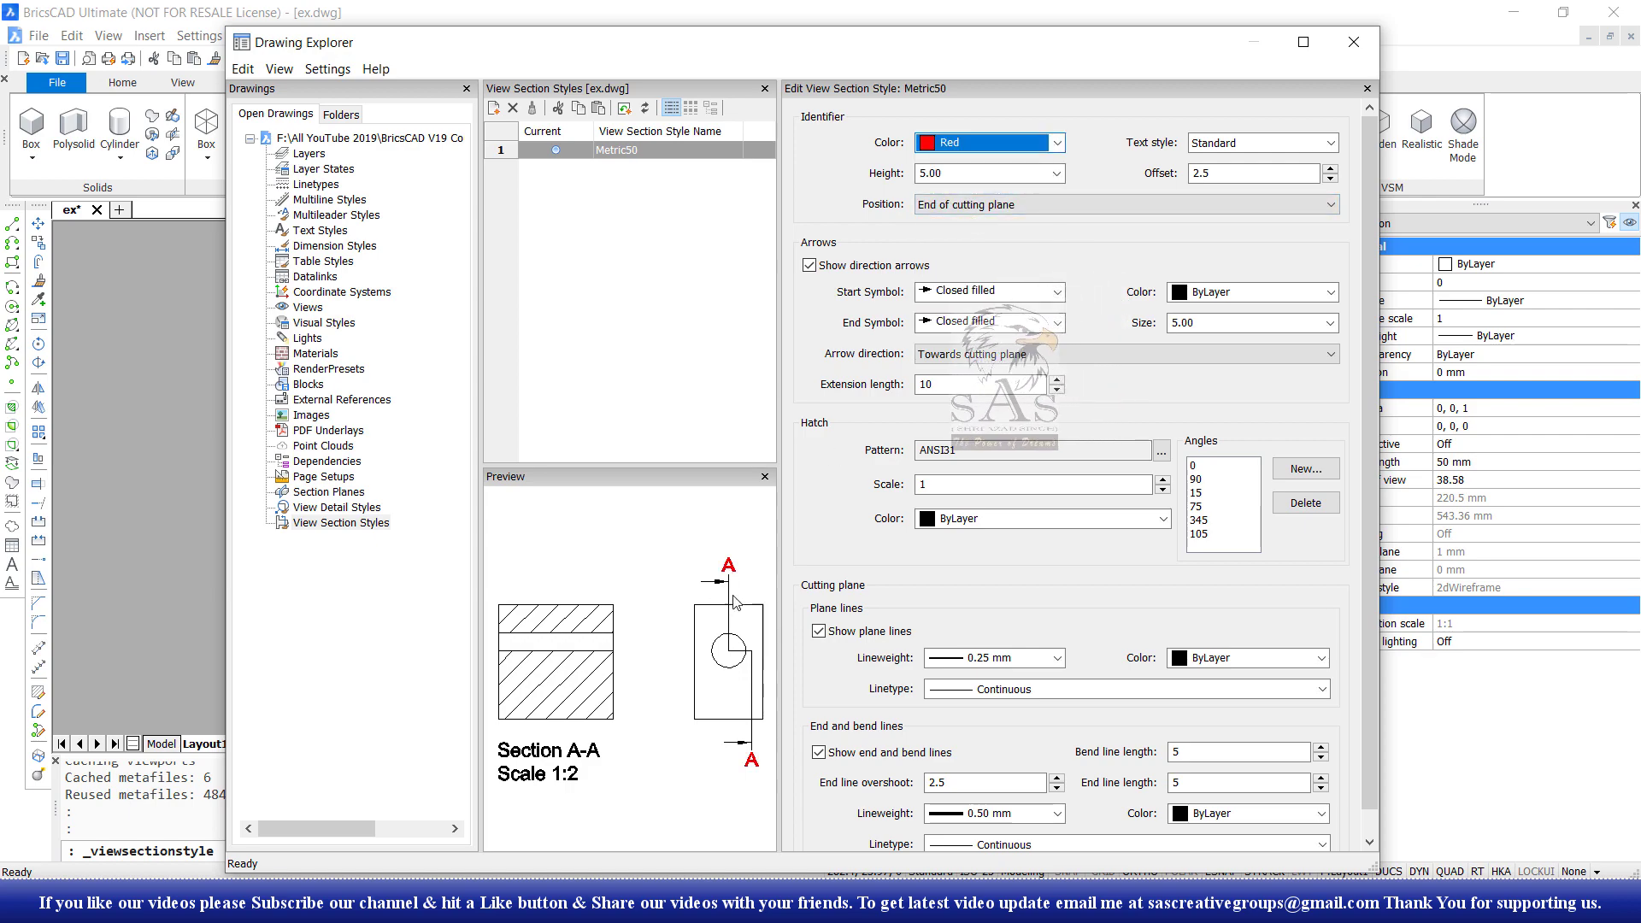
drag(780, 56, 1036, 67)
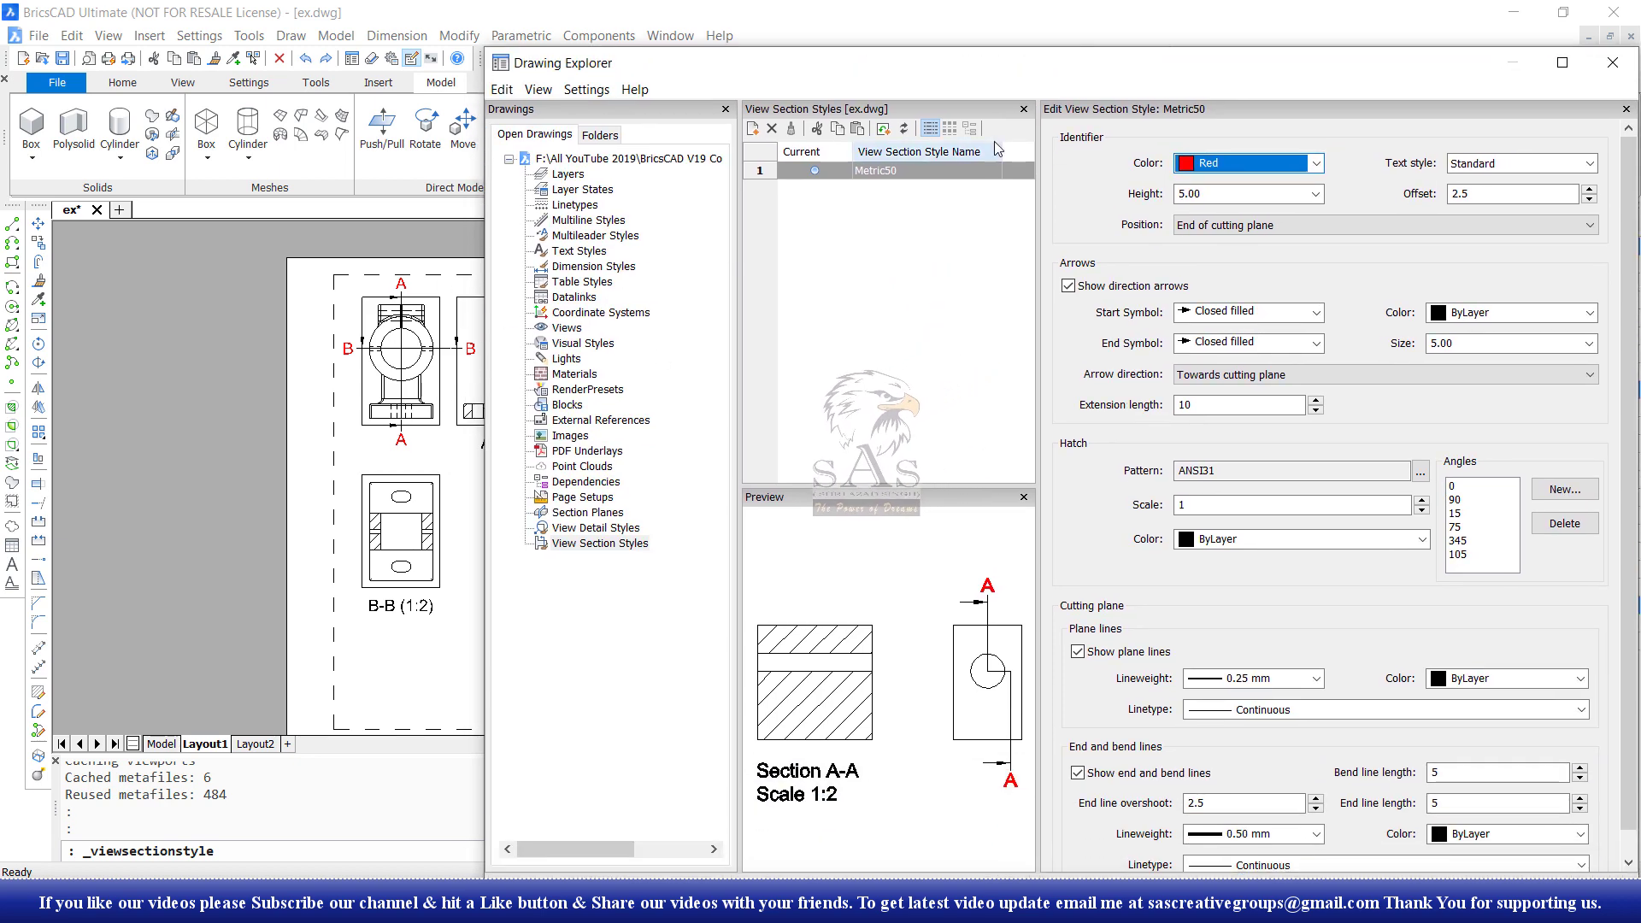
drag(854, 63, 485, 23)
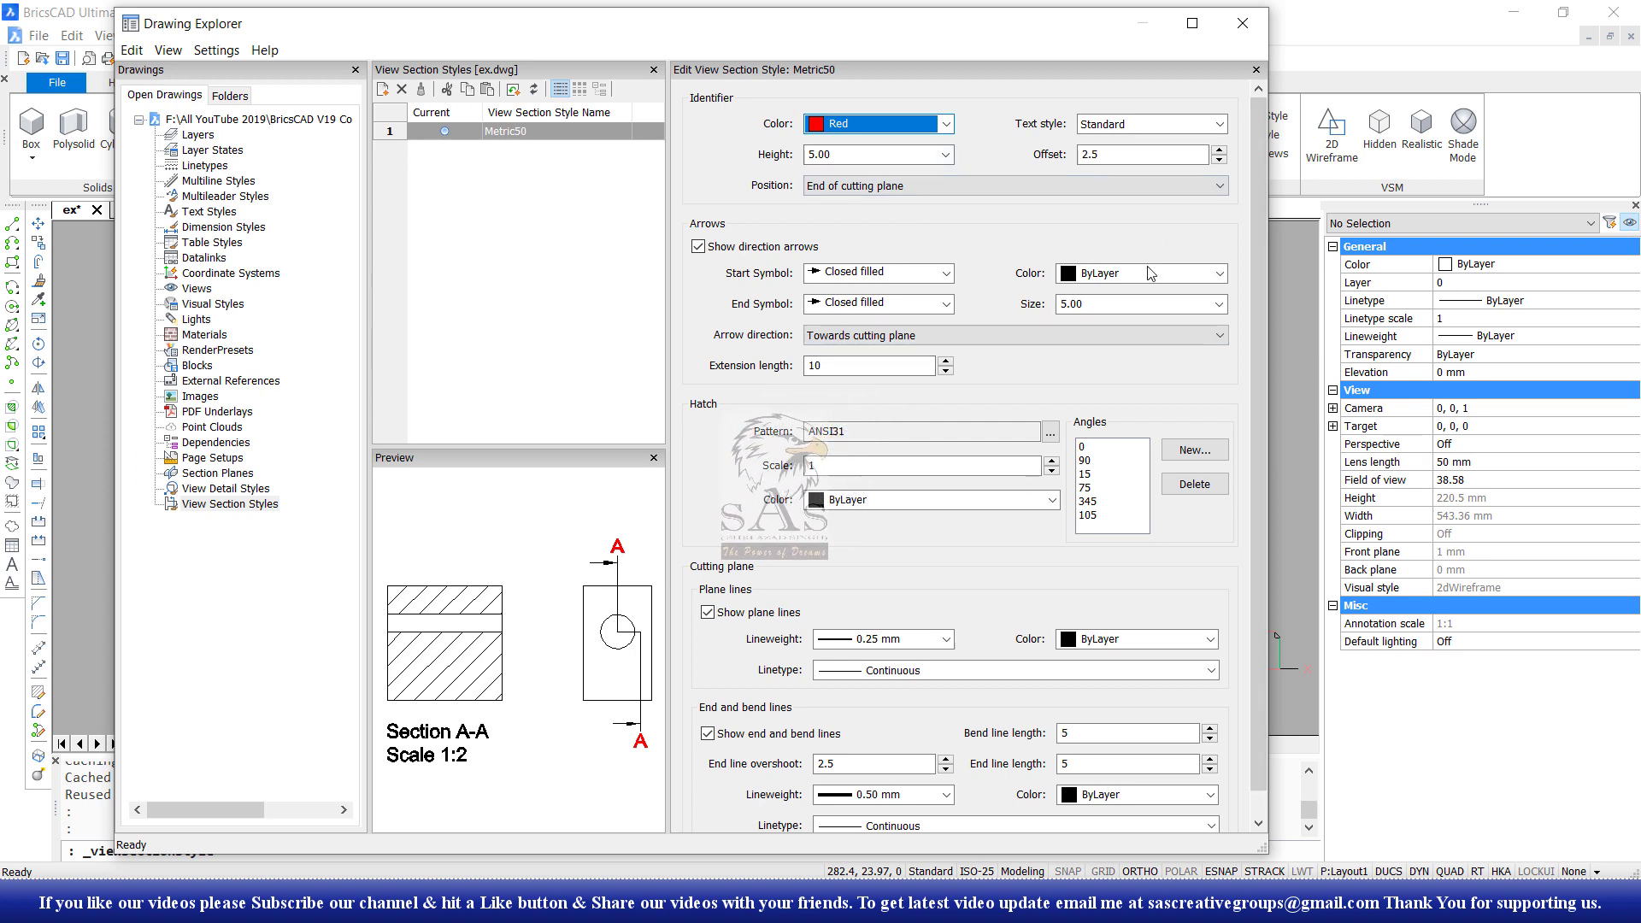
Step: Keep the identifier text style Standard and its position at End of cutting plane
click(1162, 126)
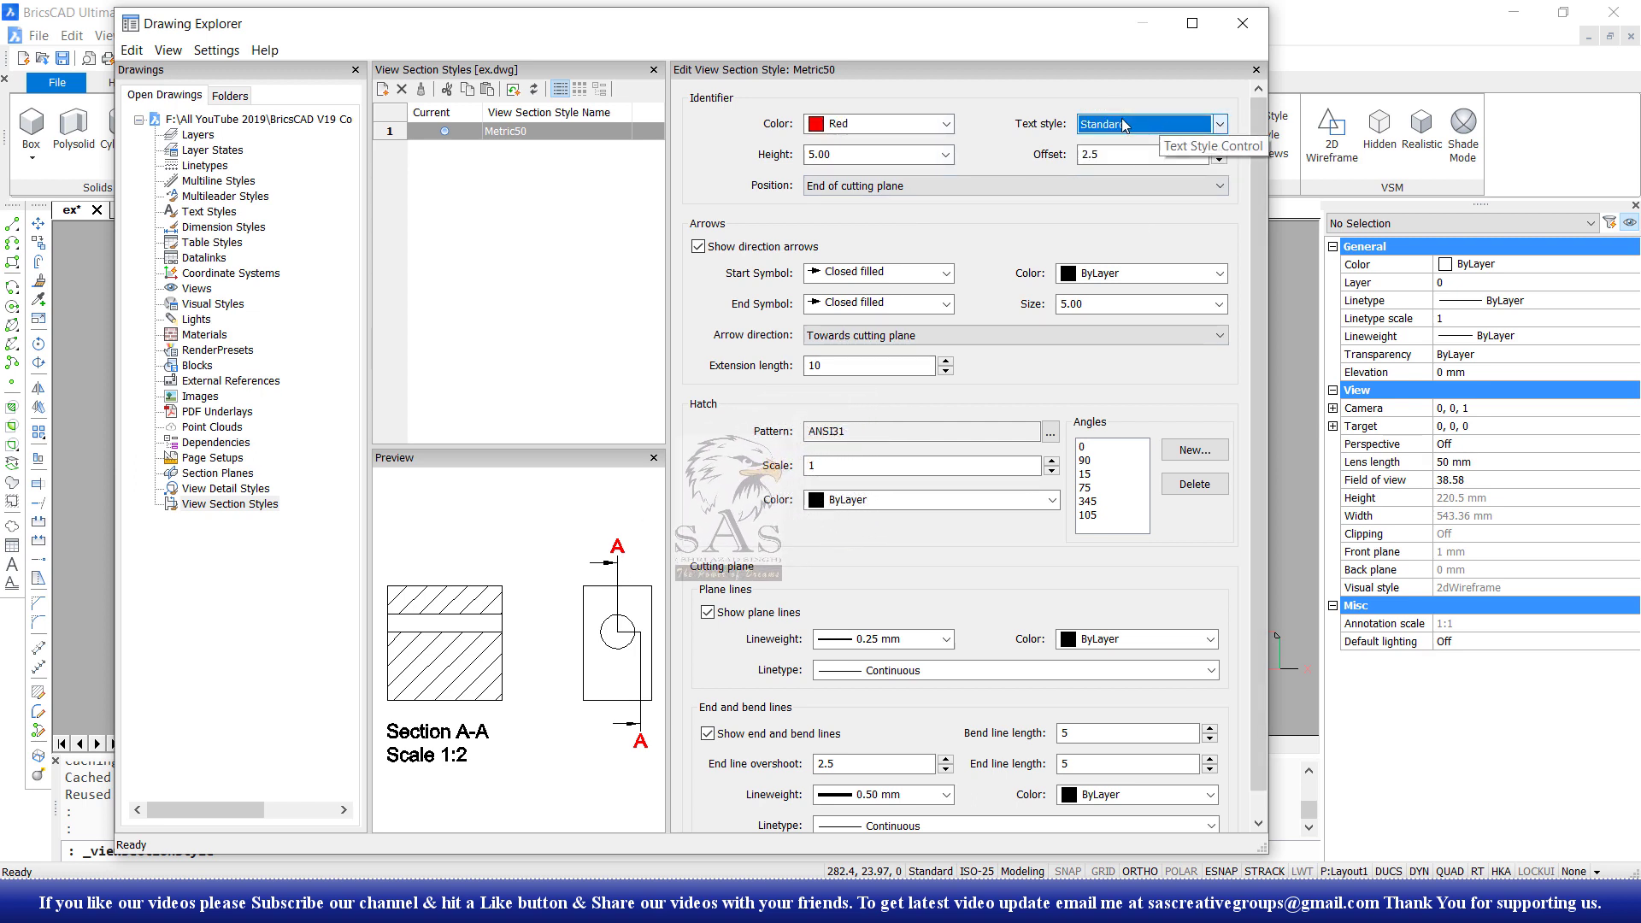
click(1187, 140)
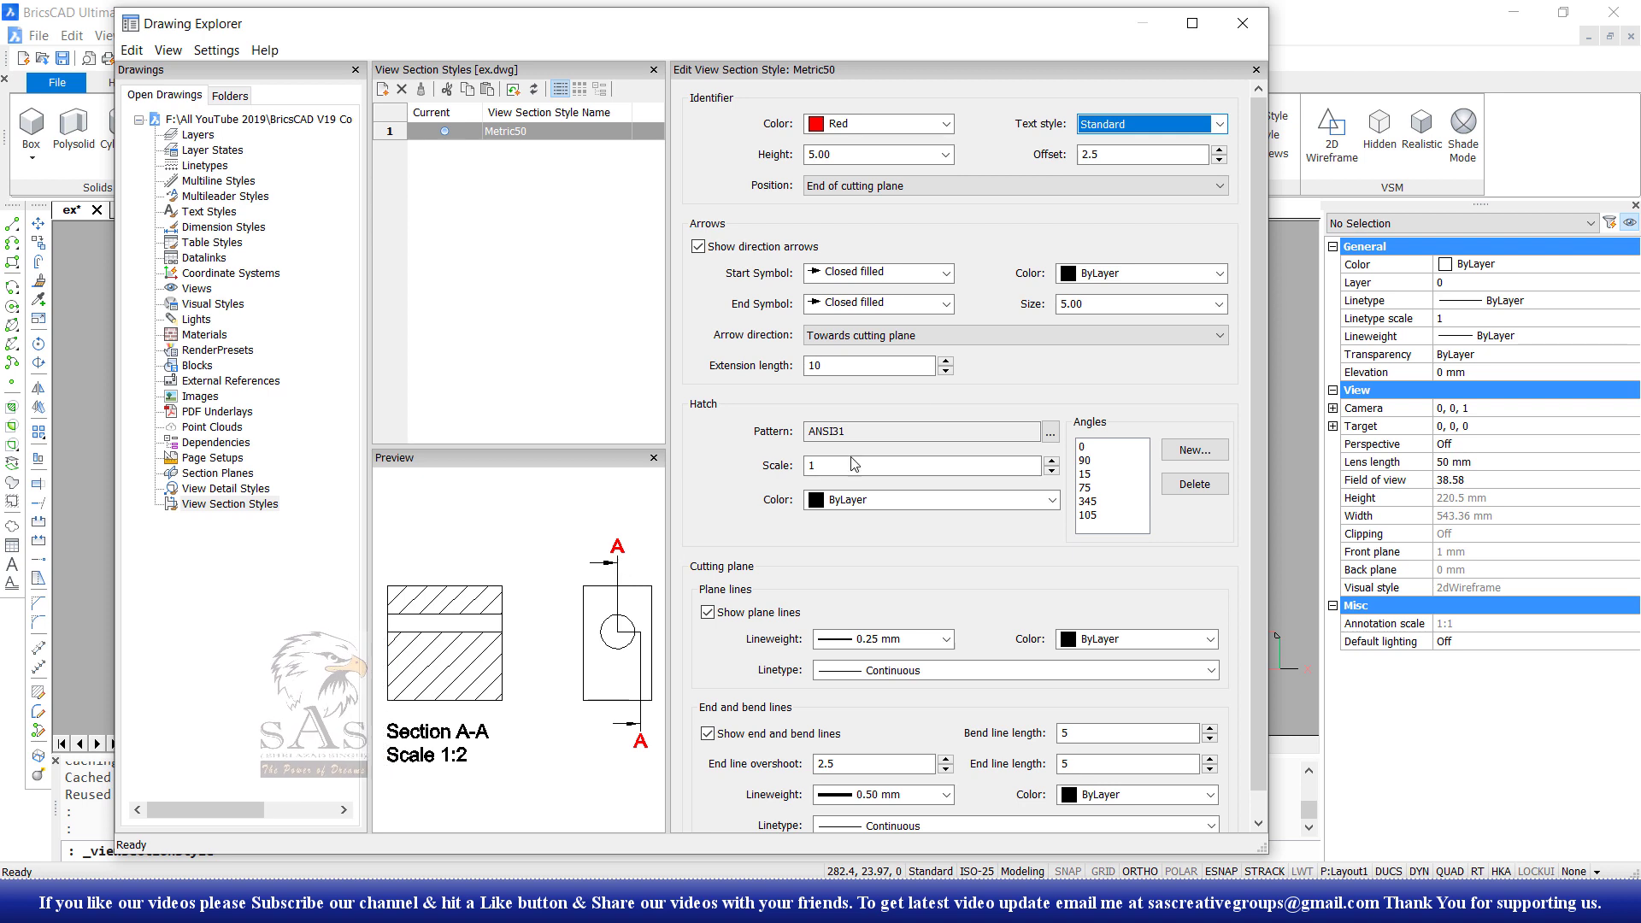
key(Tab)
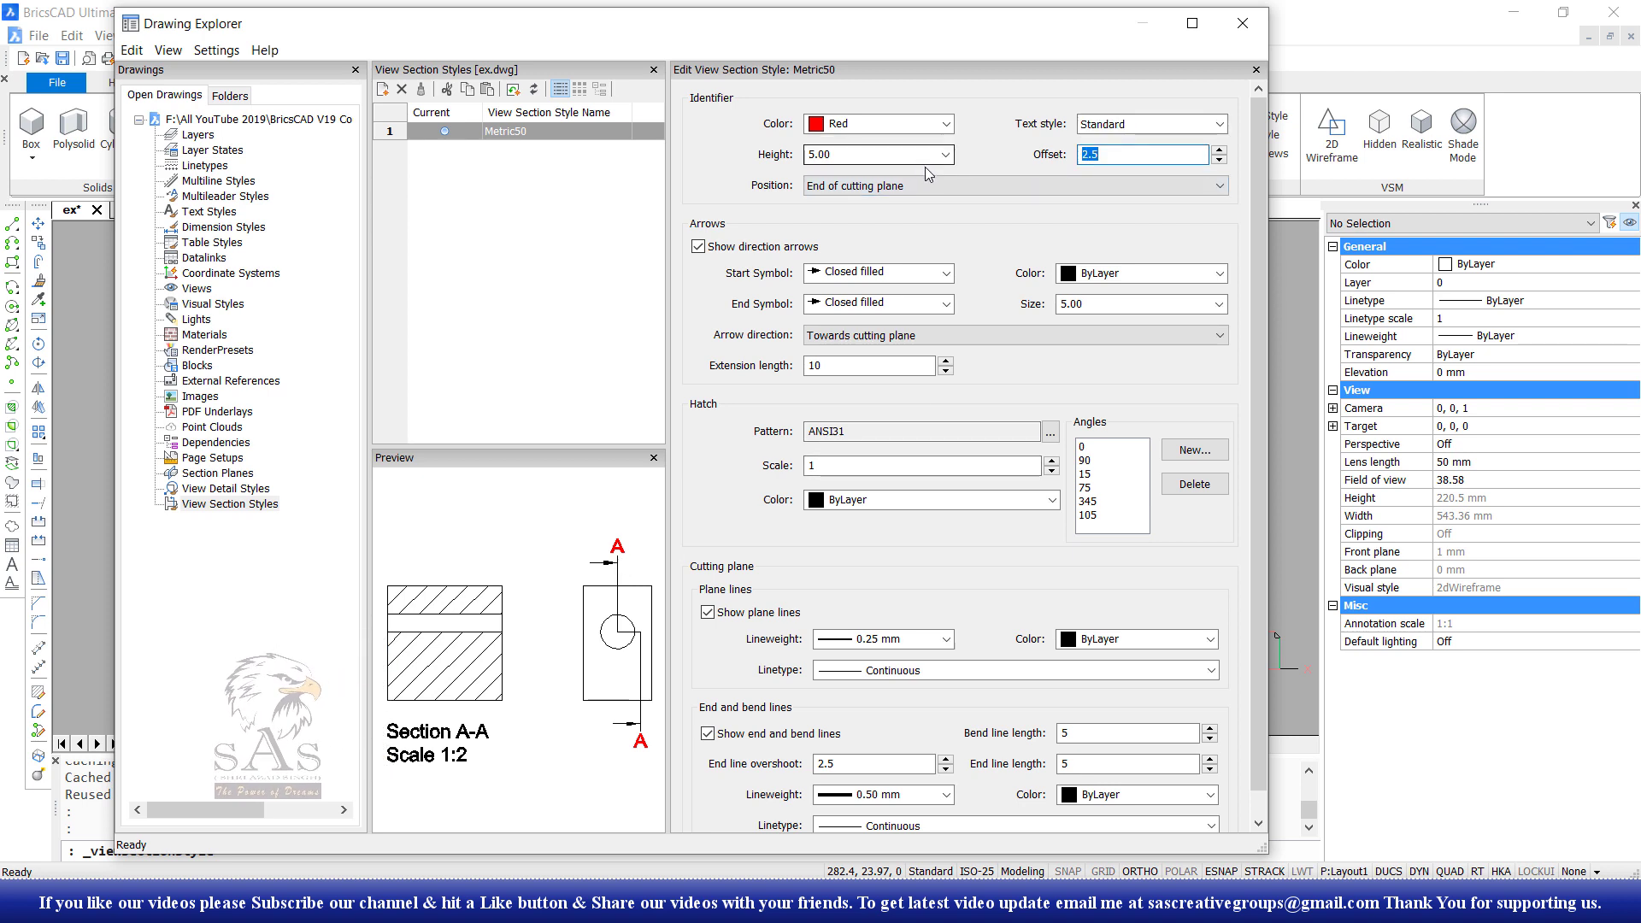
key(Tab)
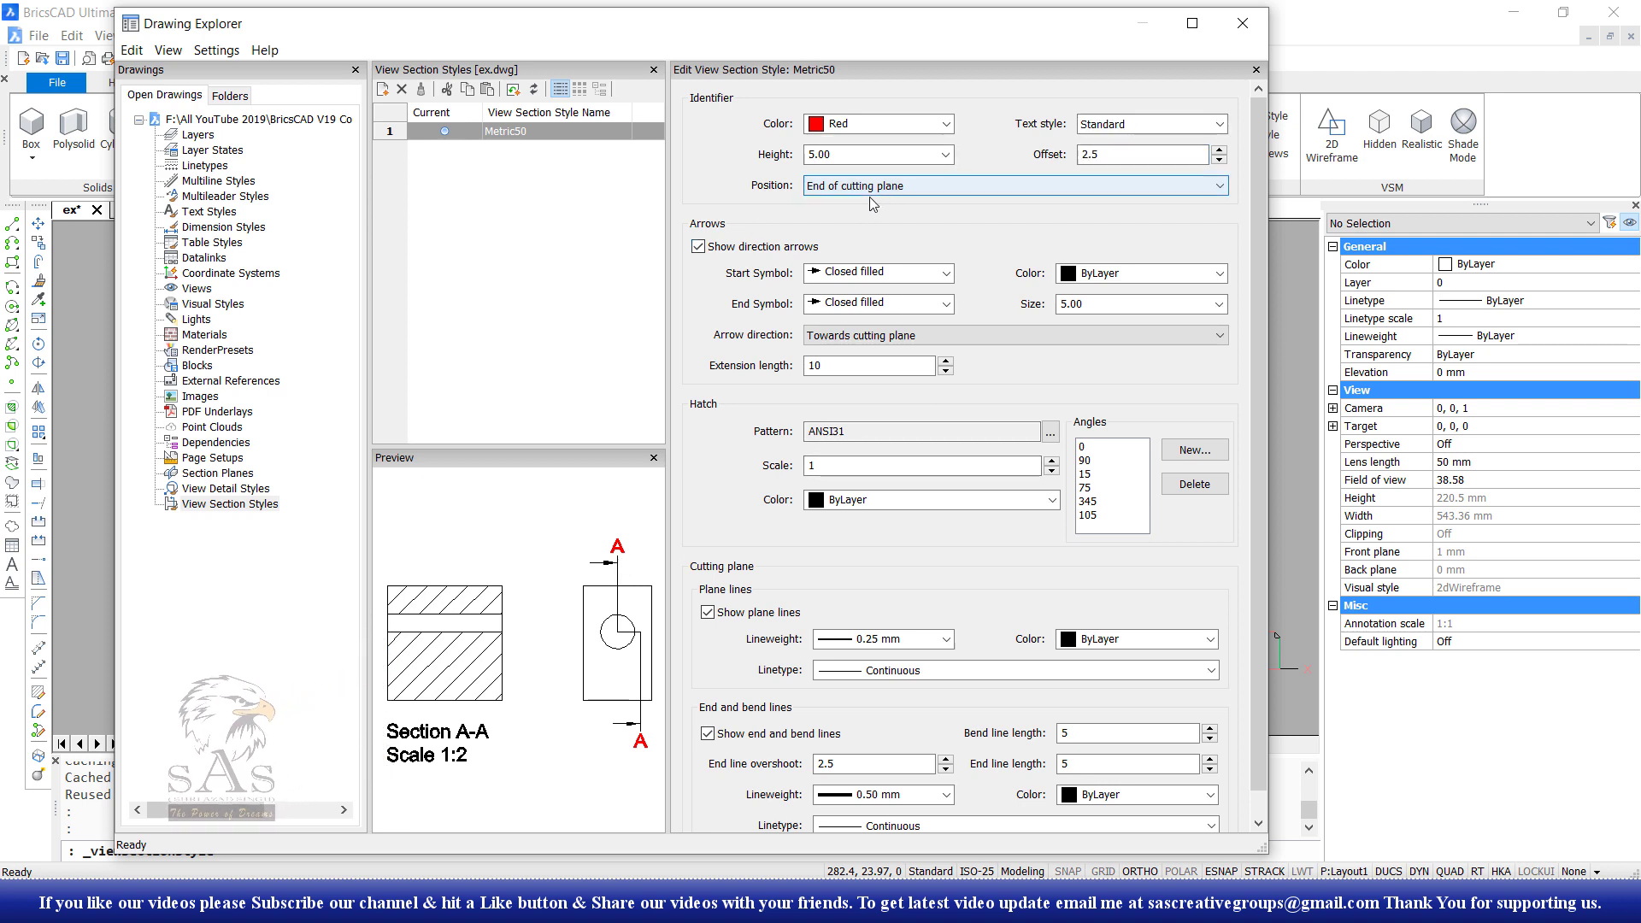
click(921, 191)
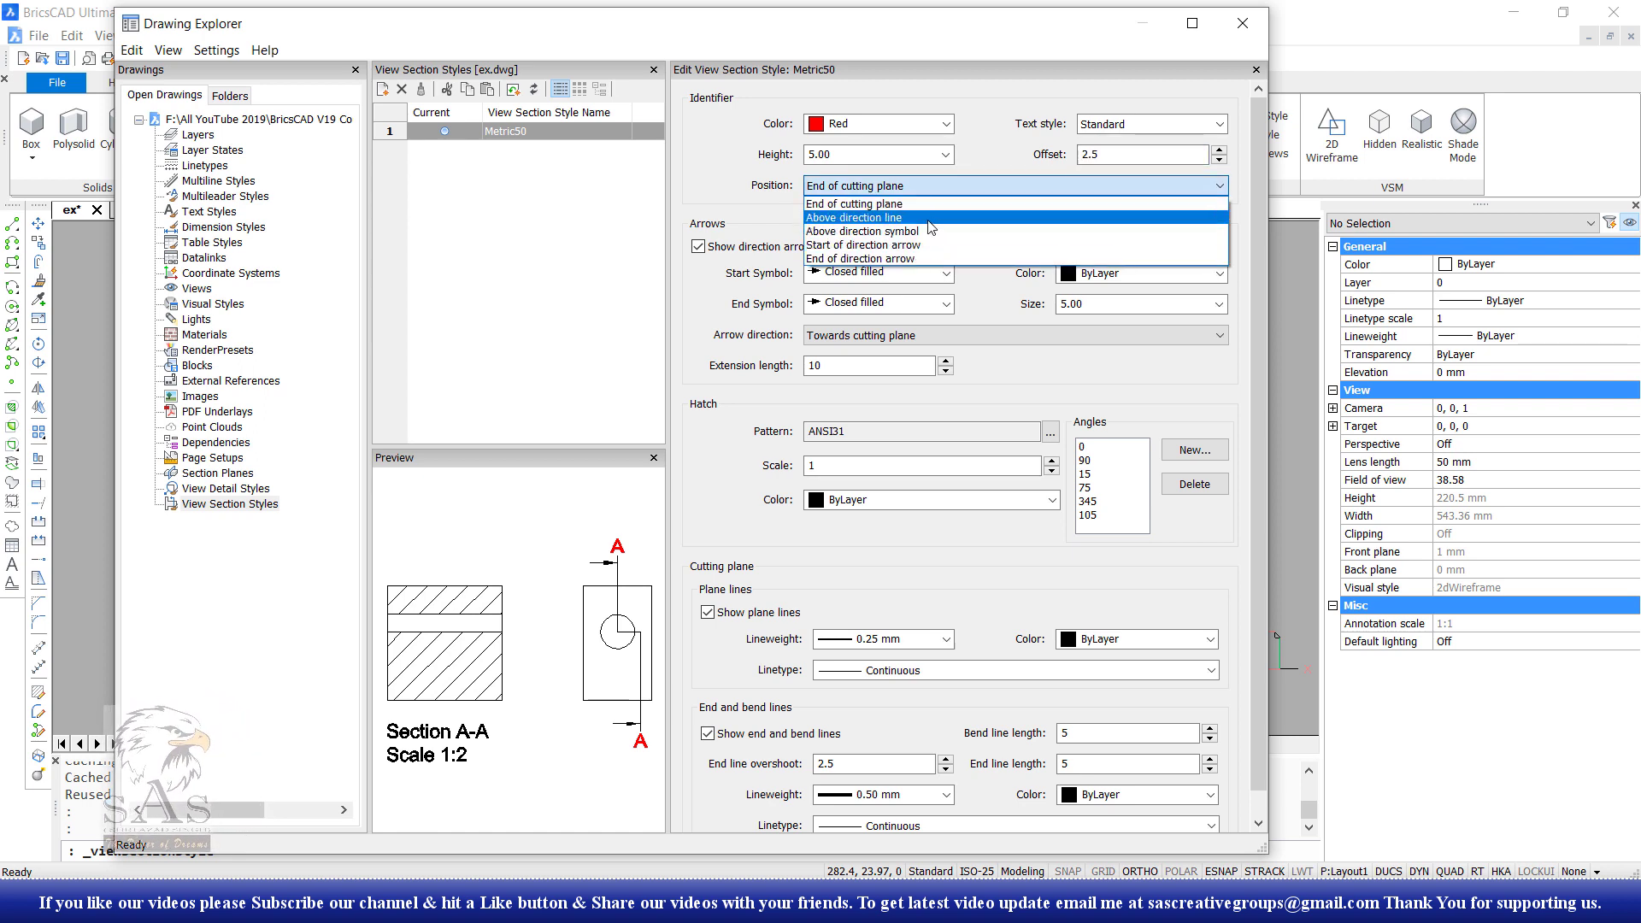
click(912, 191)
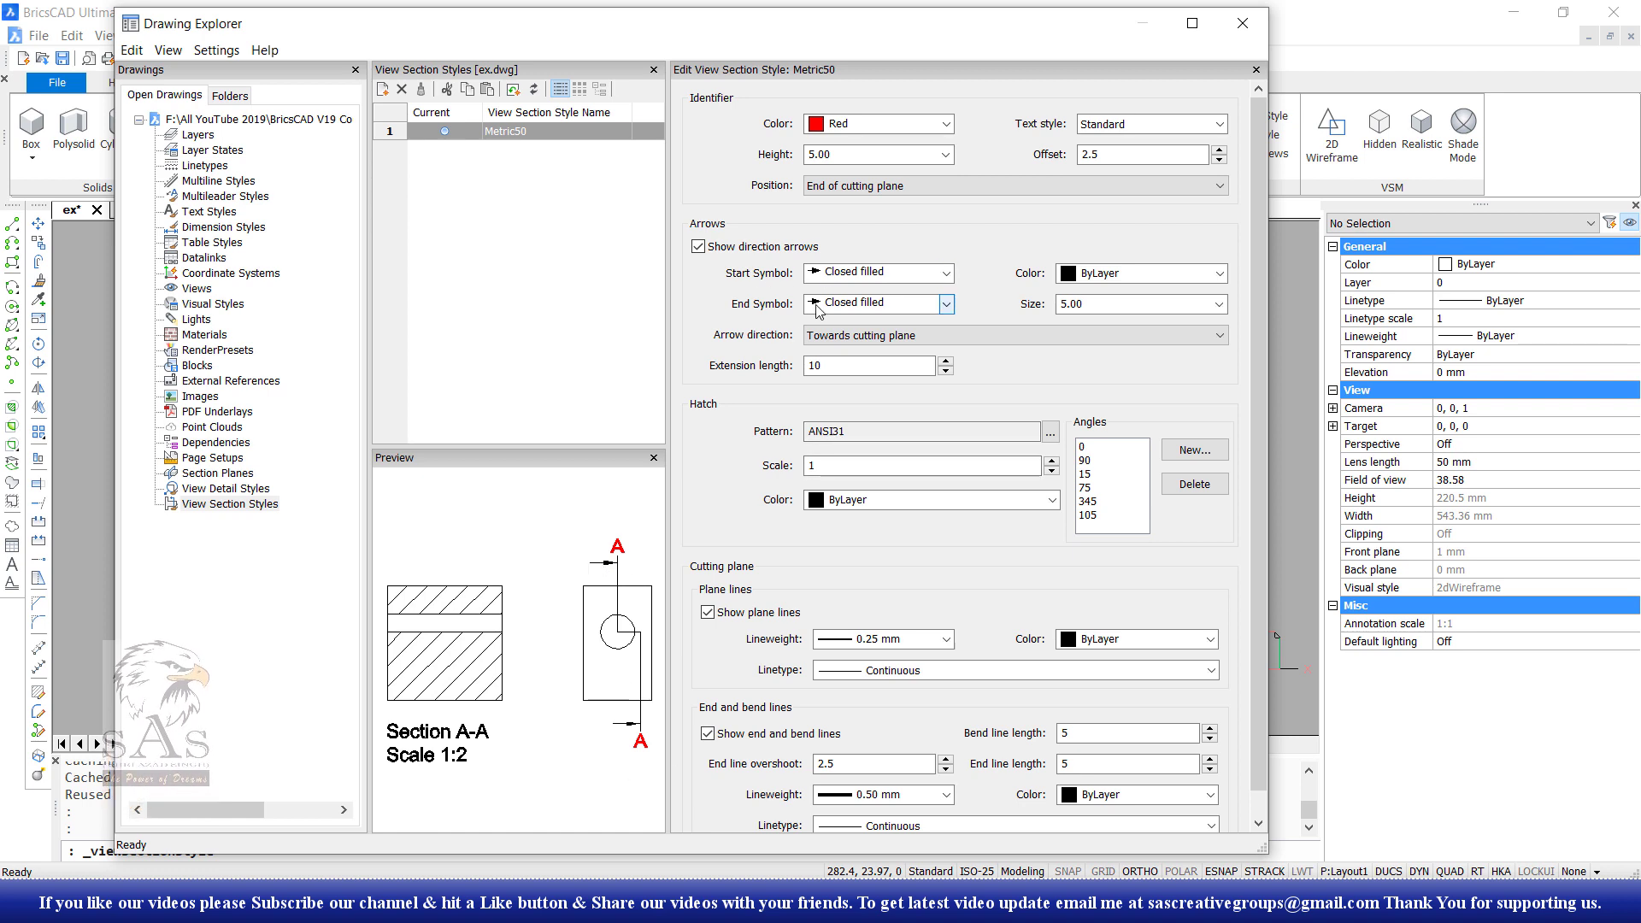
Step: Try oblique and origin-indicator start symbols, then restore the Closed filled start arrowhead
click(883, 277)
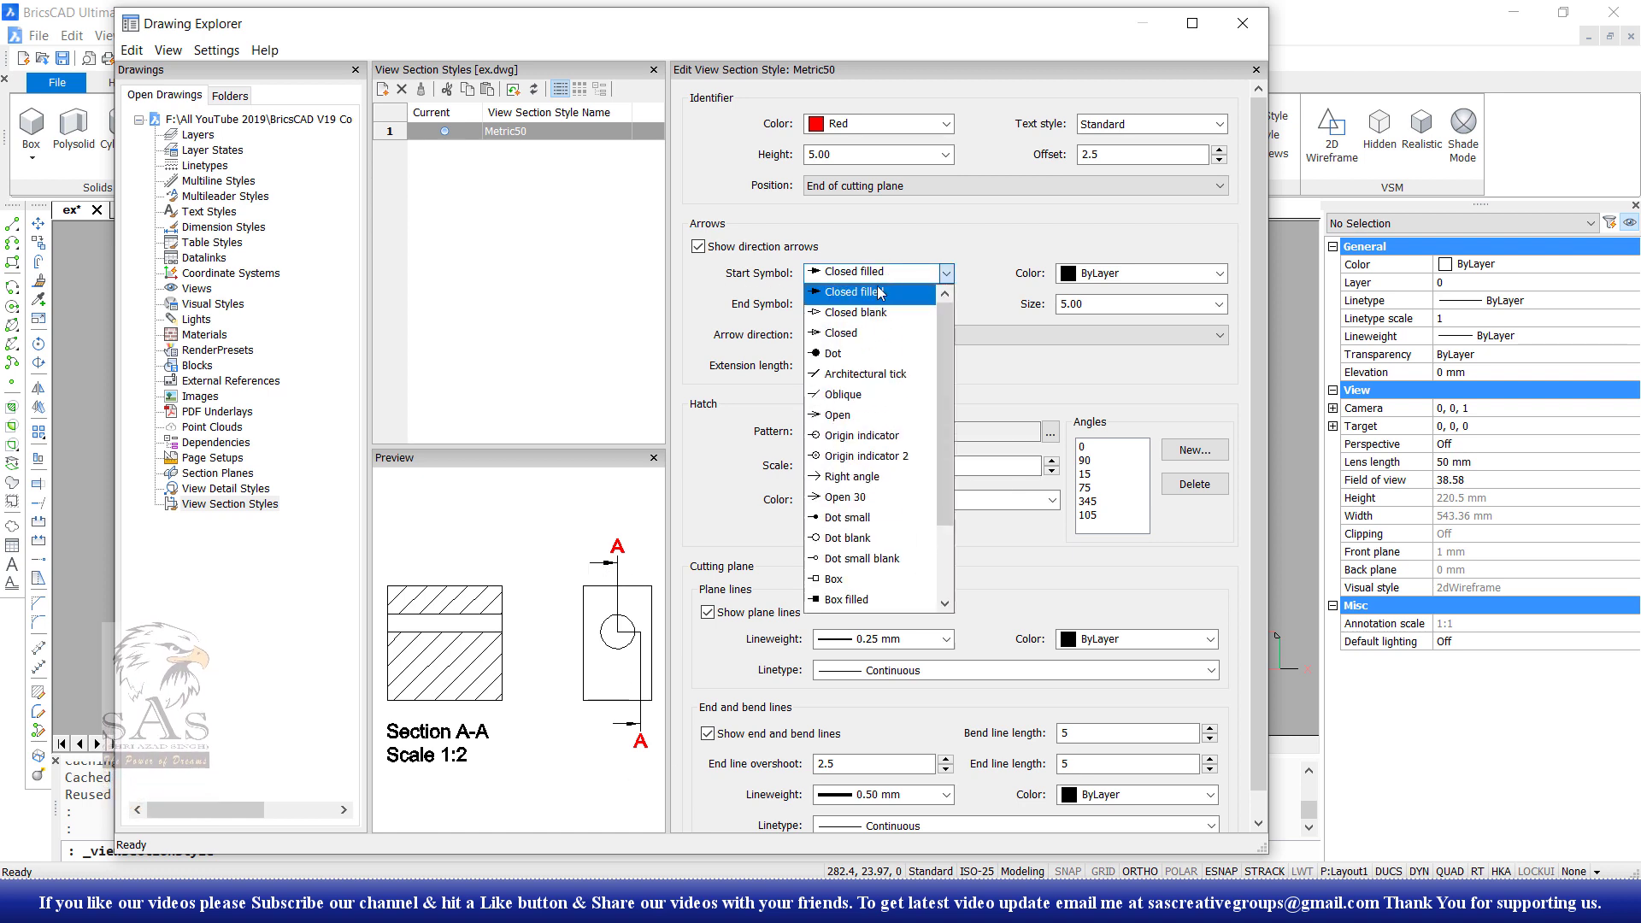
click(856, 405)
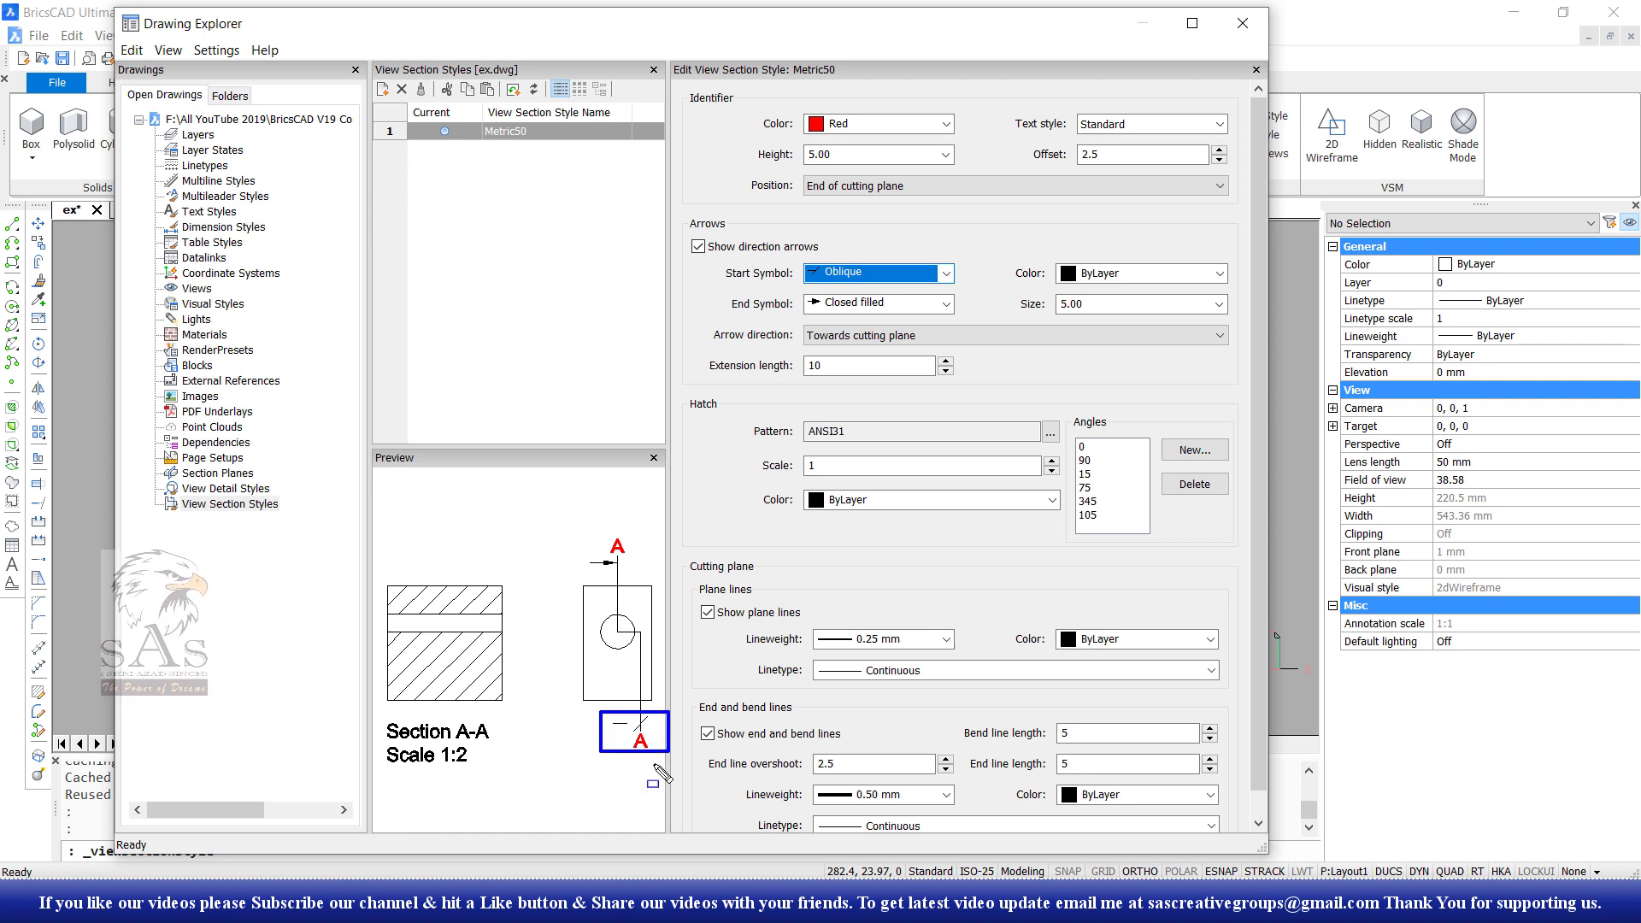
click(891, 275)
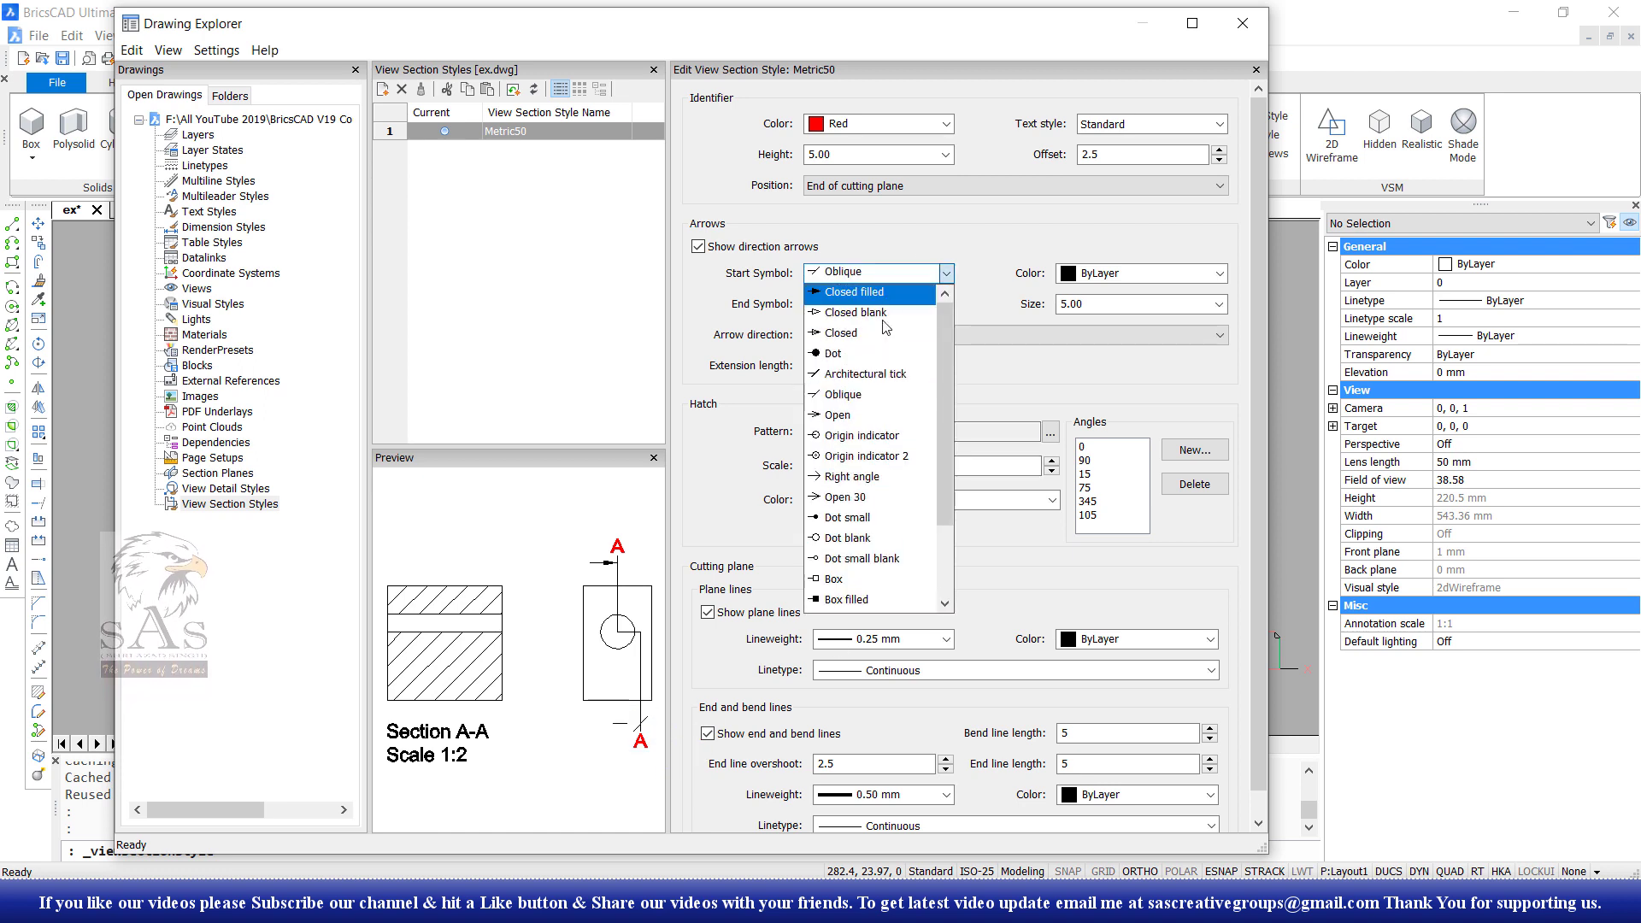
click(878, 442)
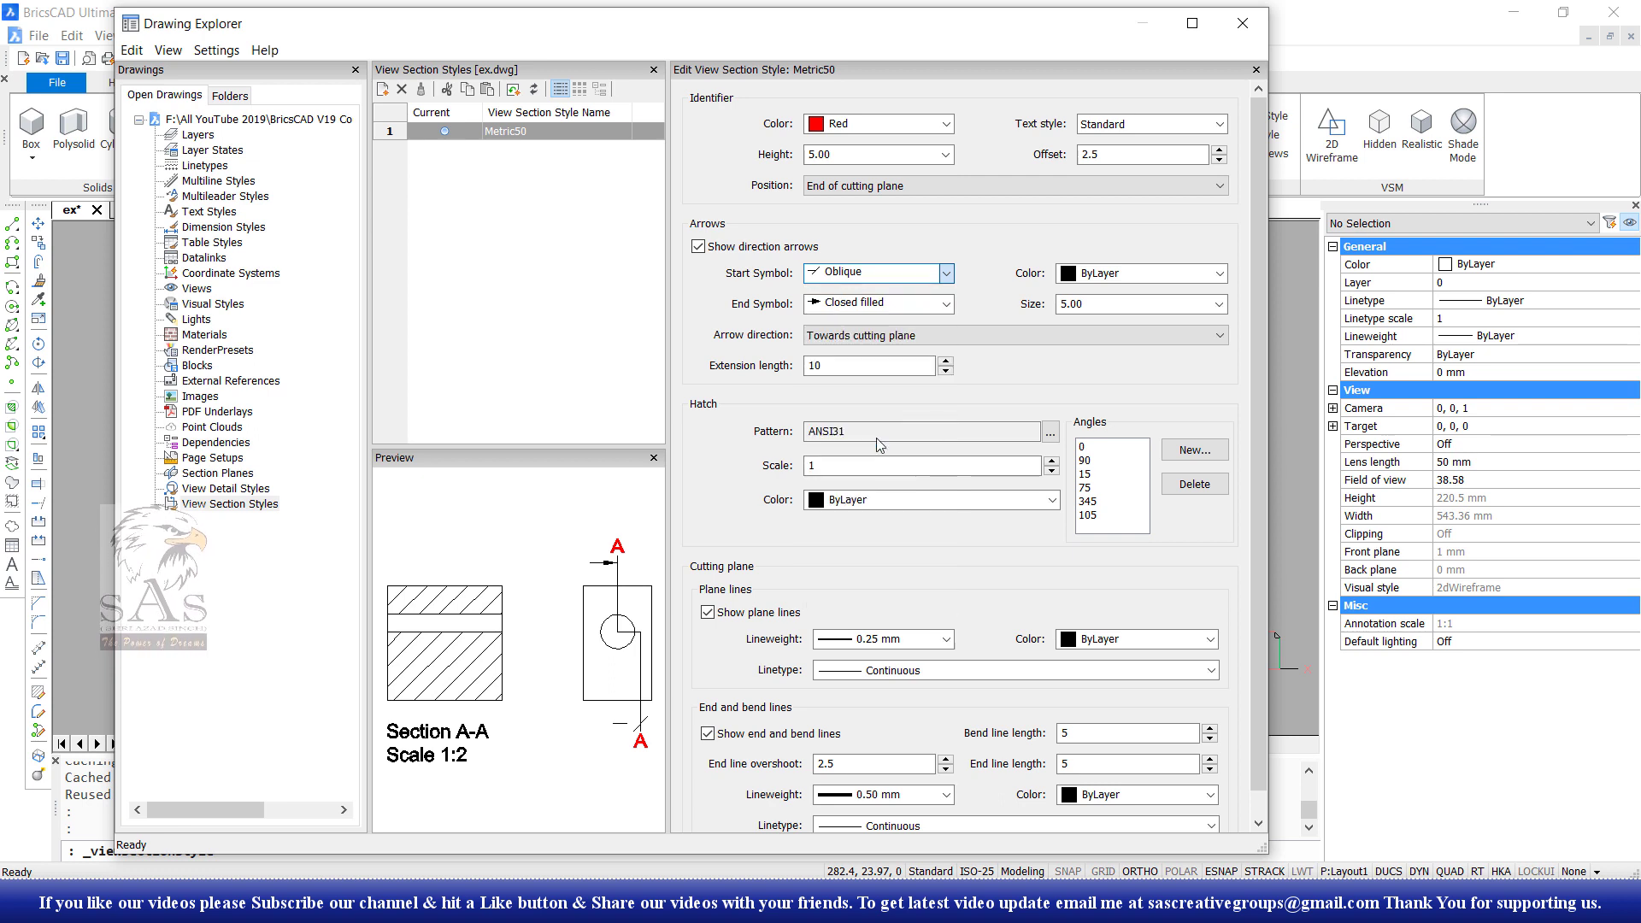
click(912, 306)
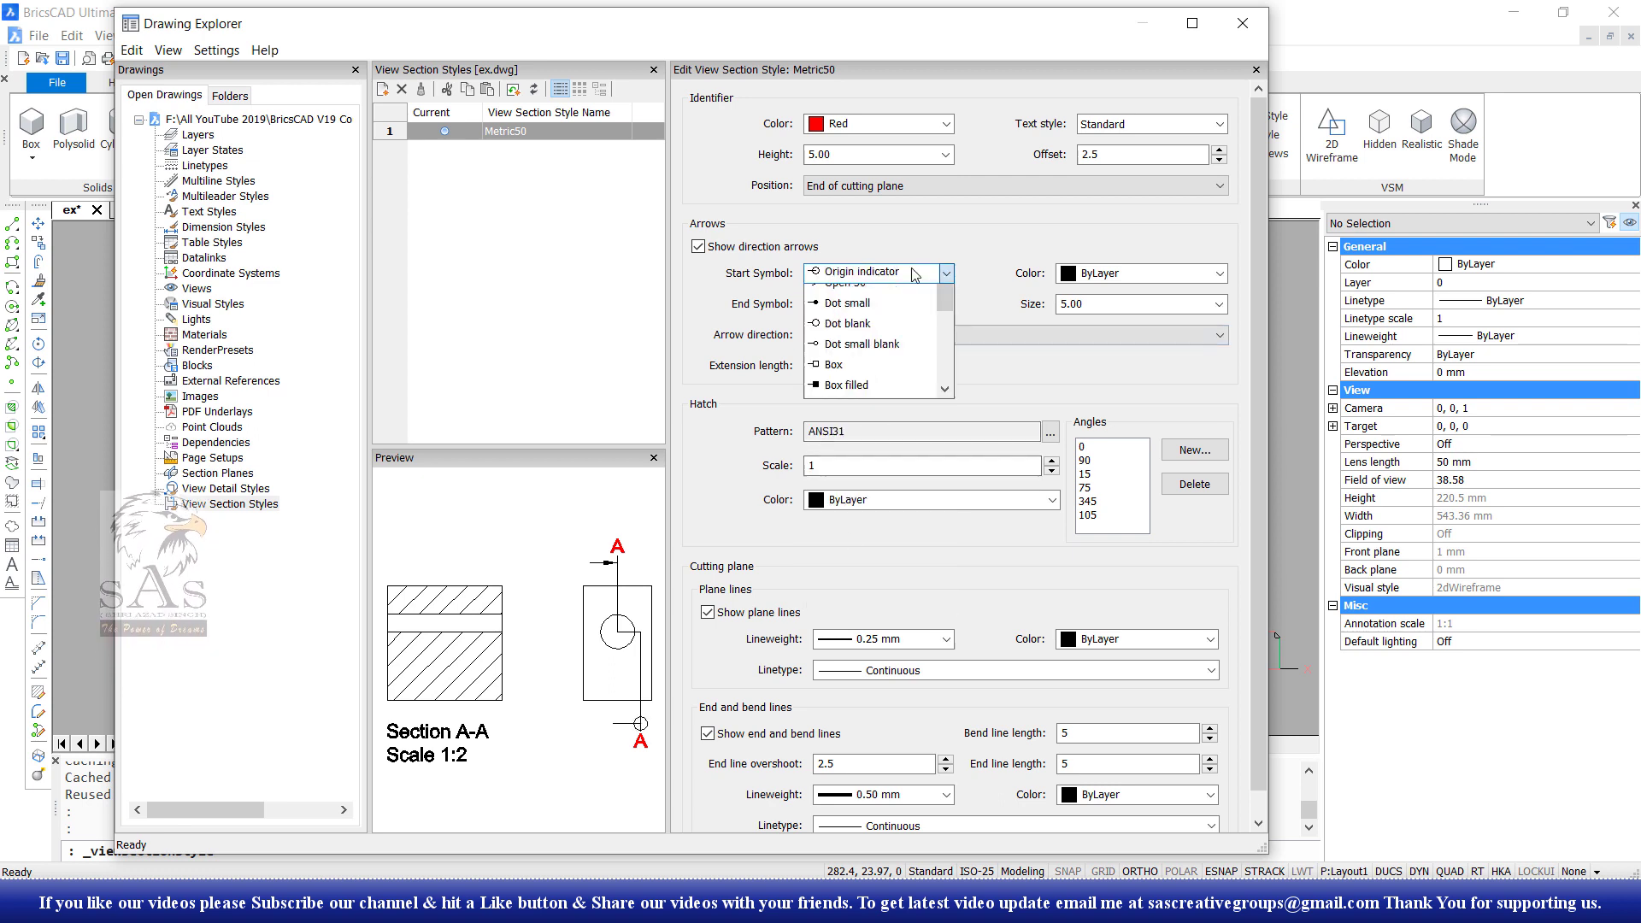
Step: Make the direction arrows red, keeping Closed filled as the end symbol
click(1101, 277)
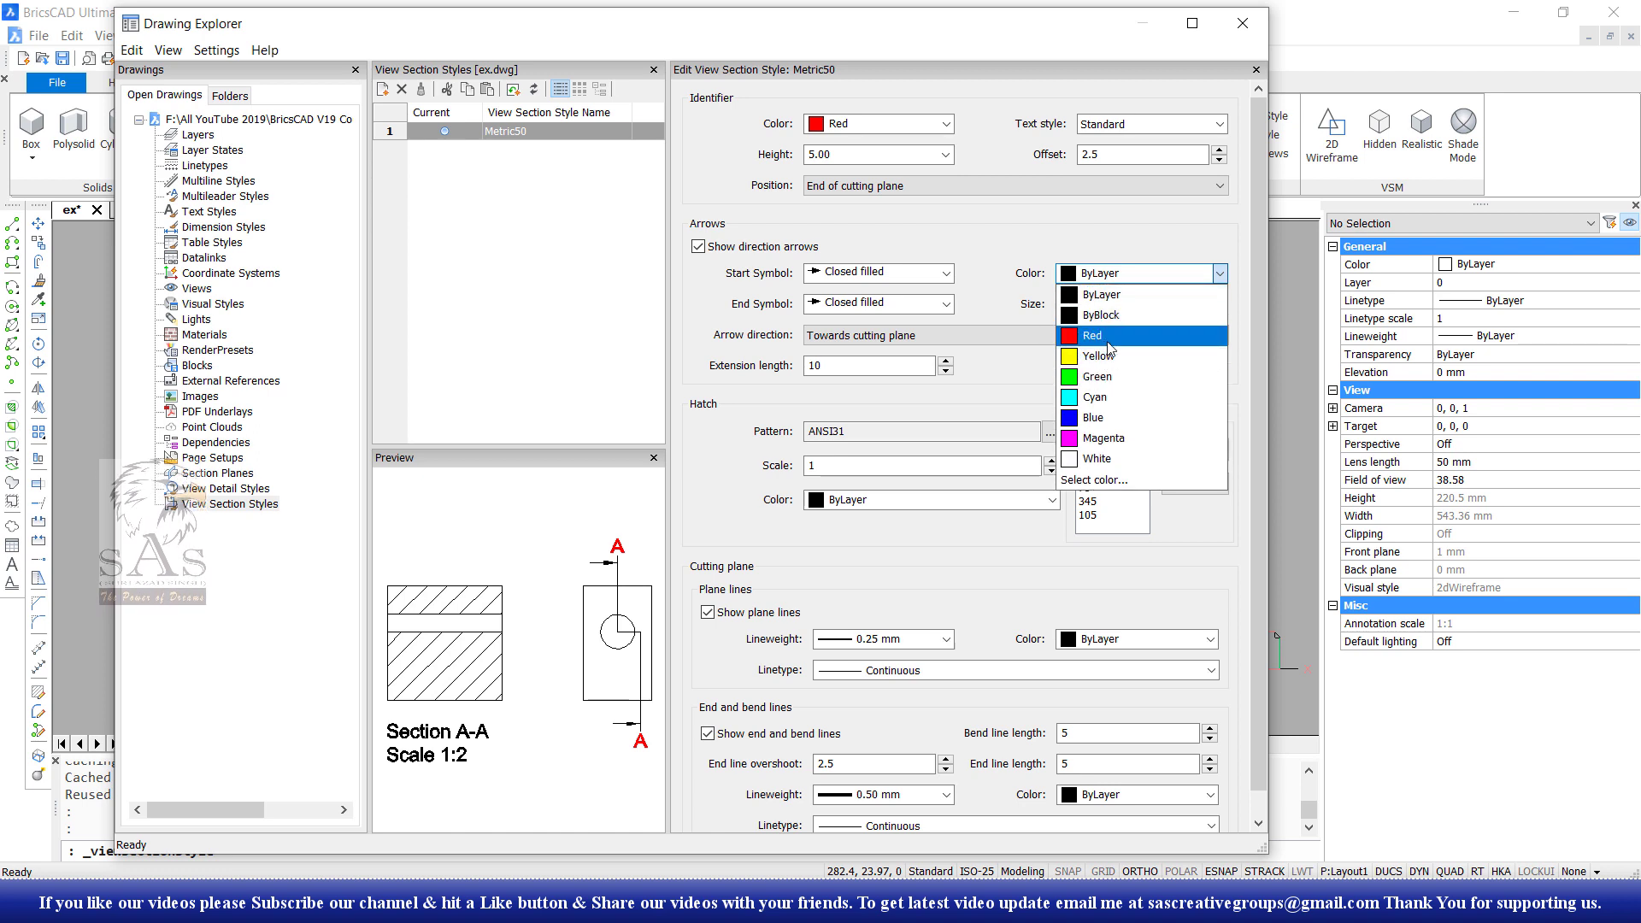
click(1107, 337)
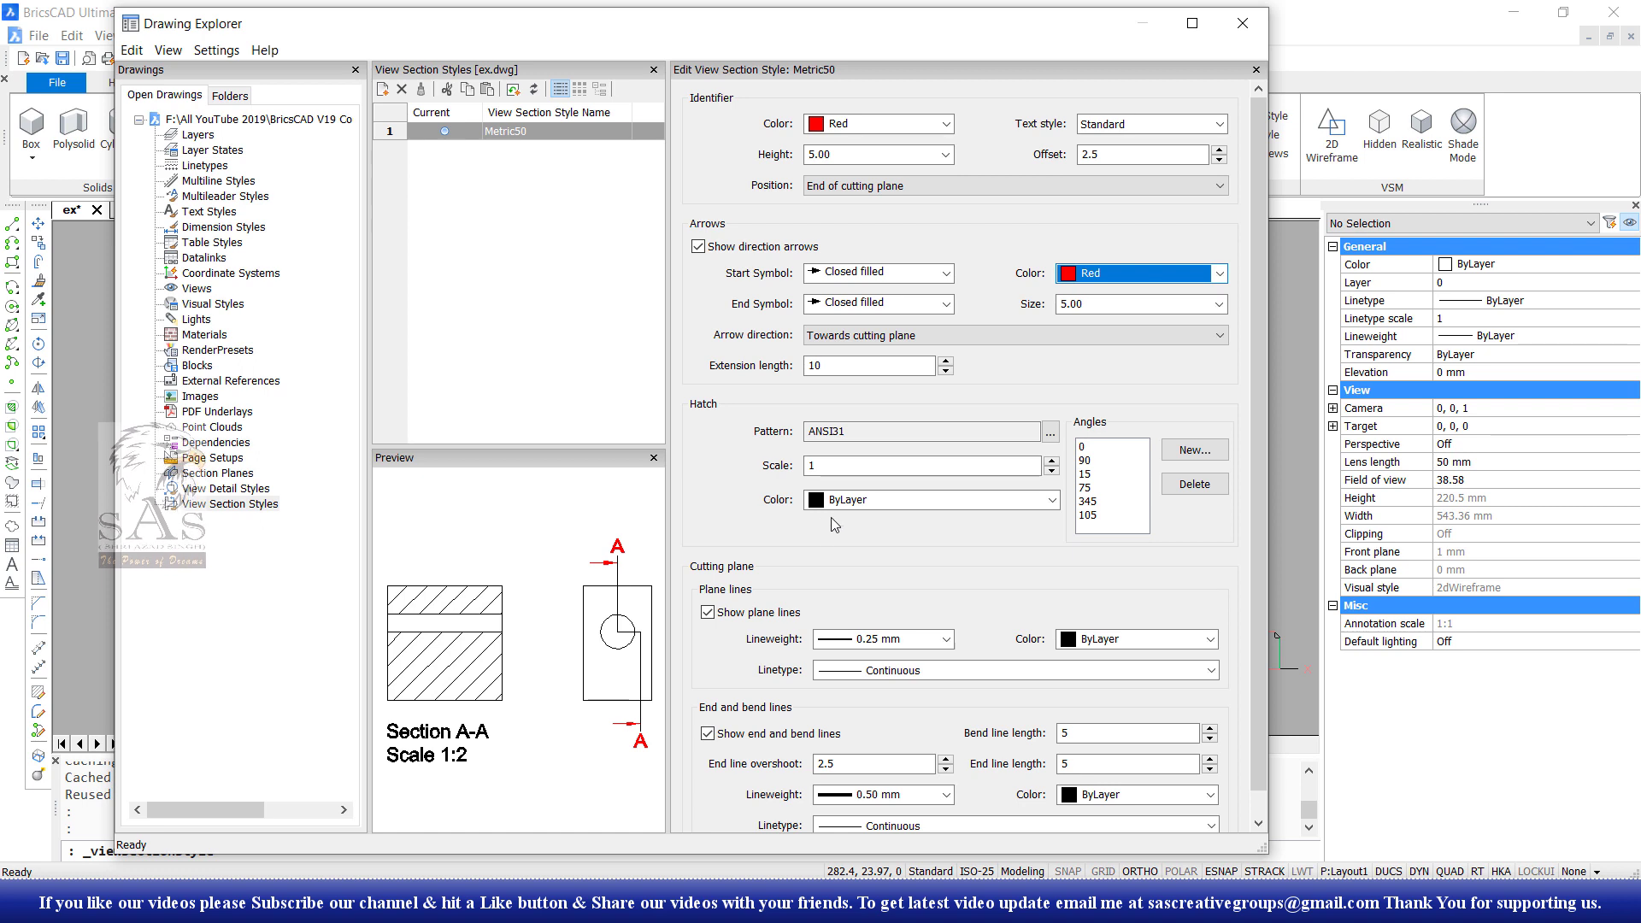
click(900, 304)
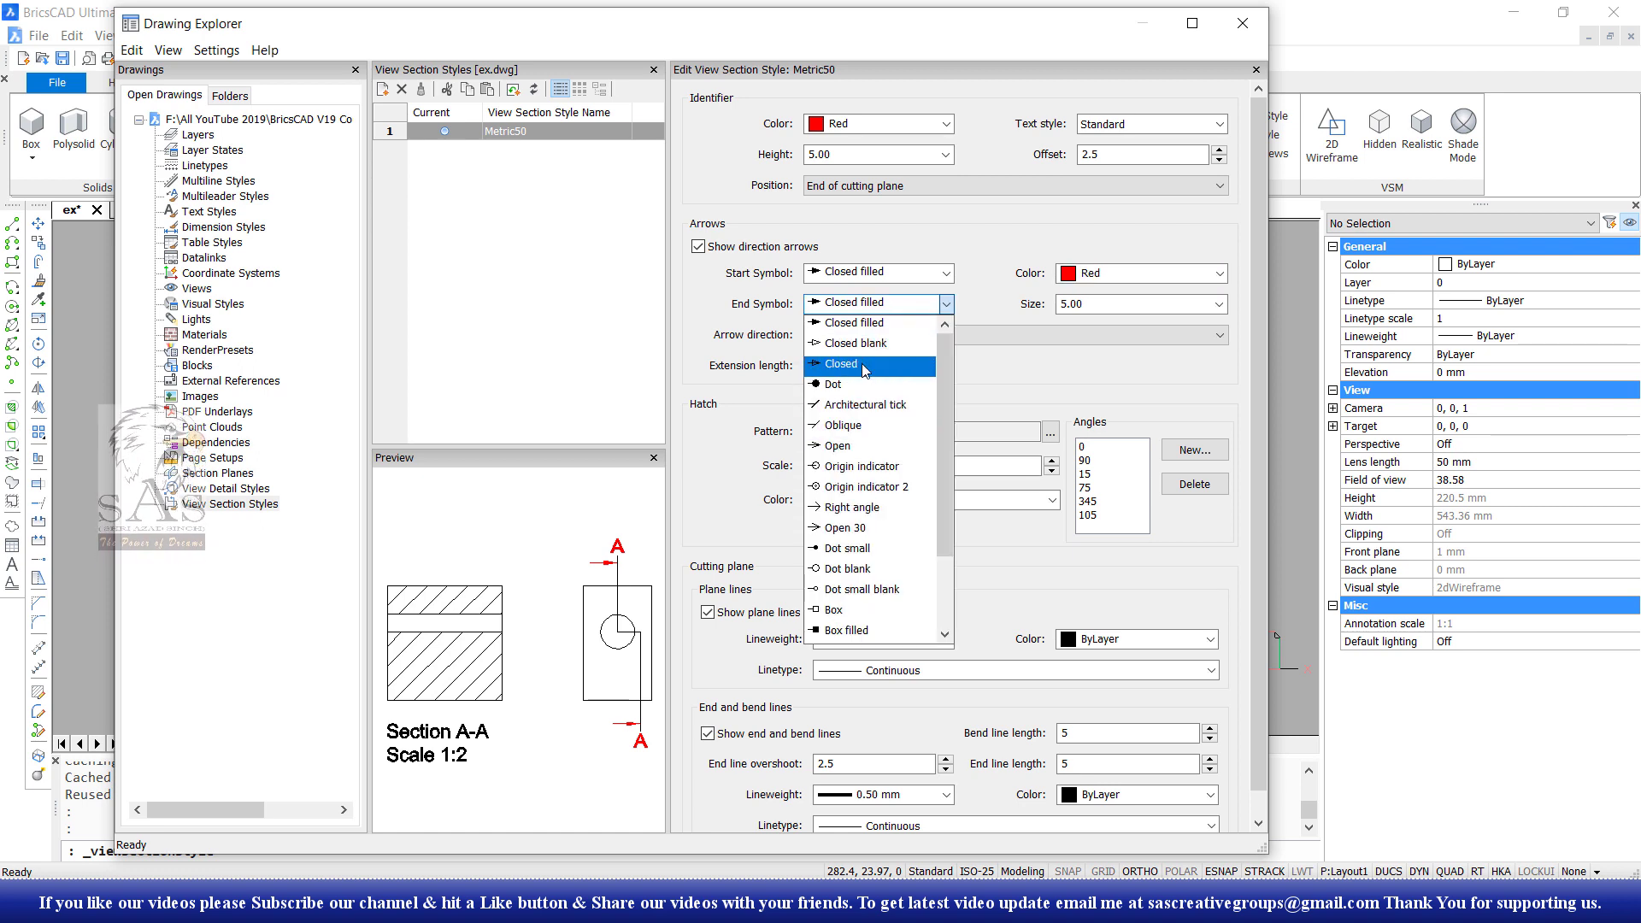
click(883, 323)
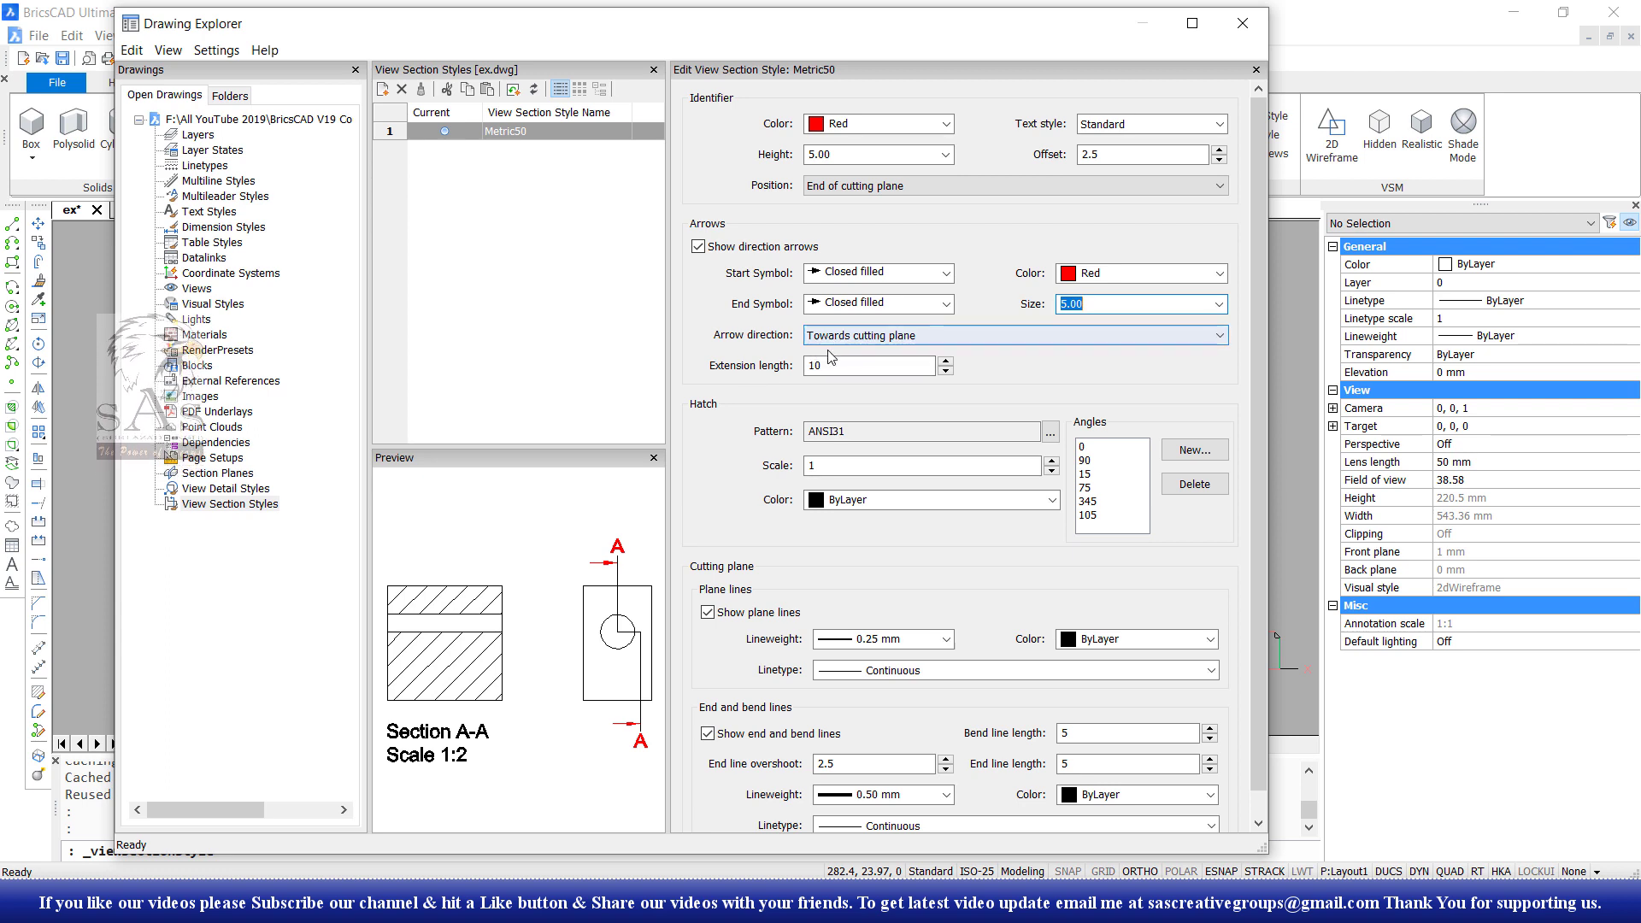
click(1008, 338)
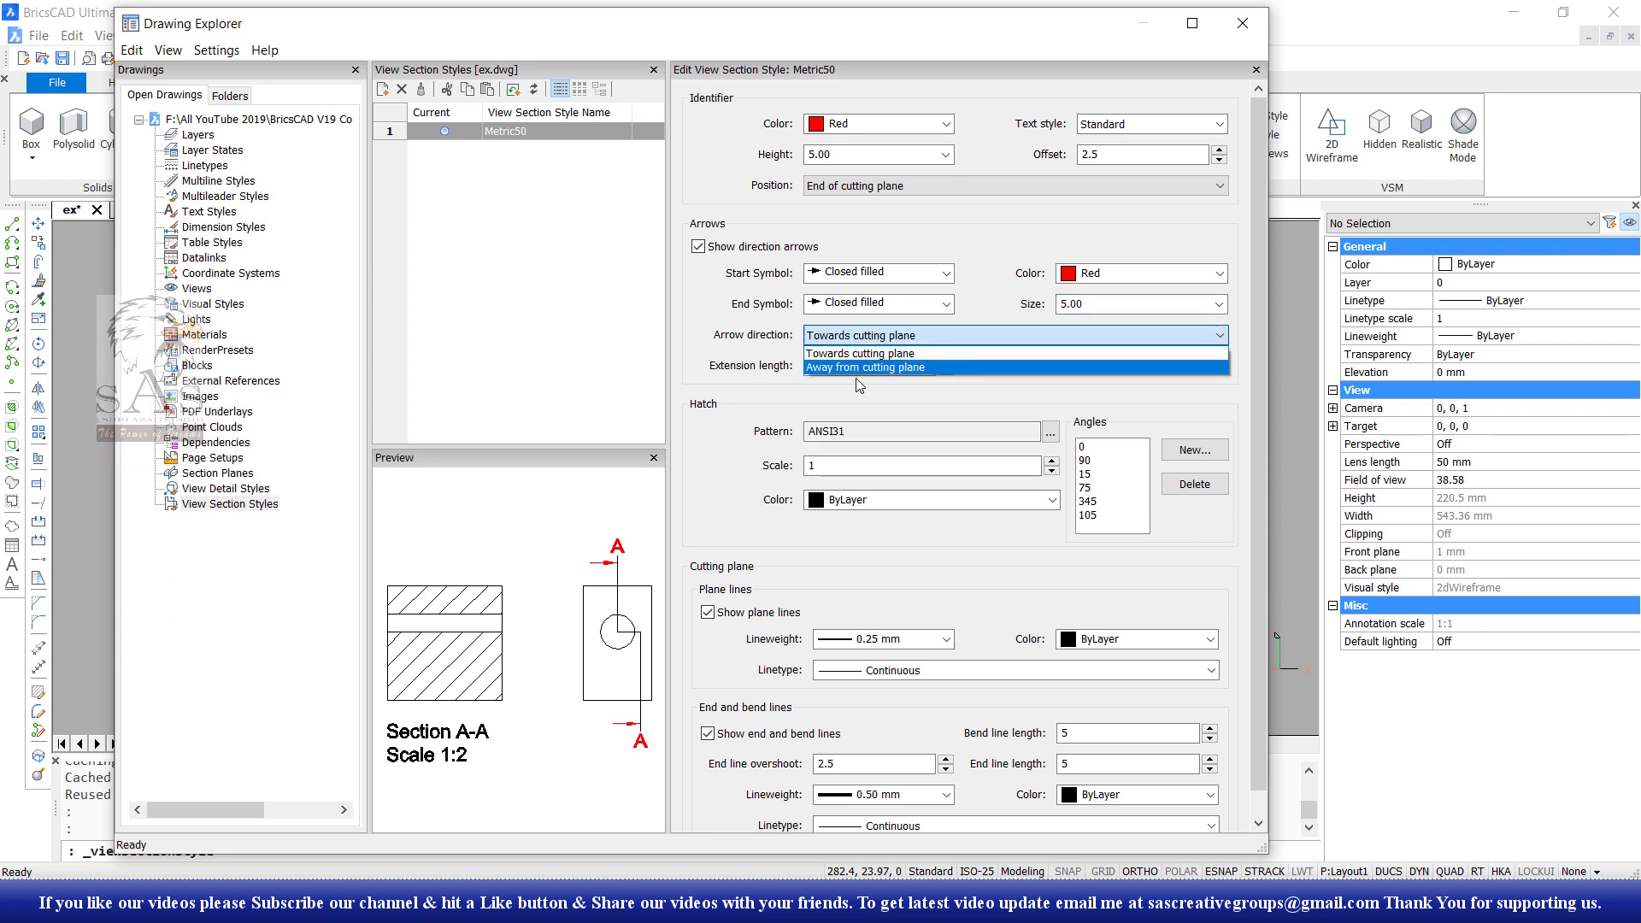
click(878, 368)
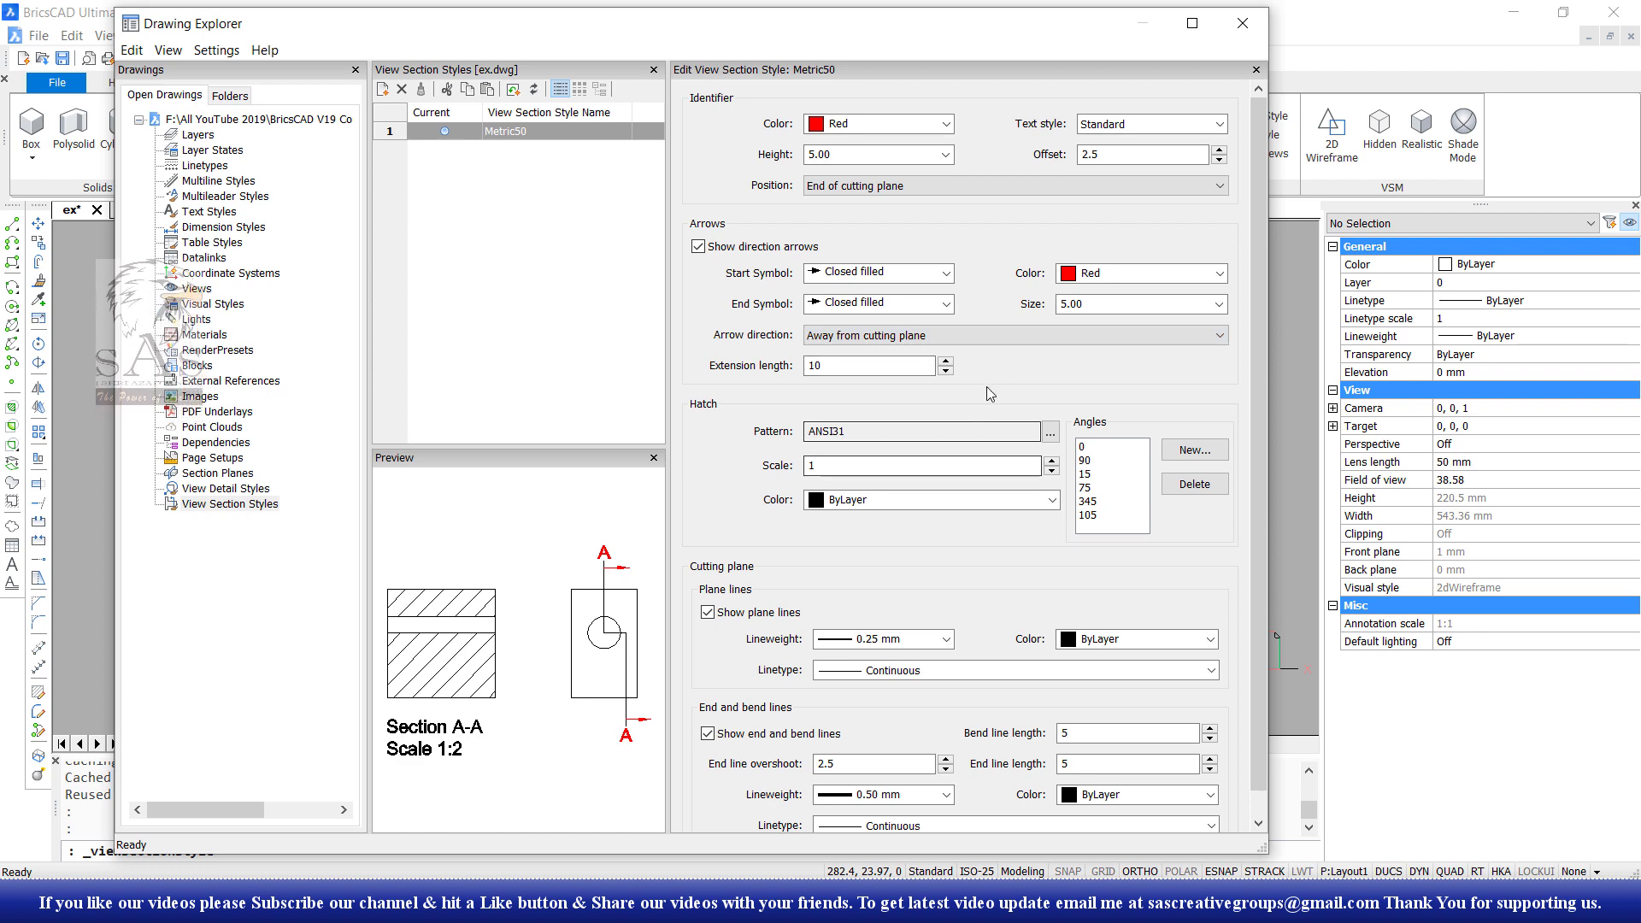
click(1026, 335)
click(970, 355)
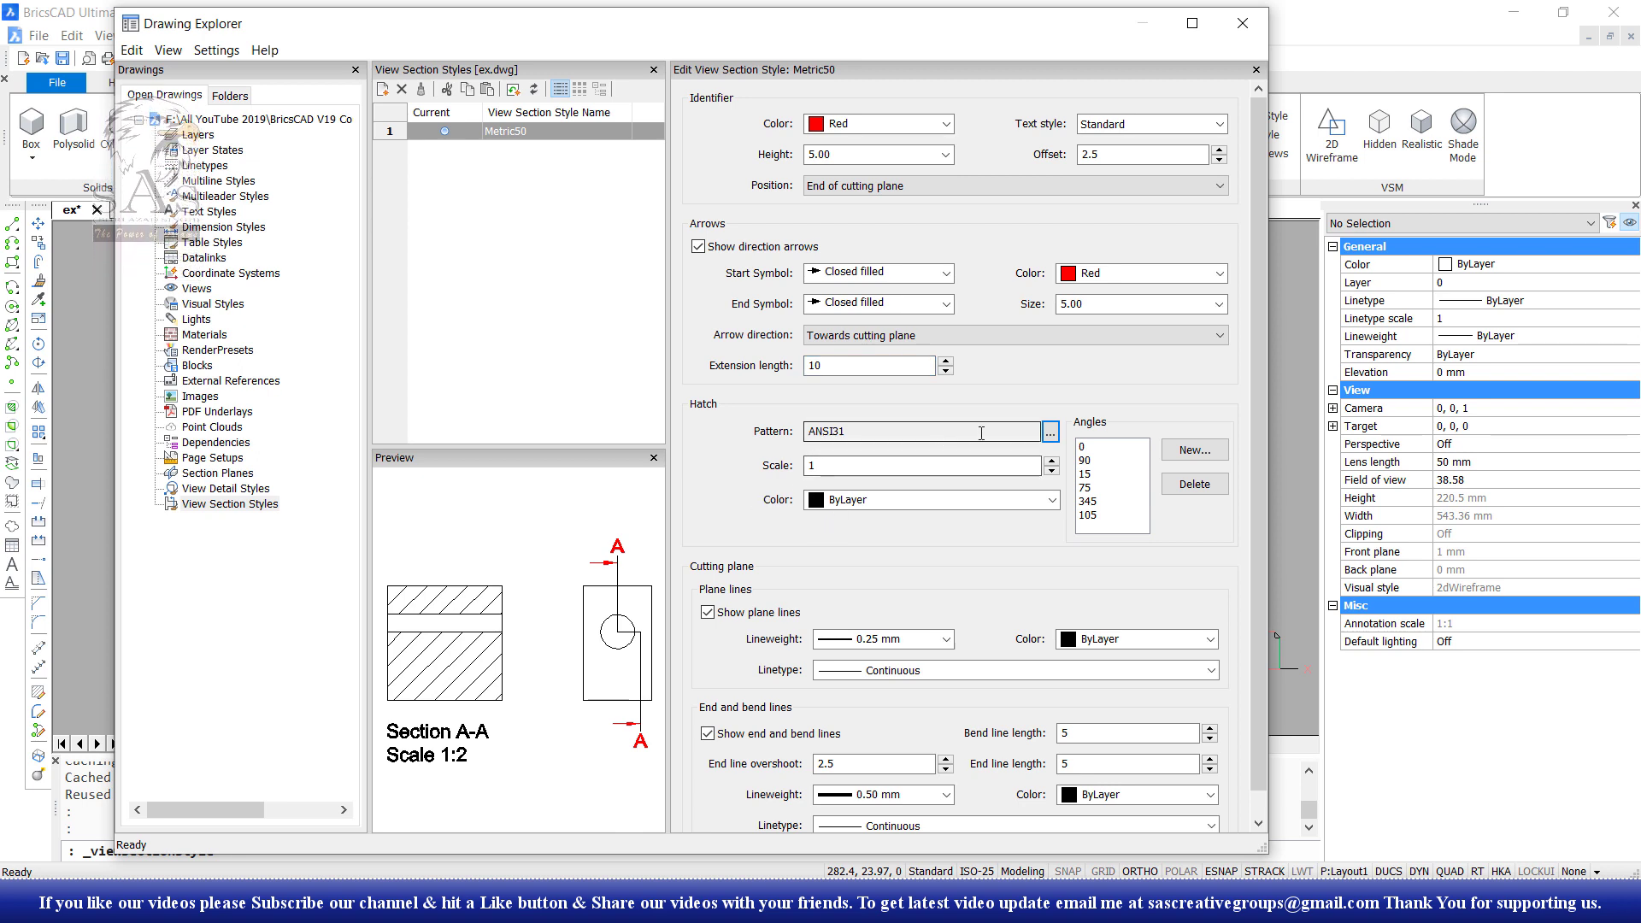
Step: Apply the CONC_PRECAST pattern from the Hatch Pattern Palette as the section hatch
click(1052, 434)
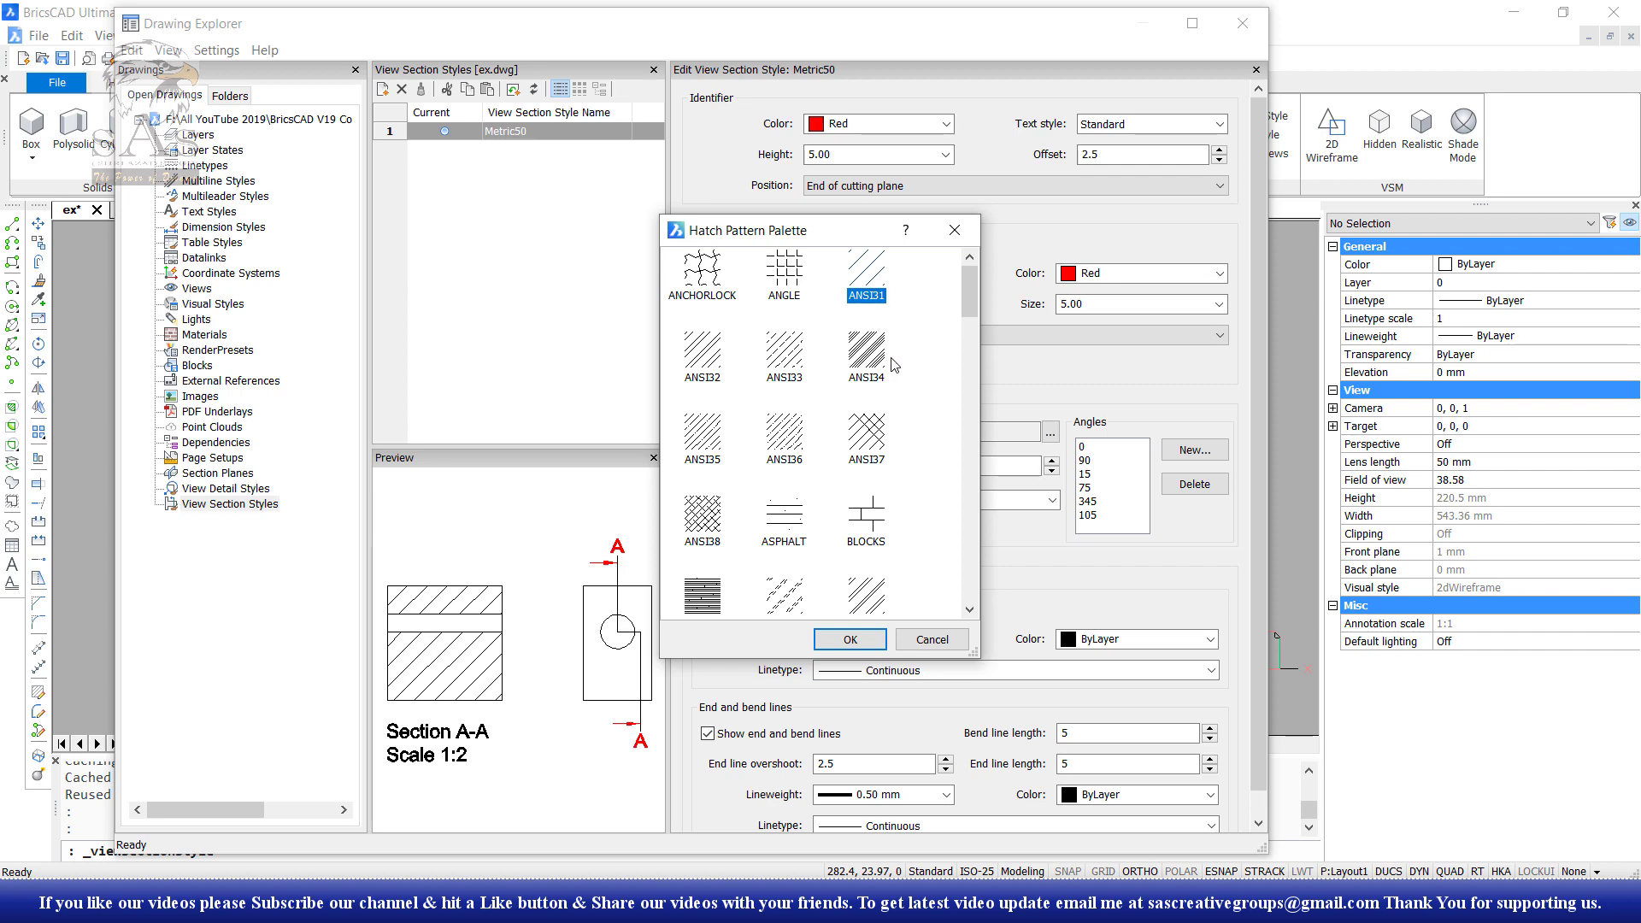
scroll(779, 477, down, 3)
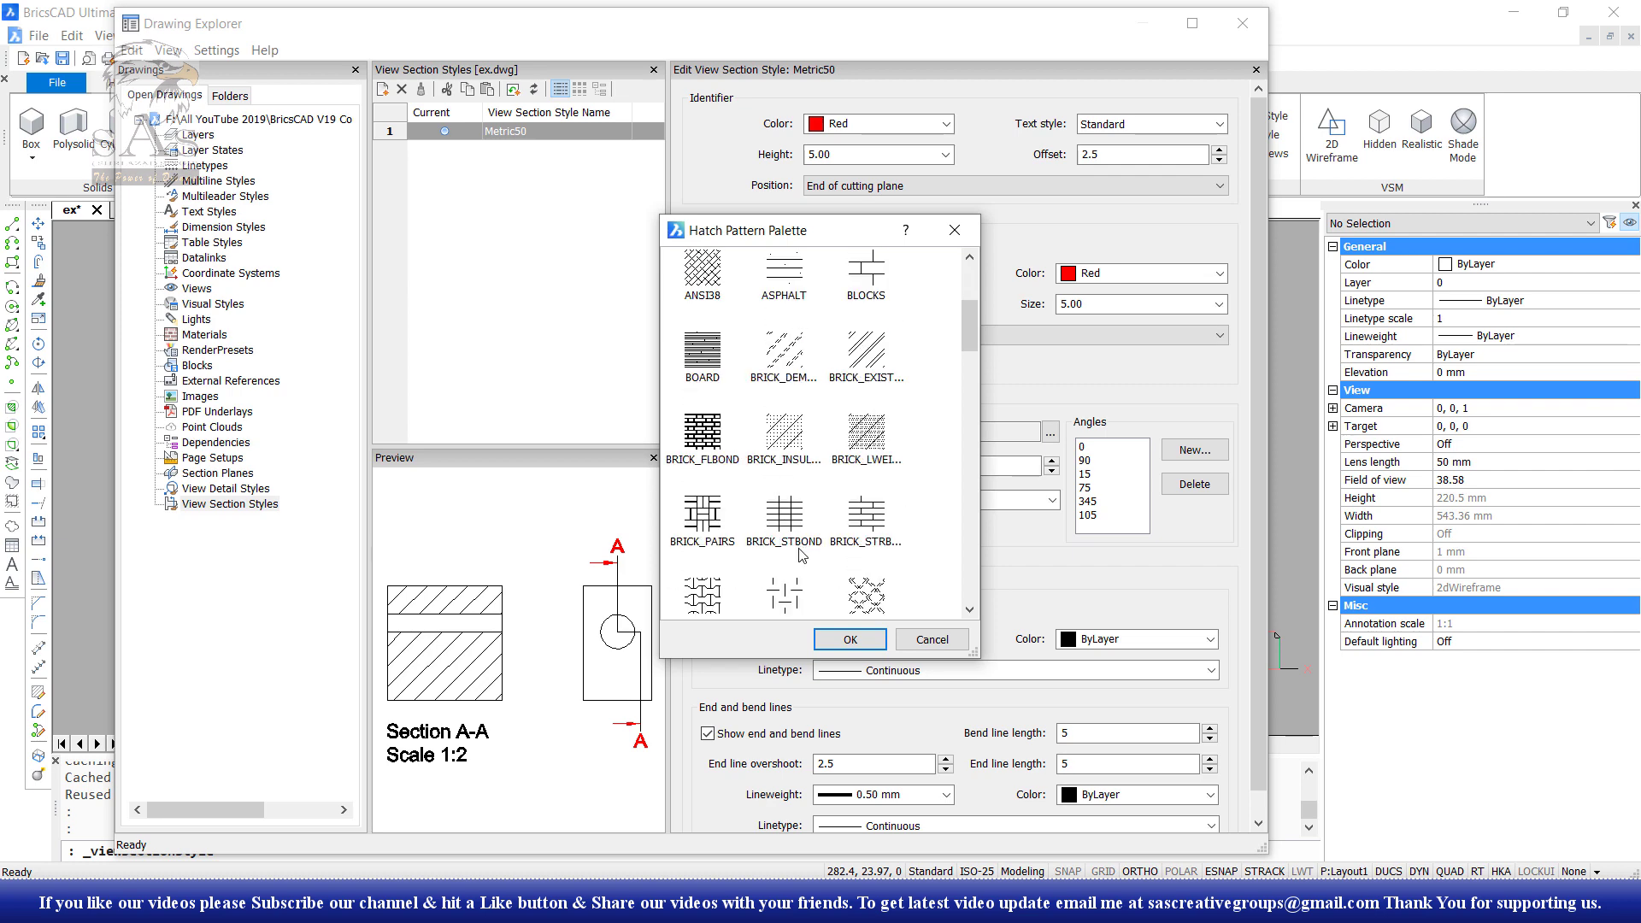
scroll(884, 510, down, 2)
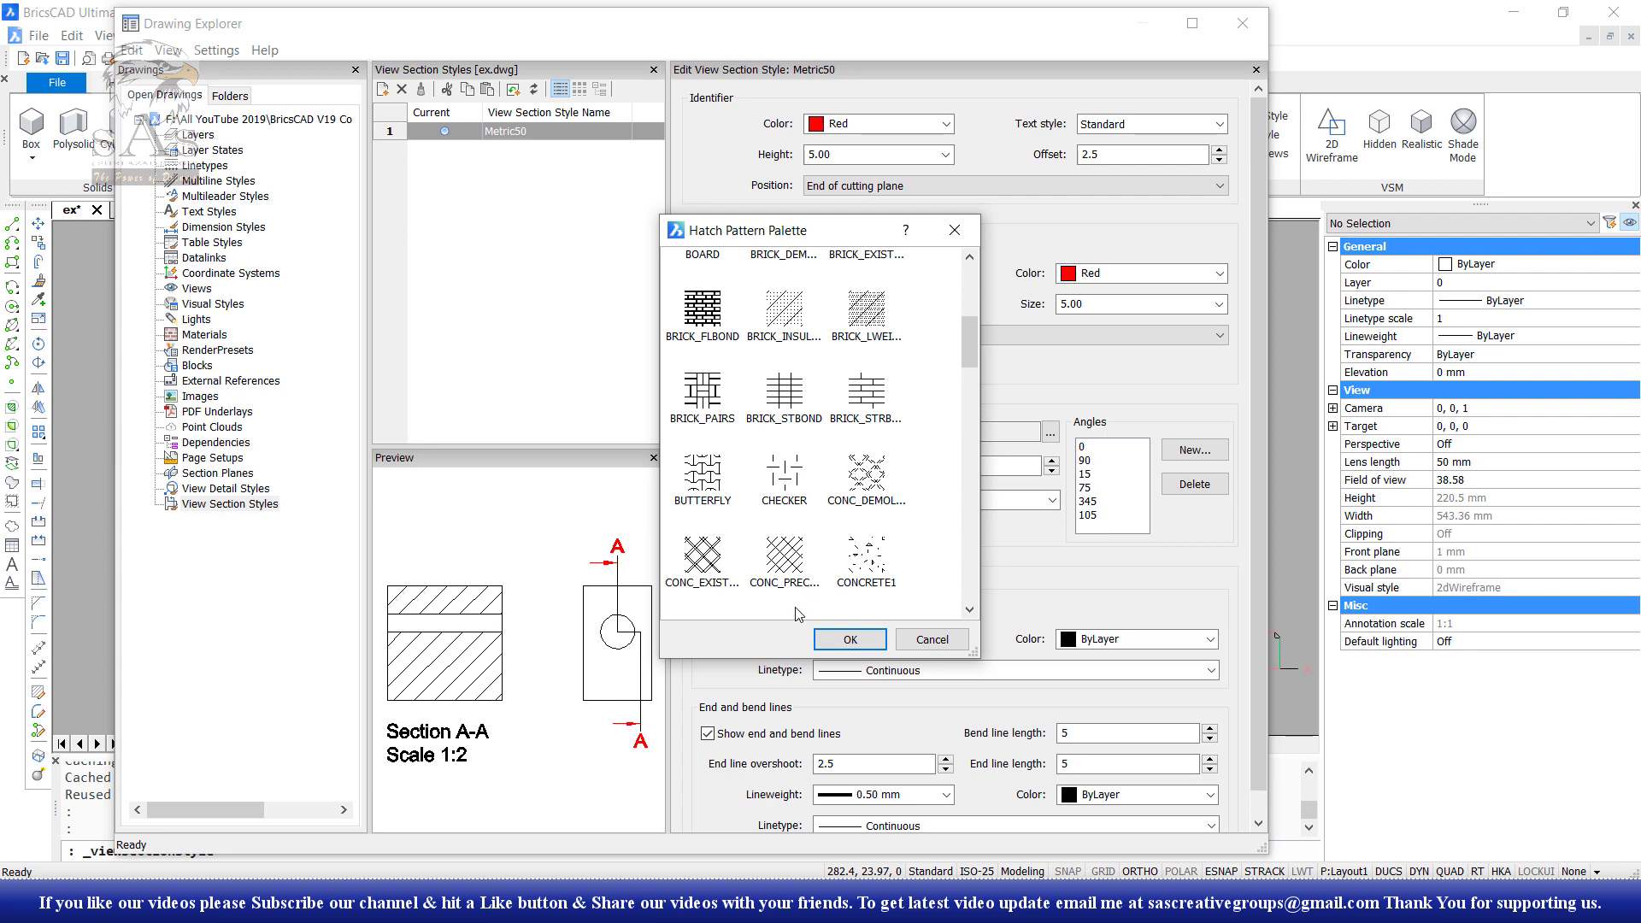
click(777, 566)
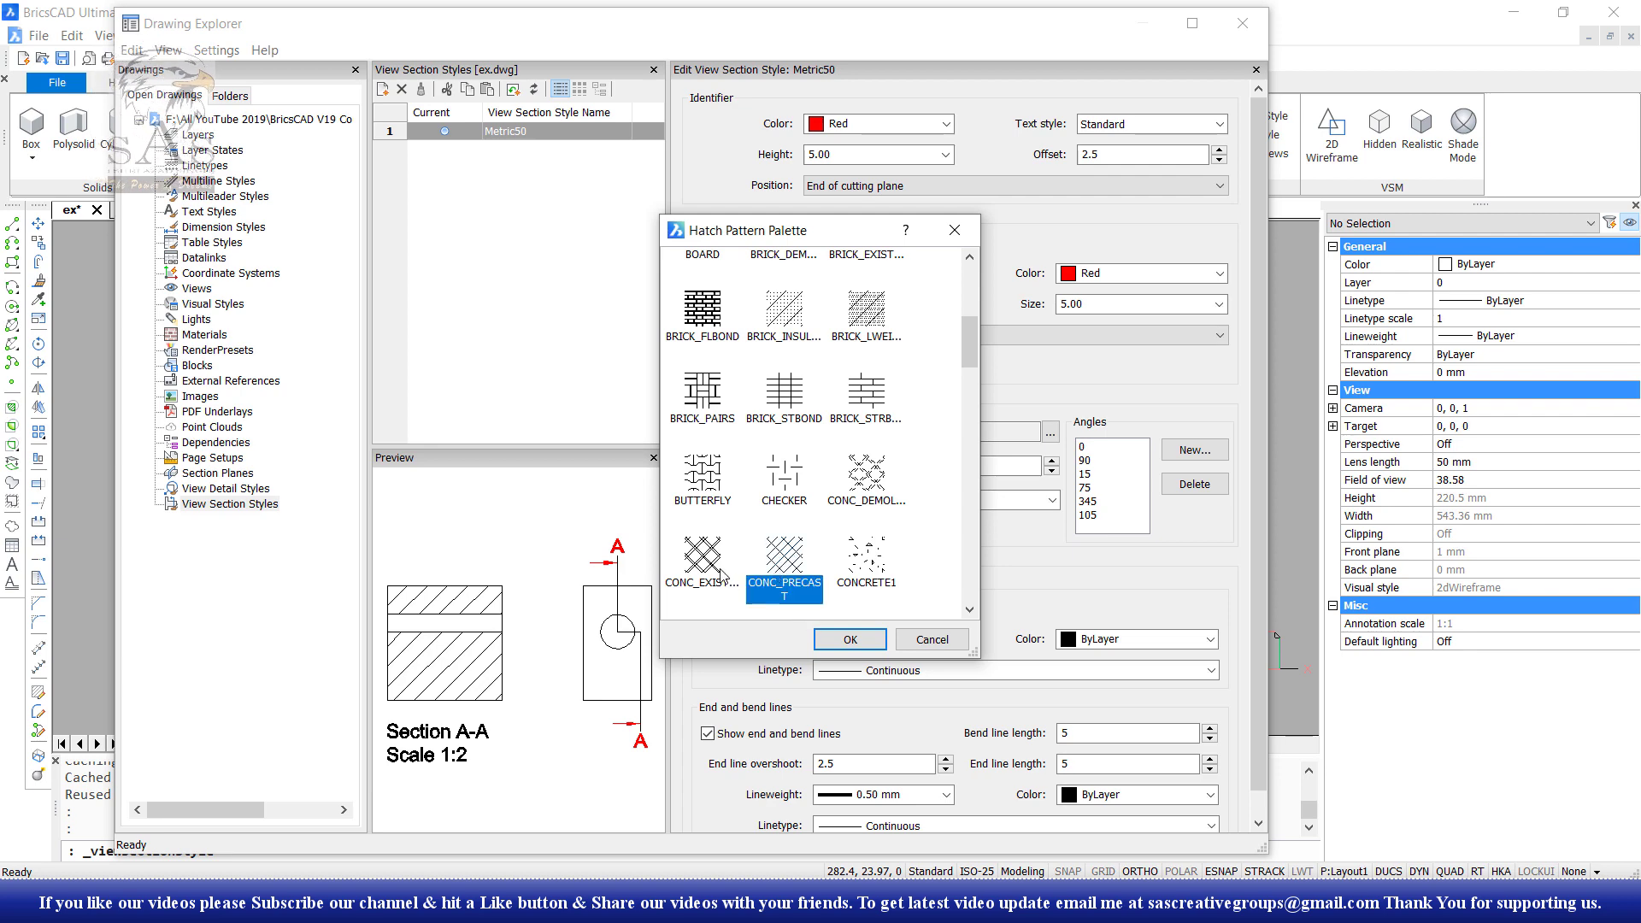
click(851, 640)
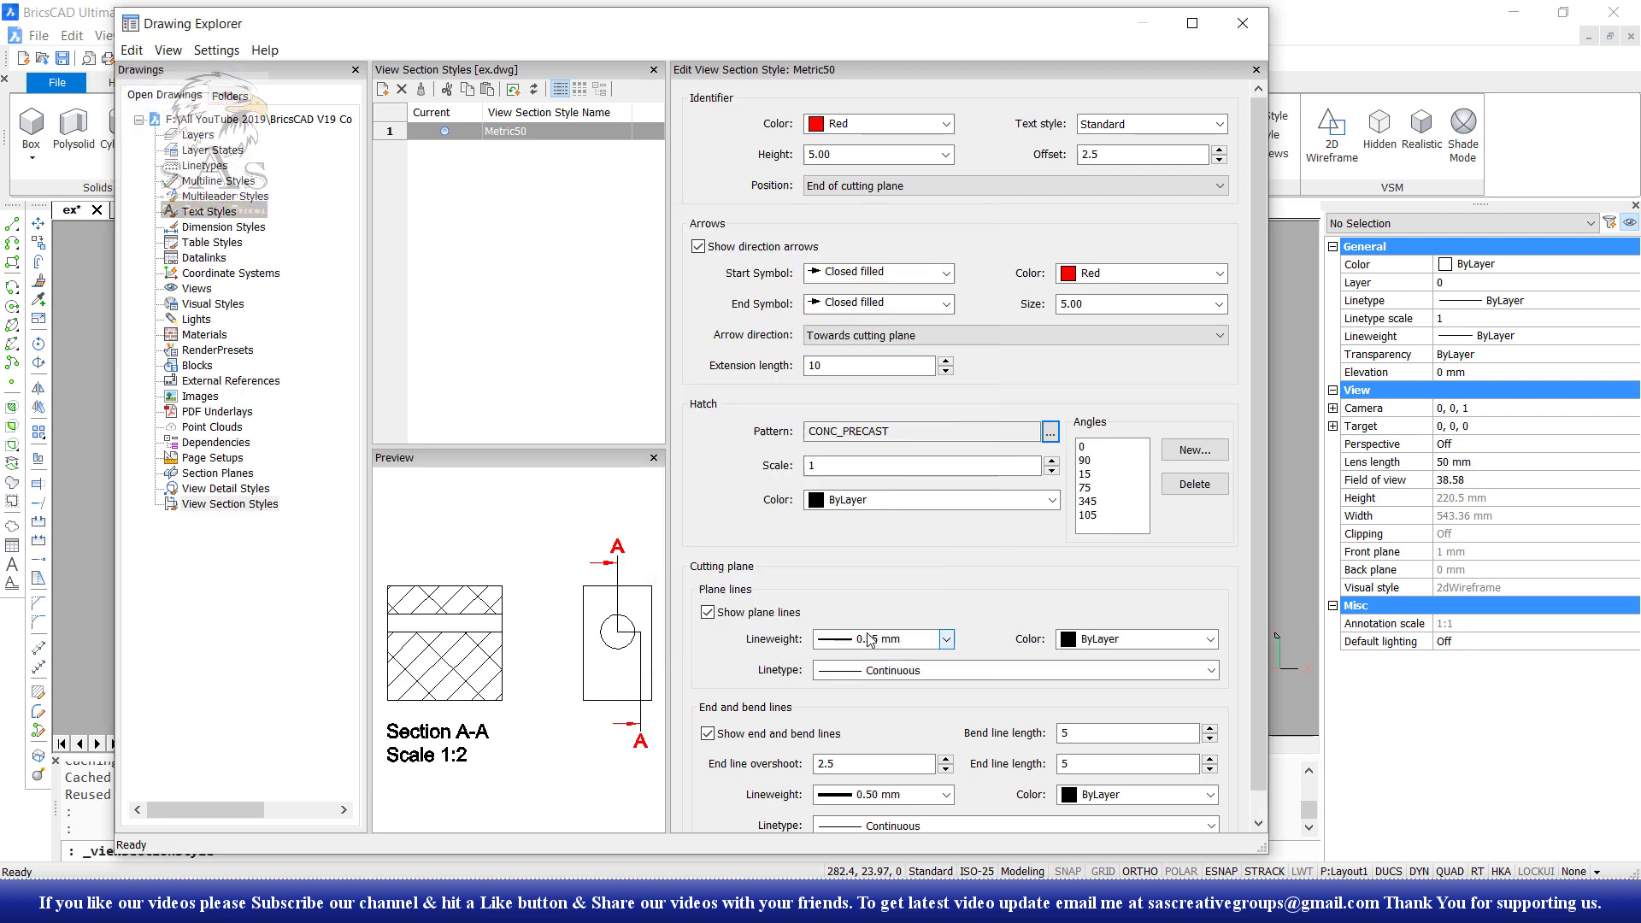
Step: Replace the section hatch pattern with INSULATION
click(1049, 433)
scroll(786, 478, down, 3)
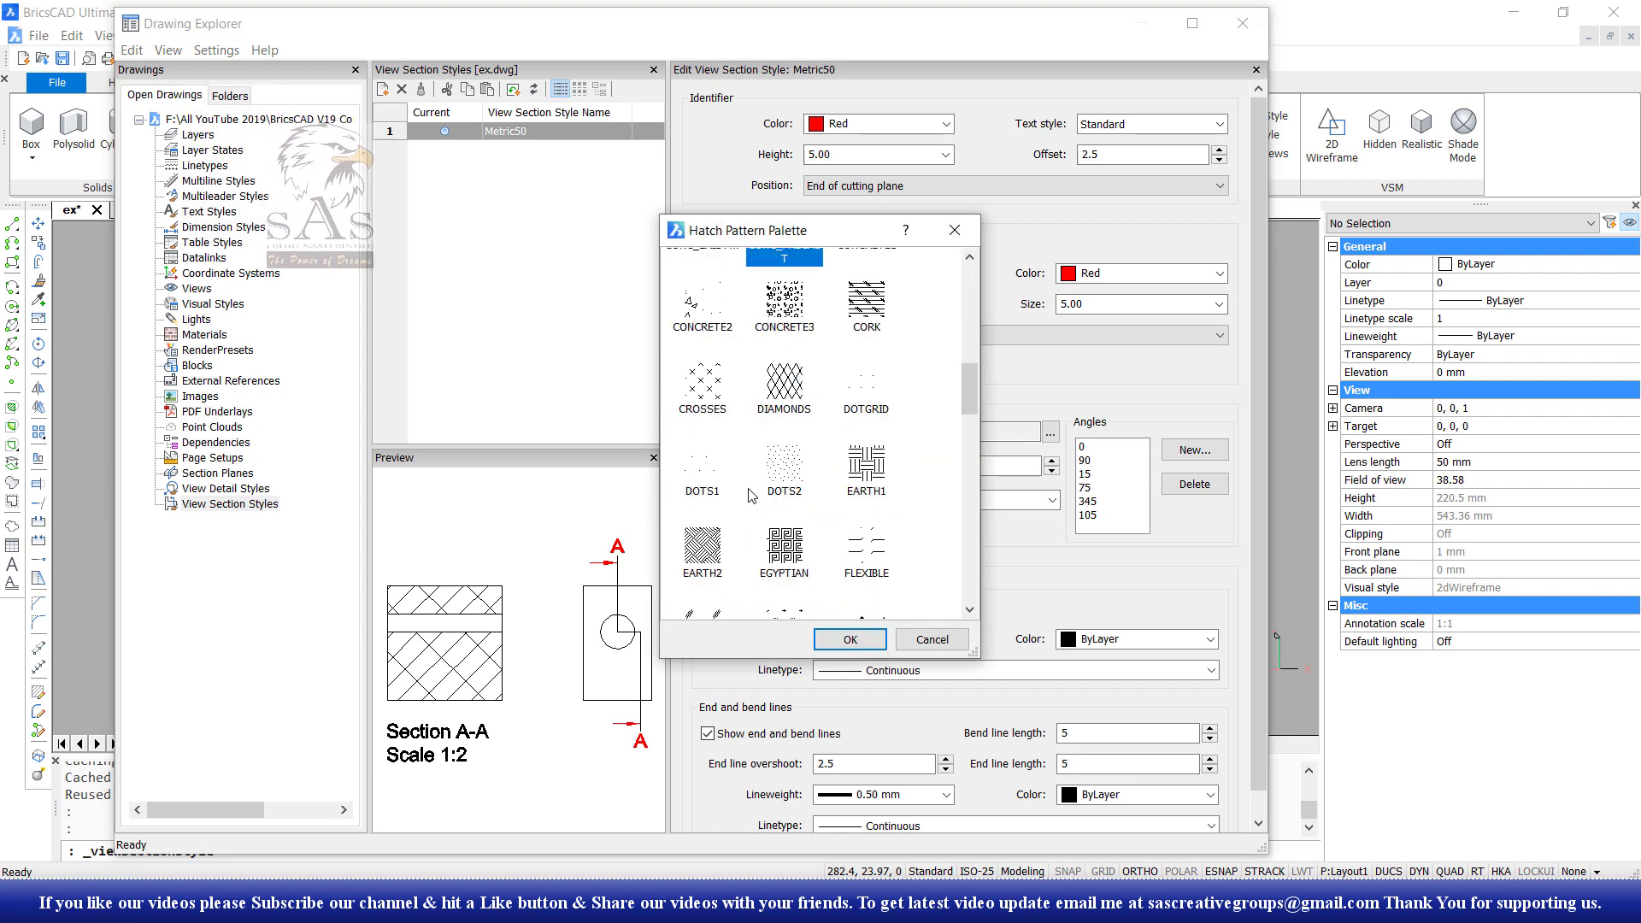
scroll(744, 568, down, 3)
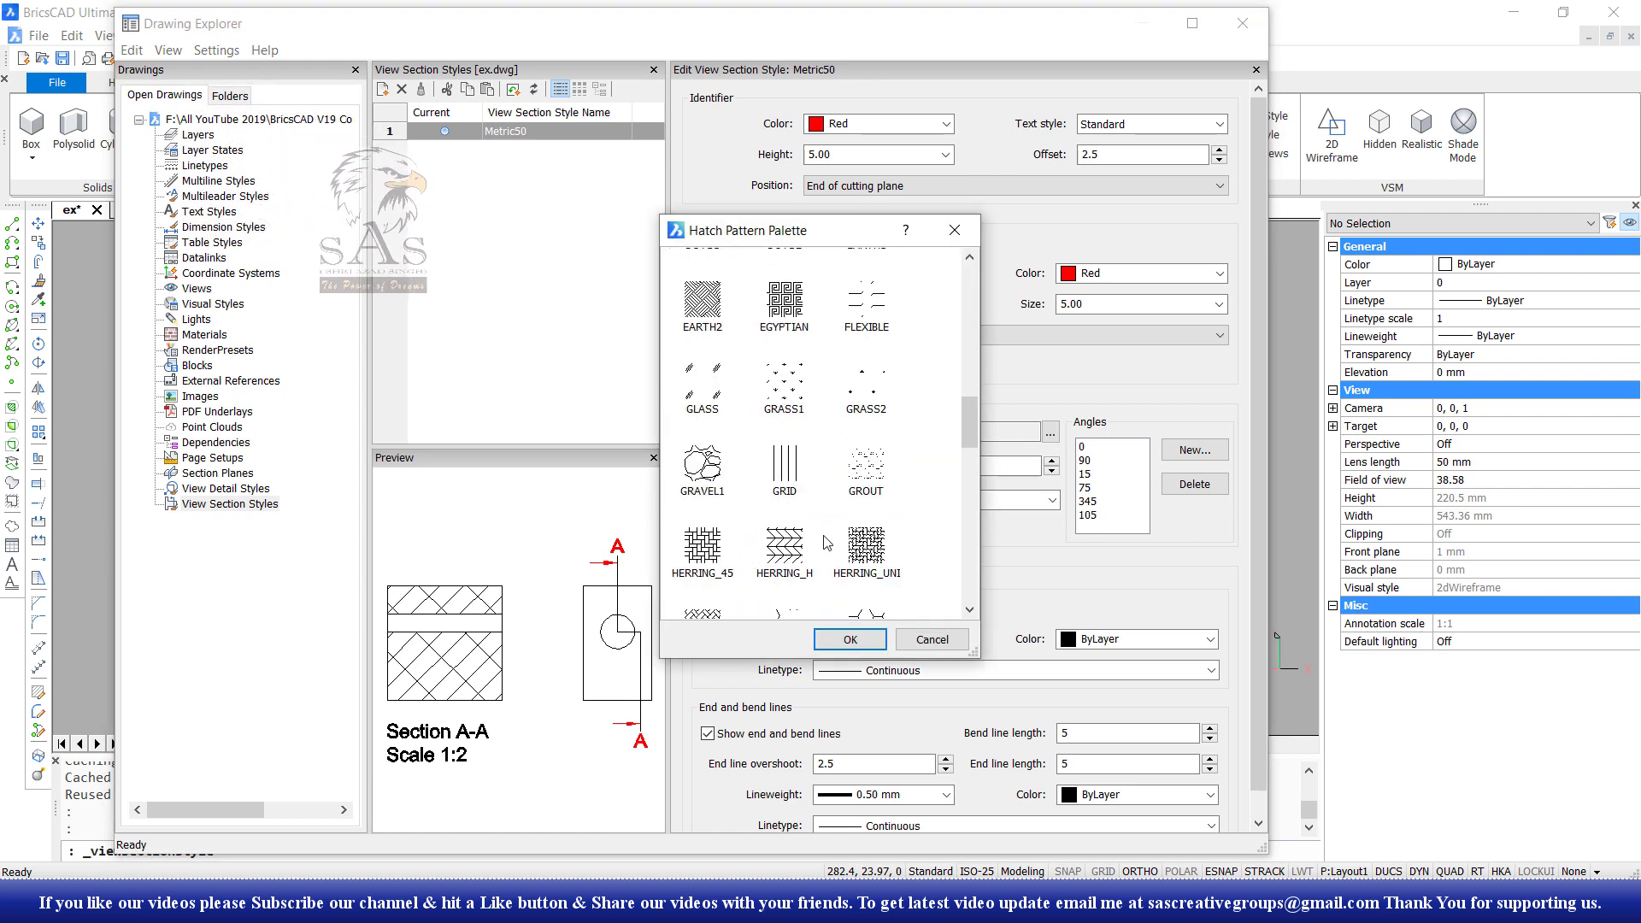
scroll(840, 536, down, 2)
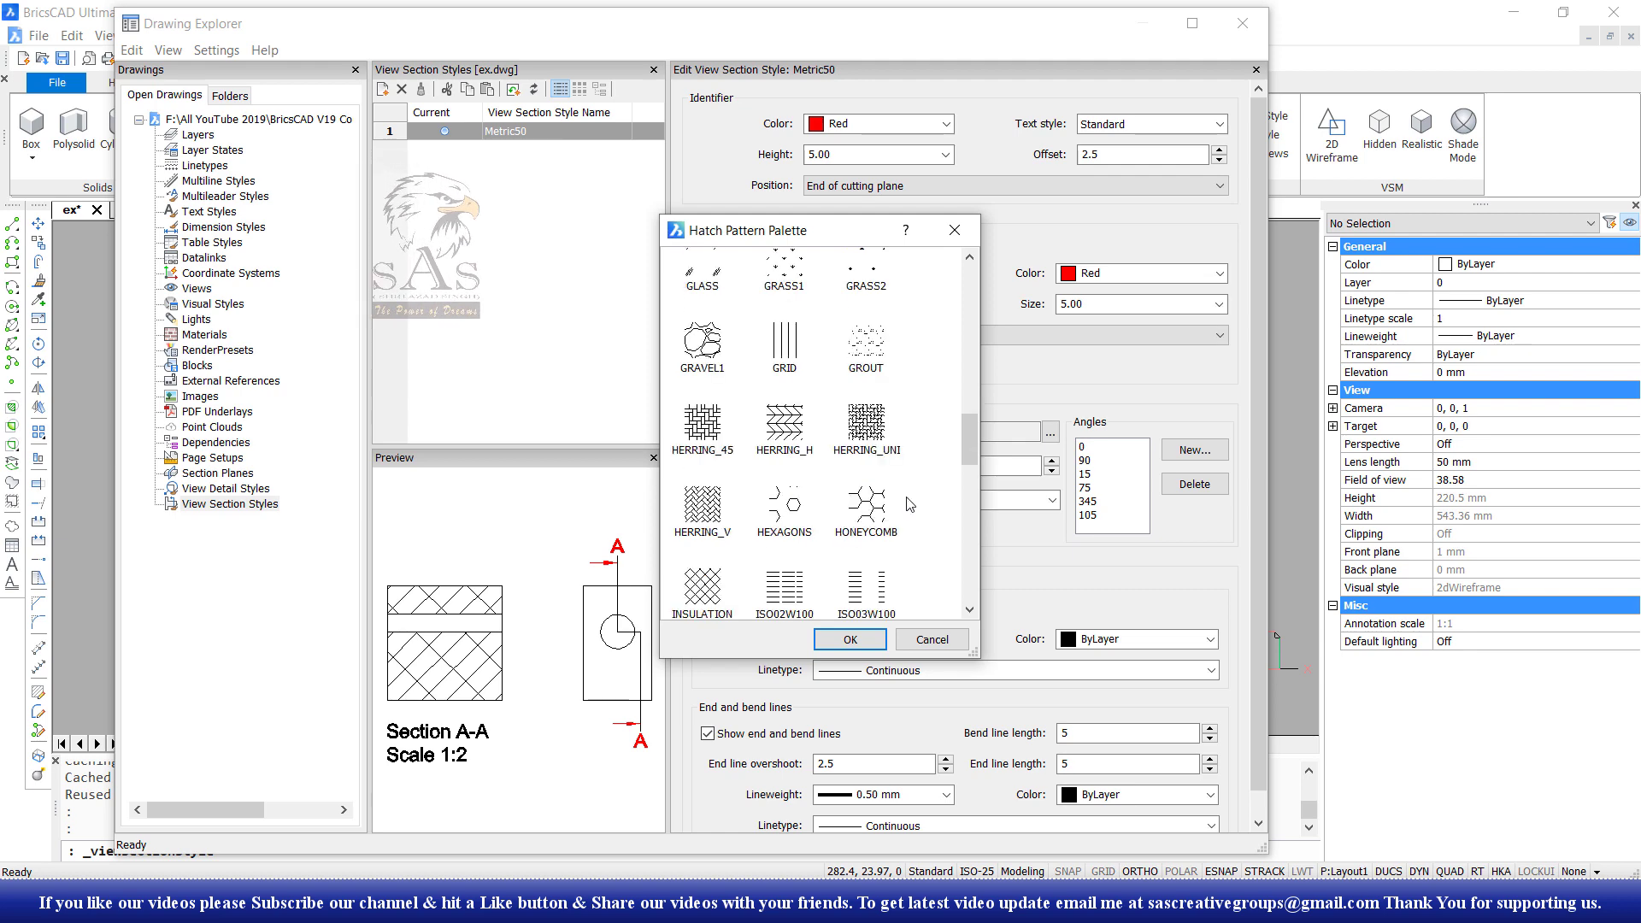
click(733, 600)
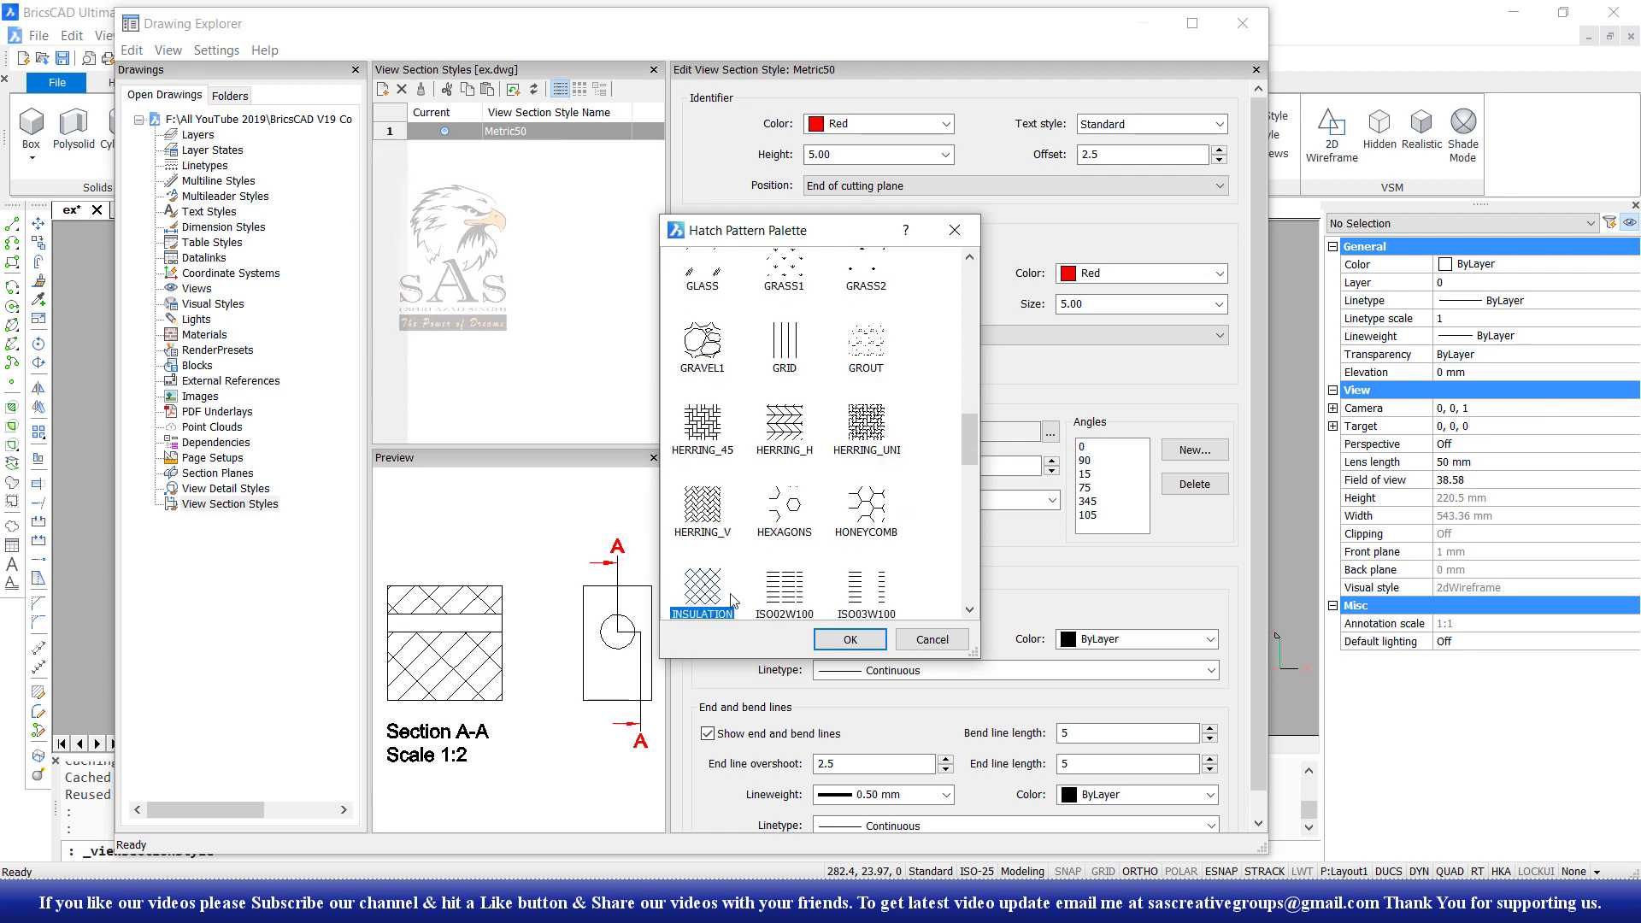
click(847, 642)
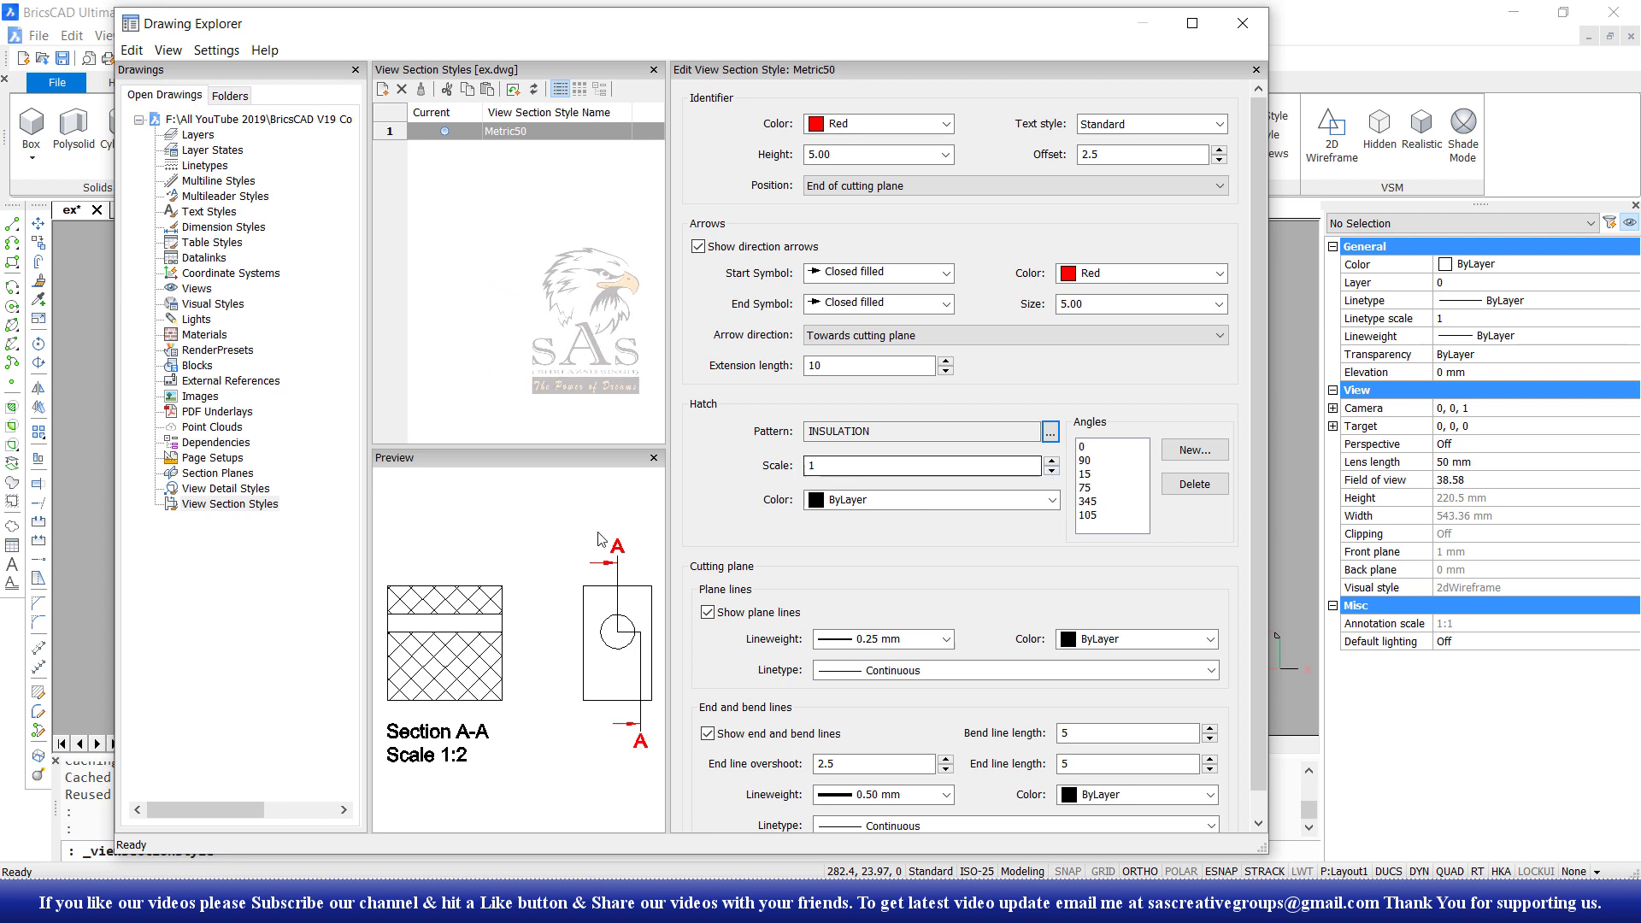
Step: Reduce the Metric50 hatch scale to 0.5
click(1051, 473)
click(1051, 472)
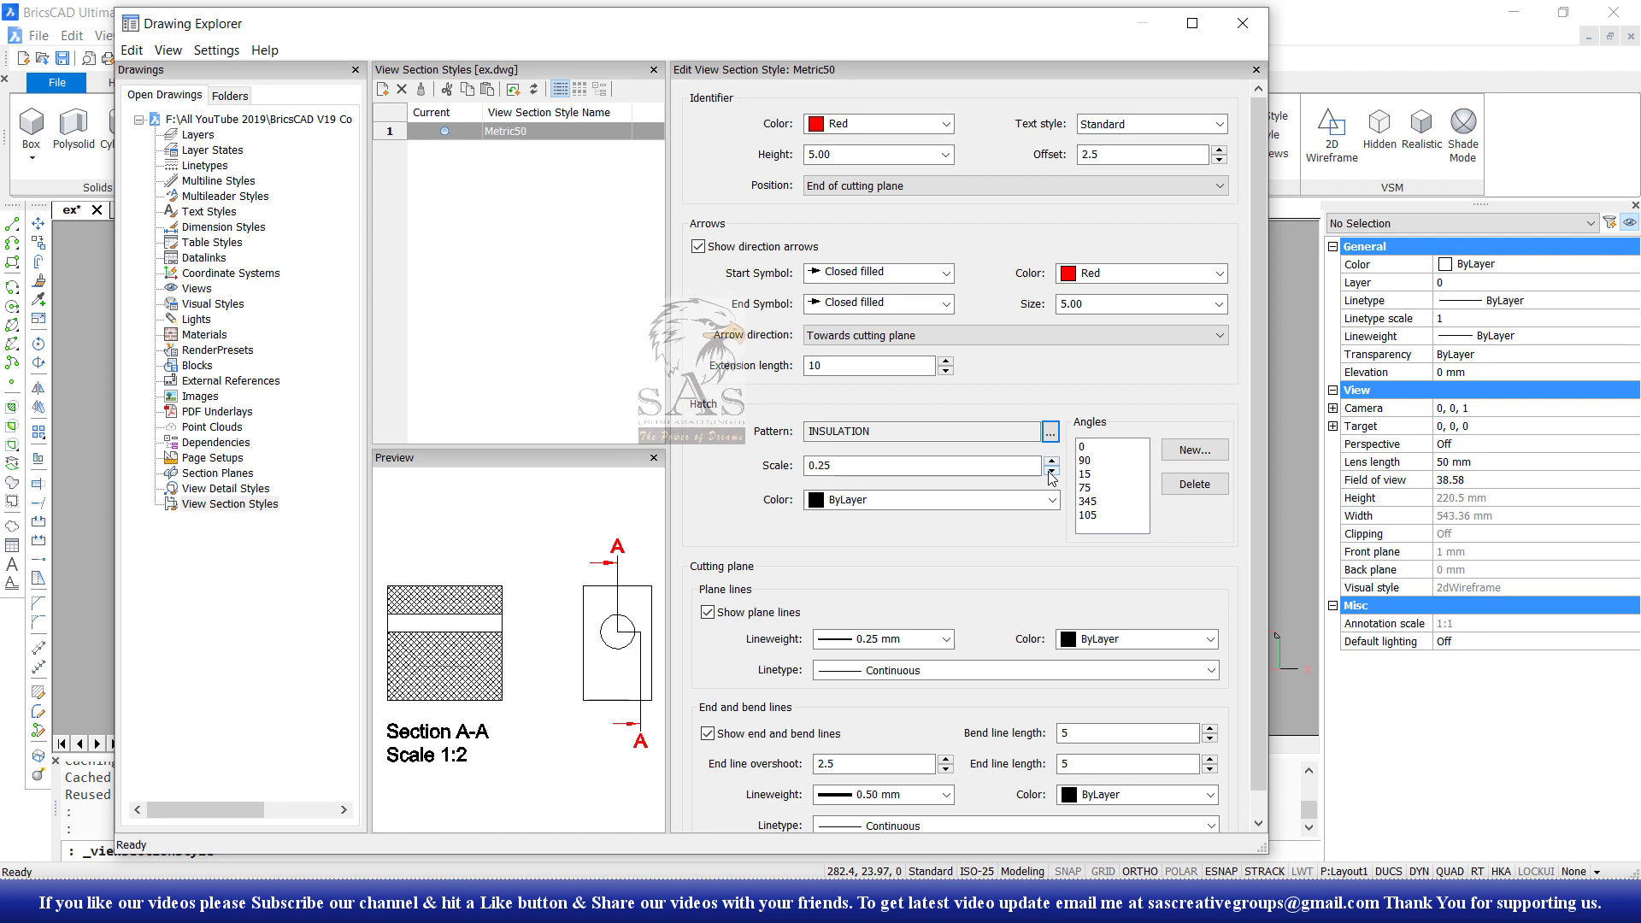
double_click(1008, 460)
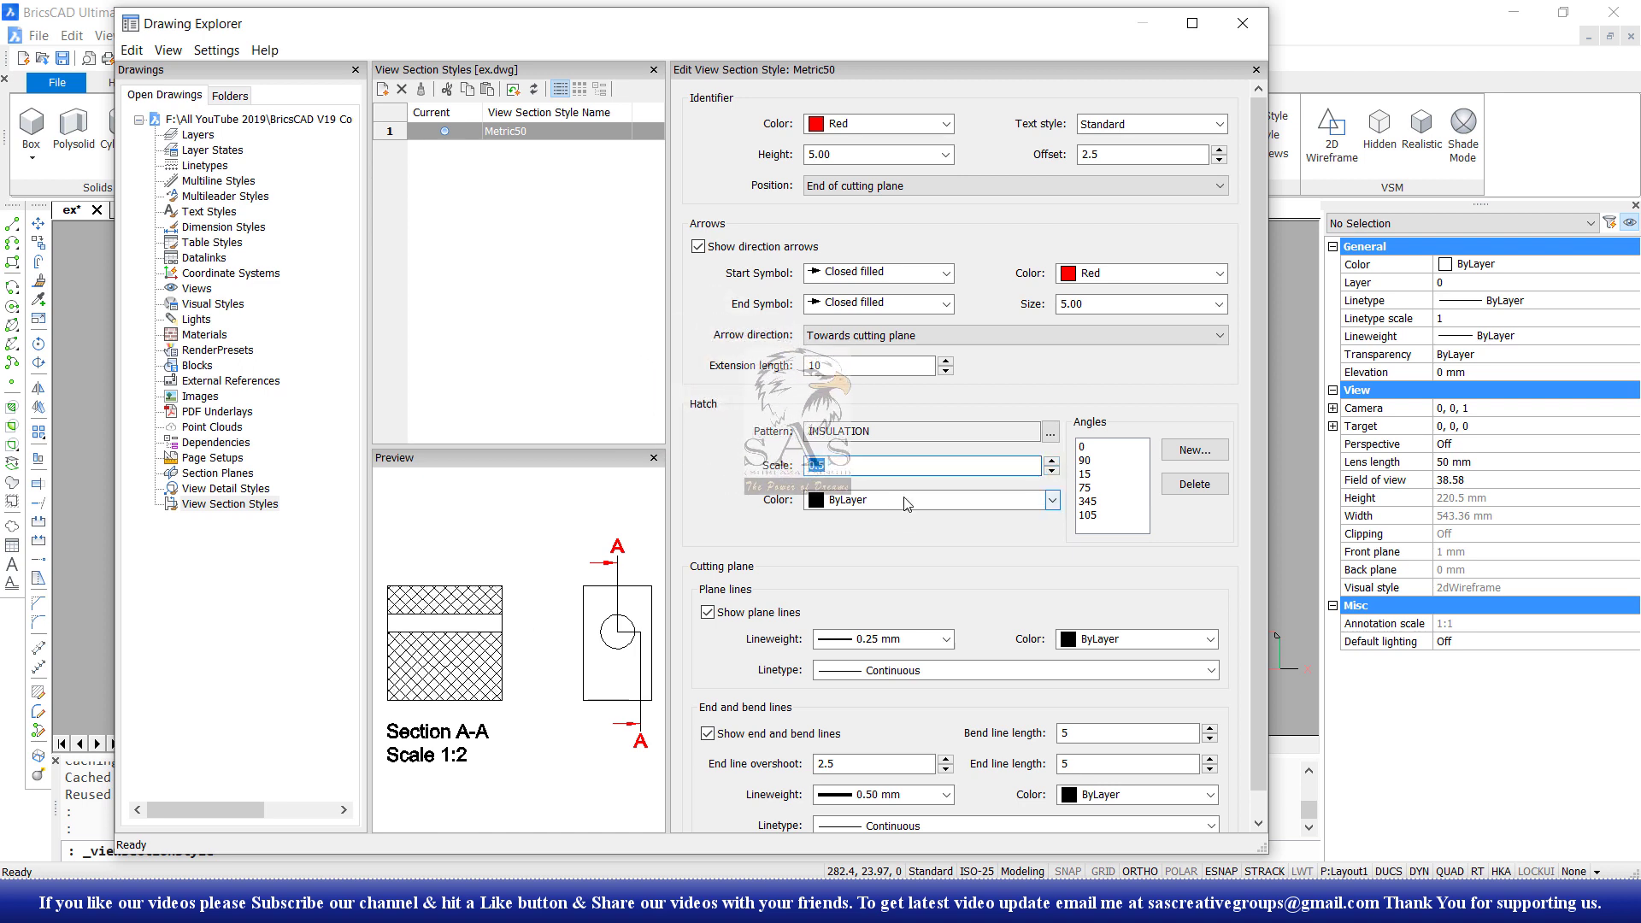
Step: Set the hatch colour to Blue, after trying green, and review the 90 and 0 angle entries
click(1051, 499)
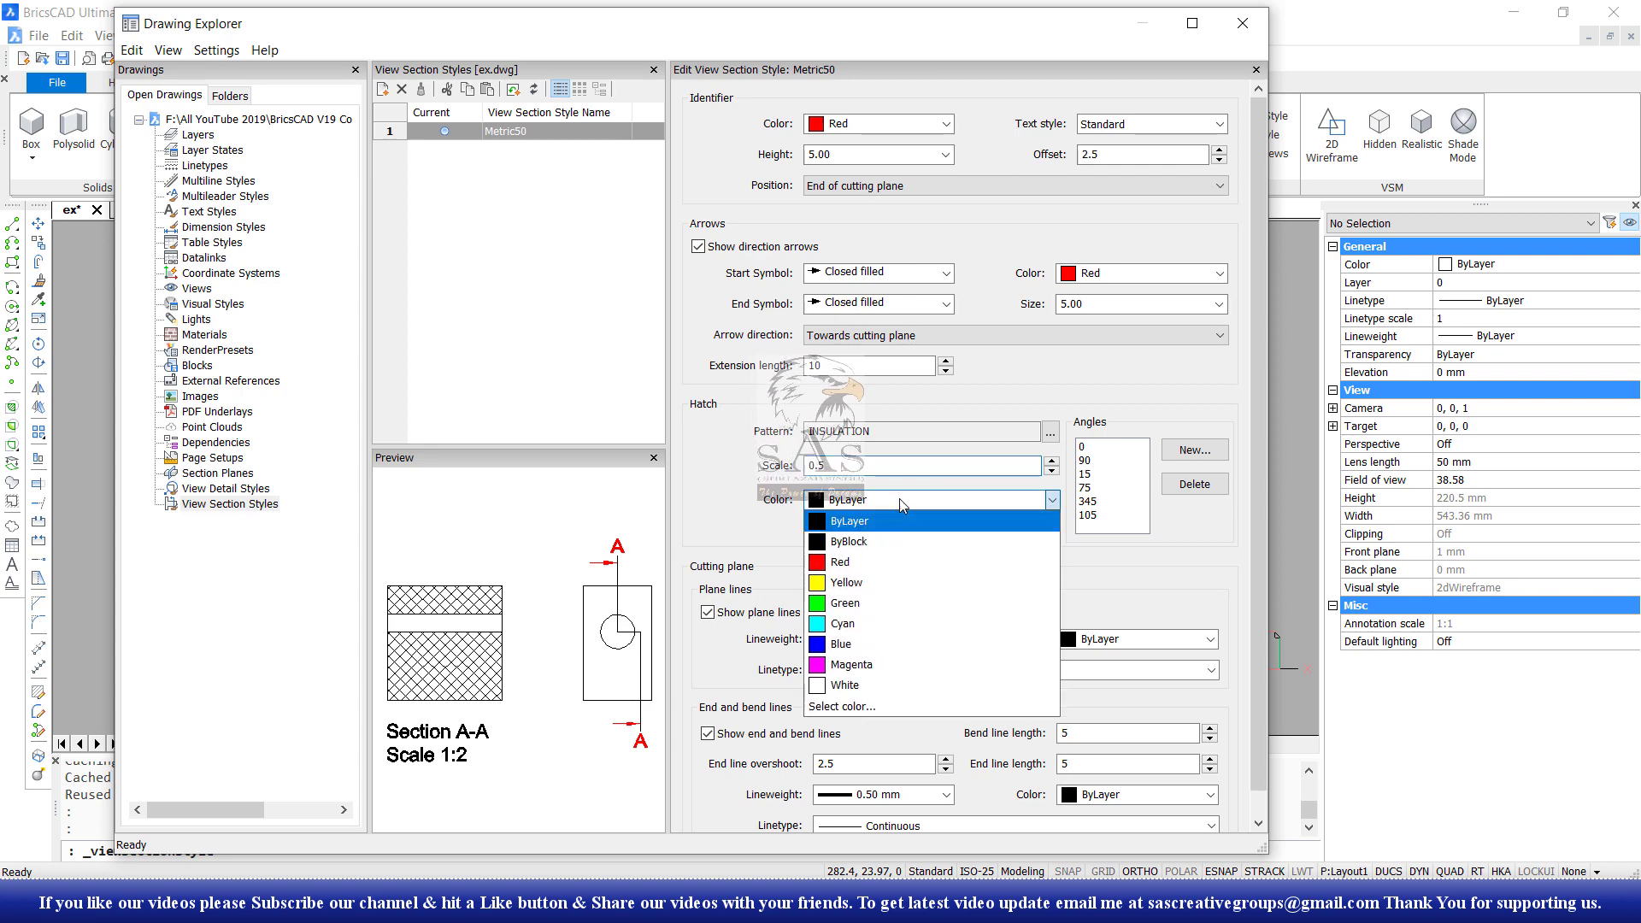
click(859, 604)
click(1051, 499)
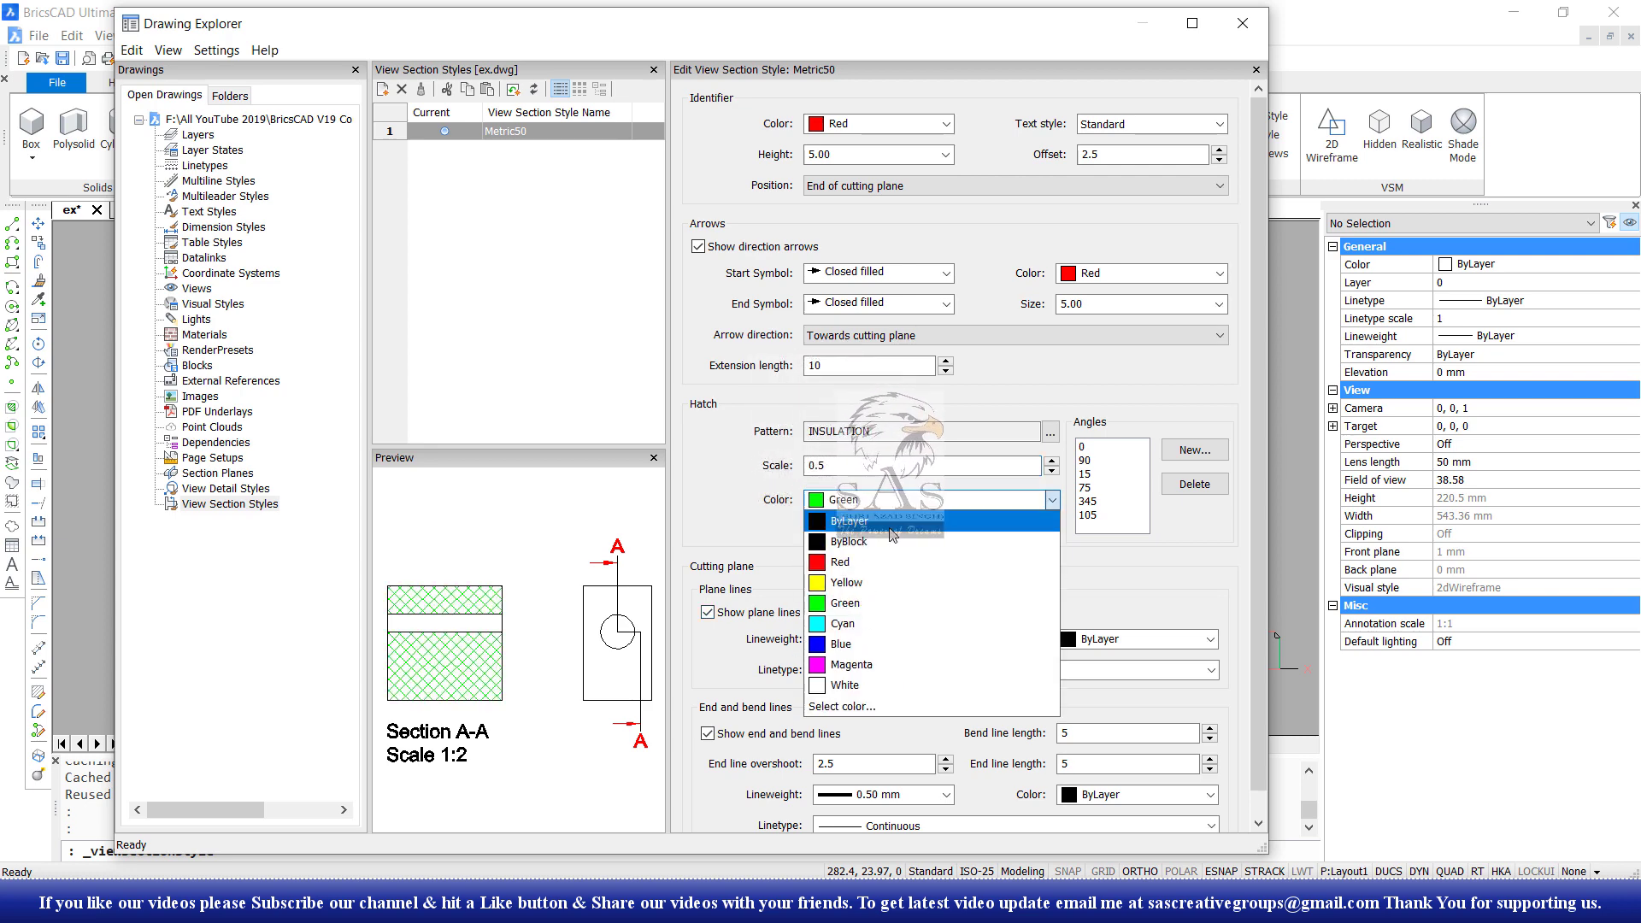
click(880, 643)
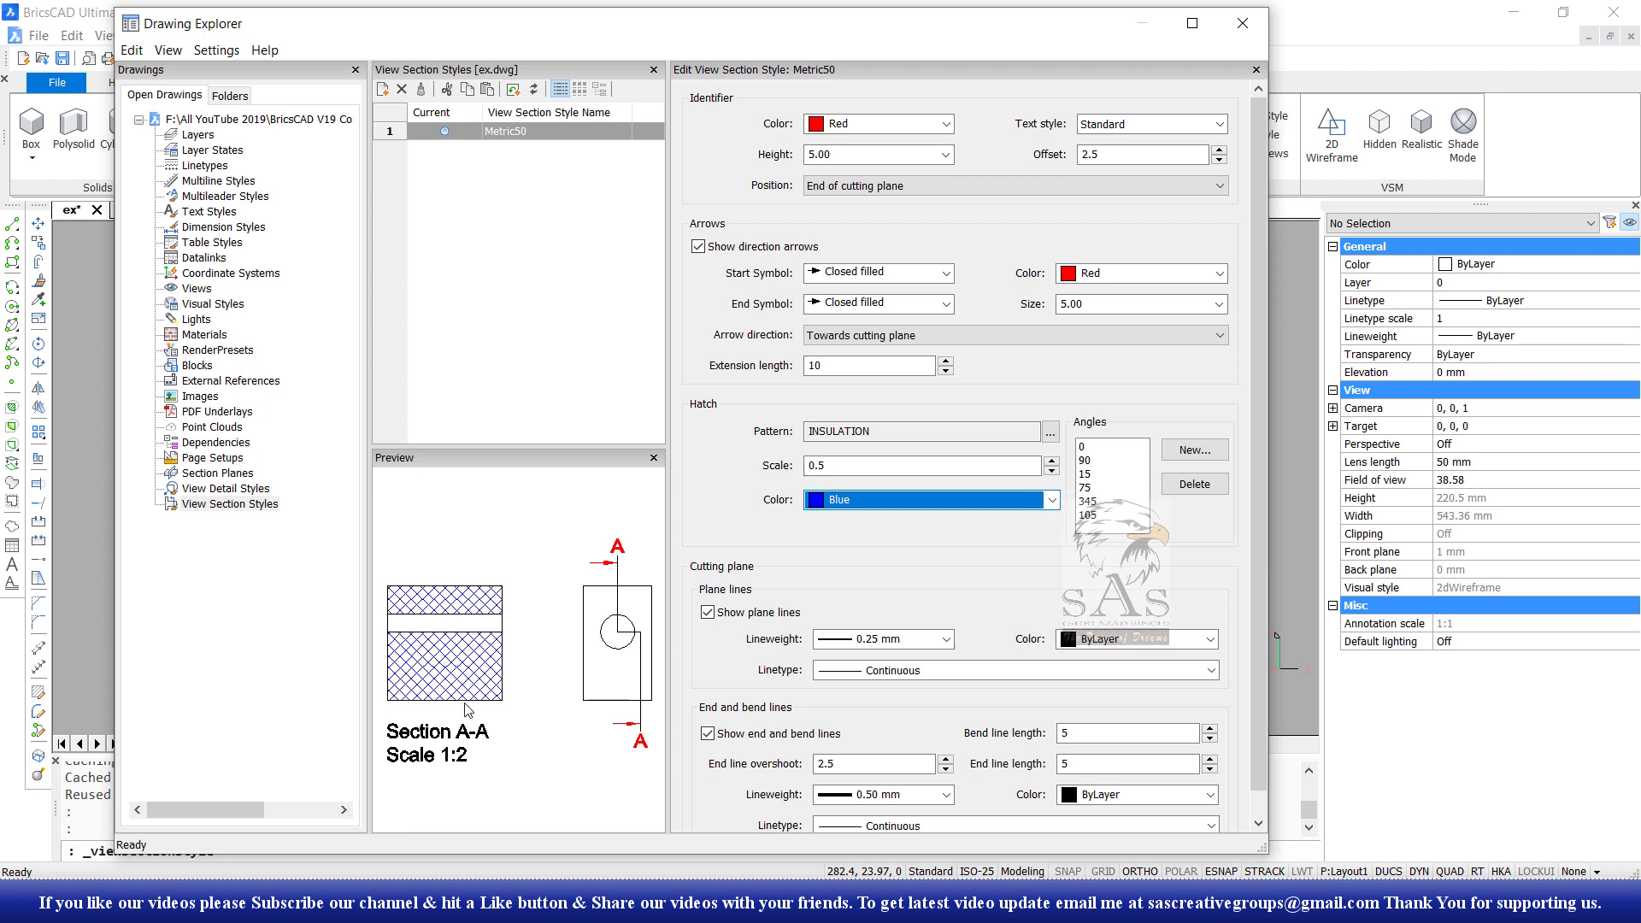
click(1095, 461)
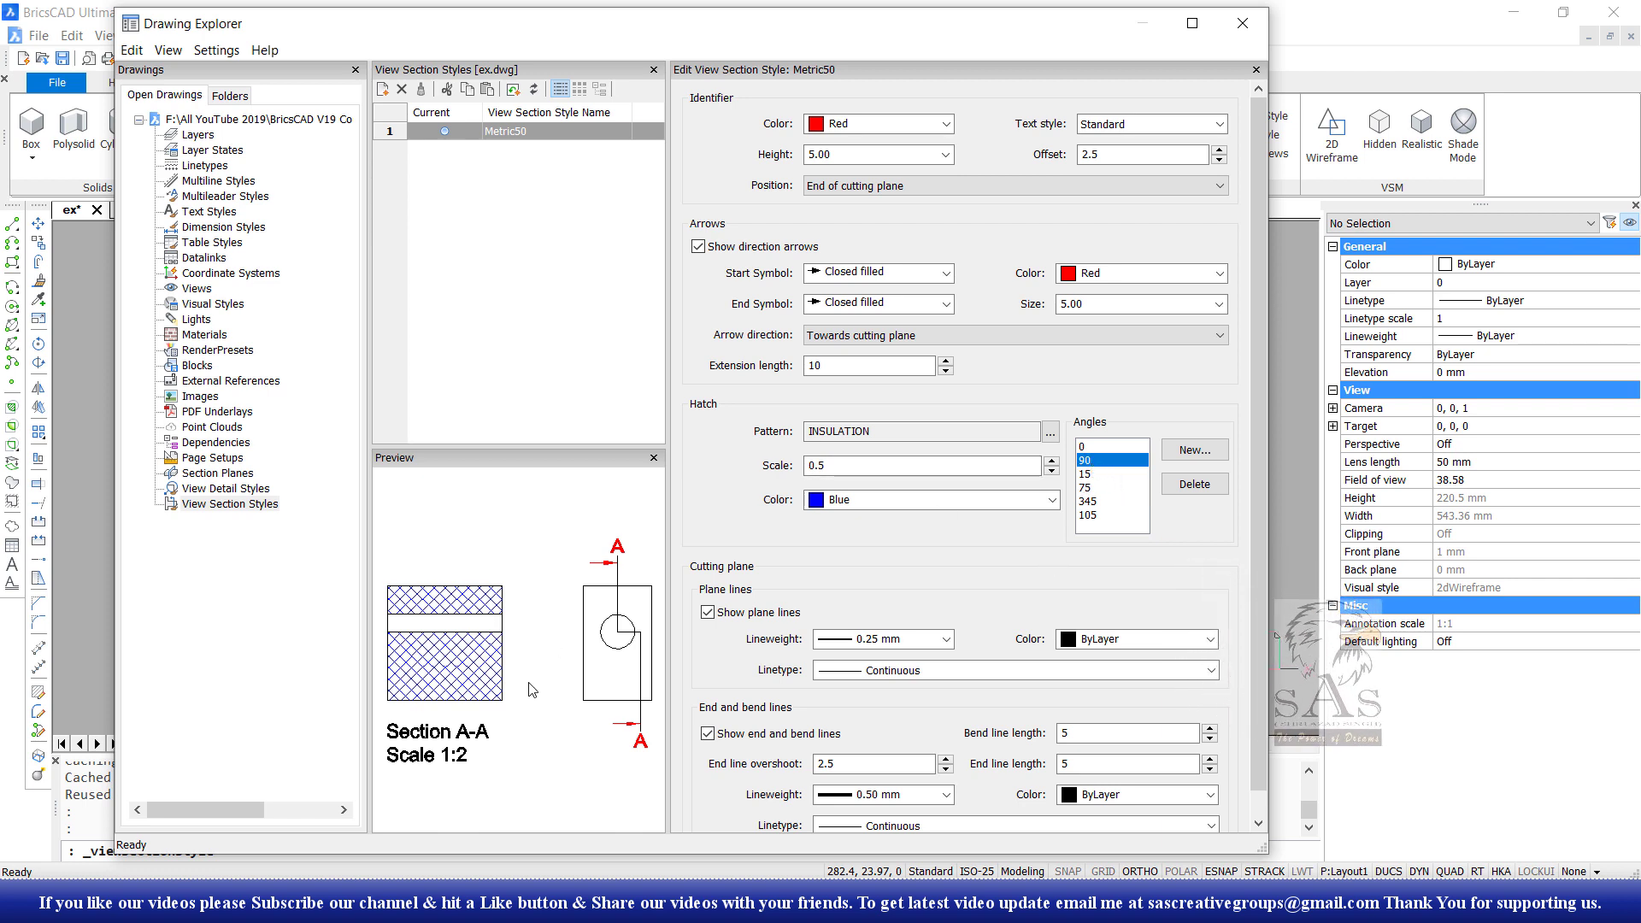
click(1090, 448)
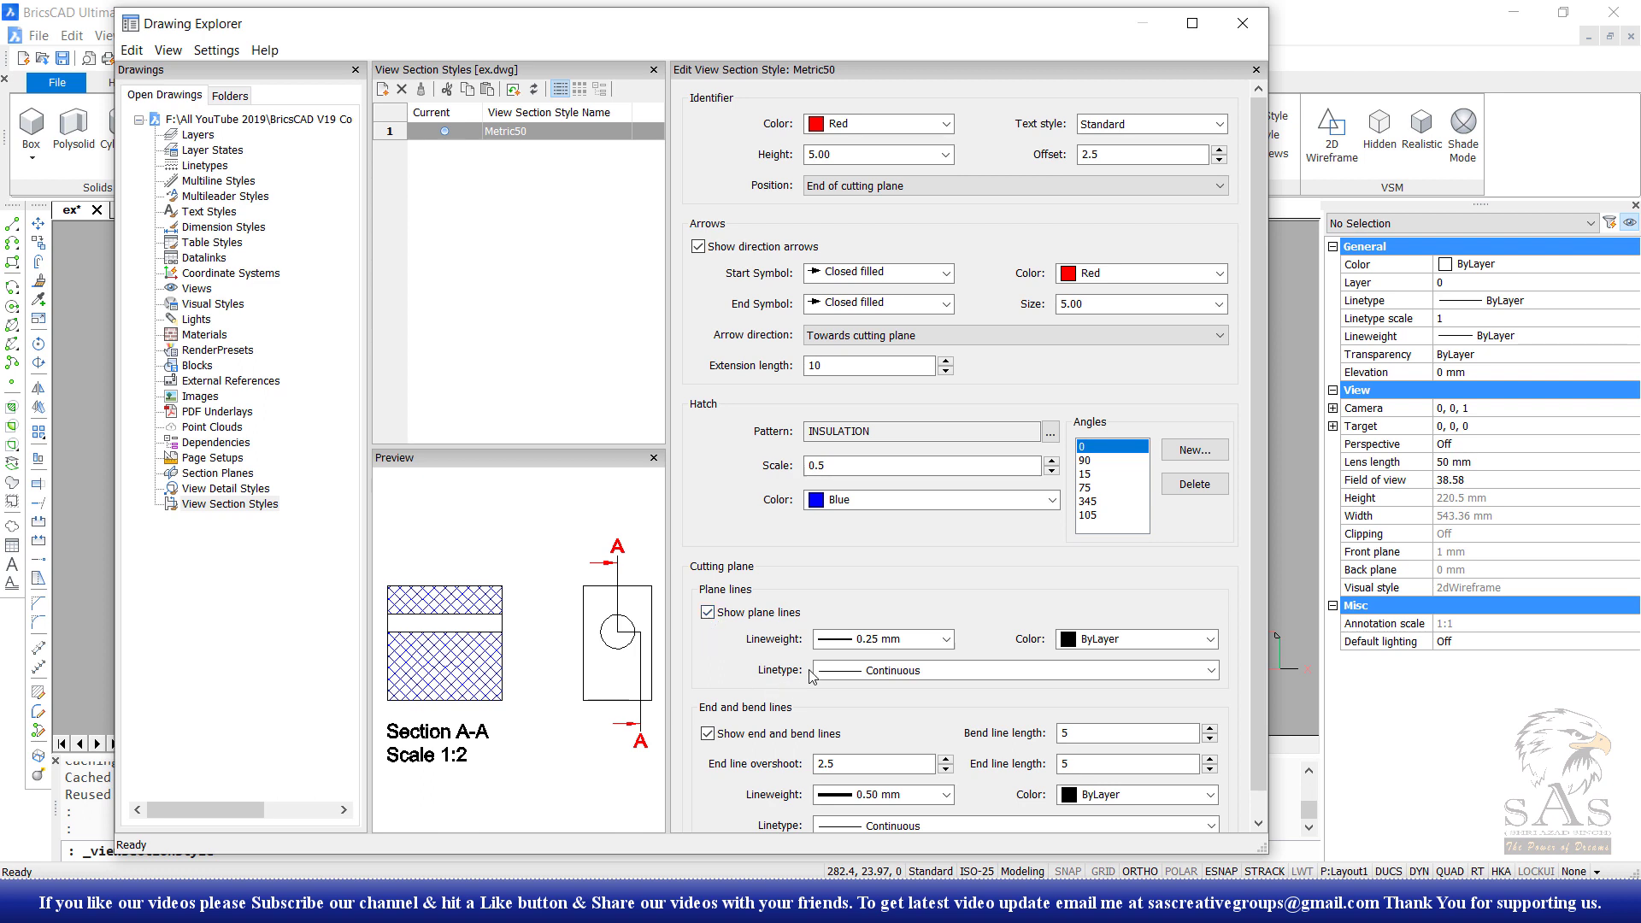
click(932, 647)
click(933, 647)
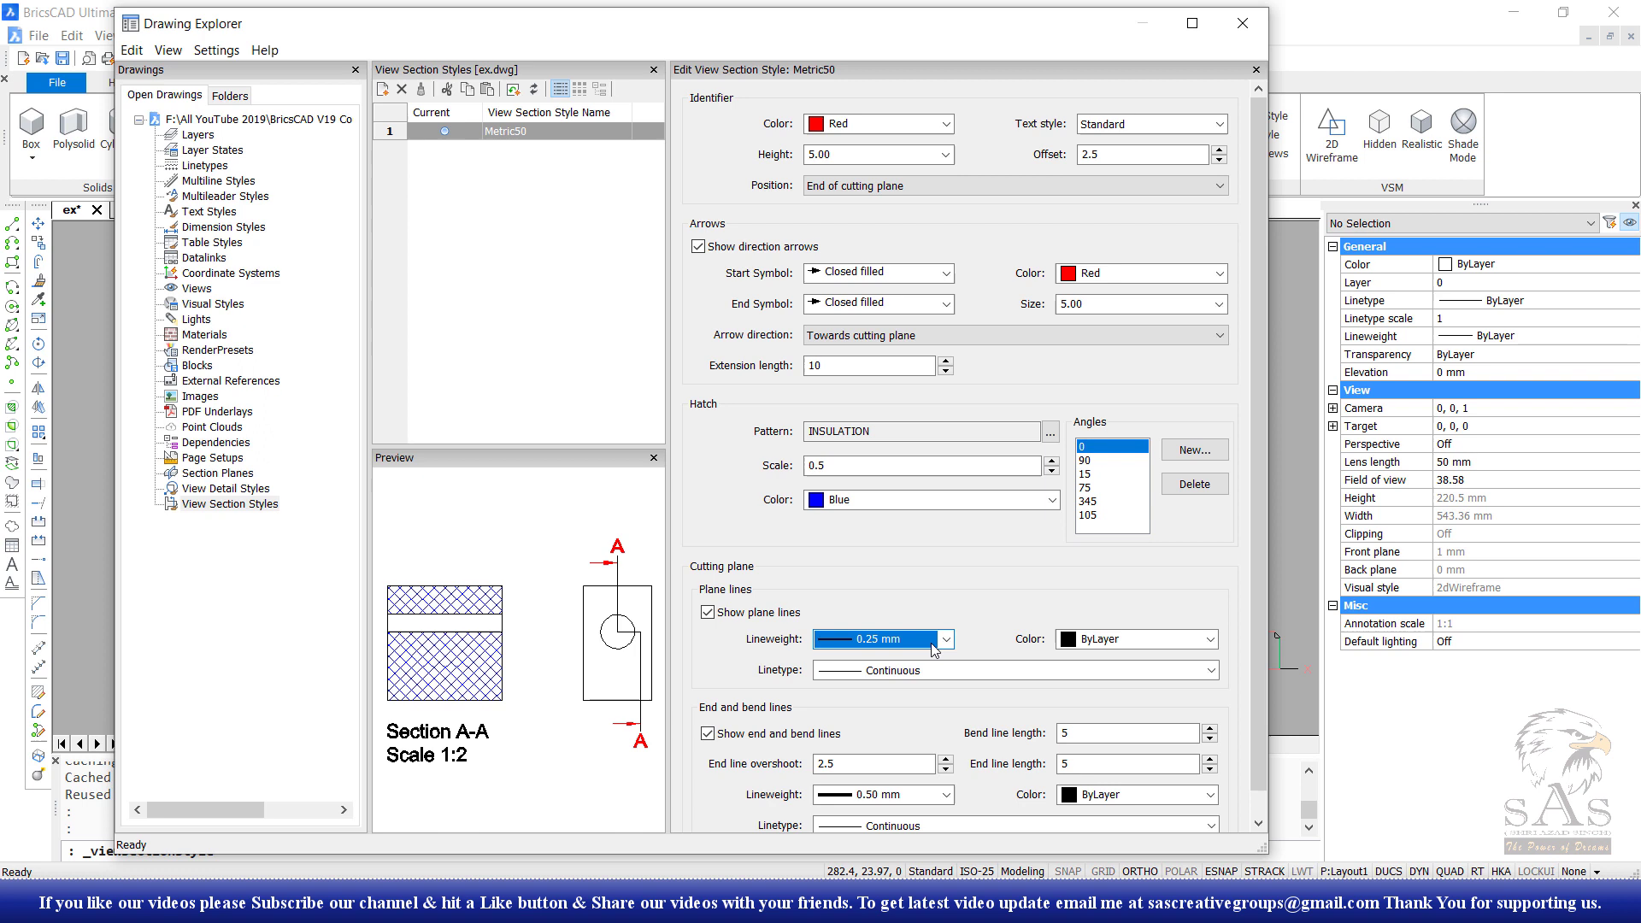
click(892, 675)
click(875, 753)
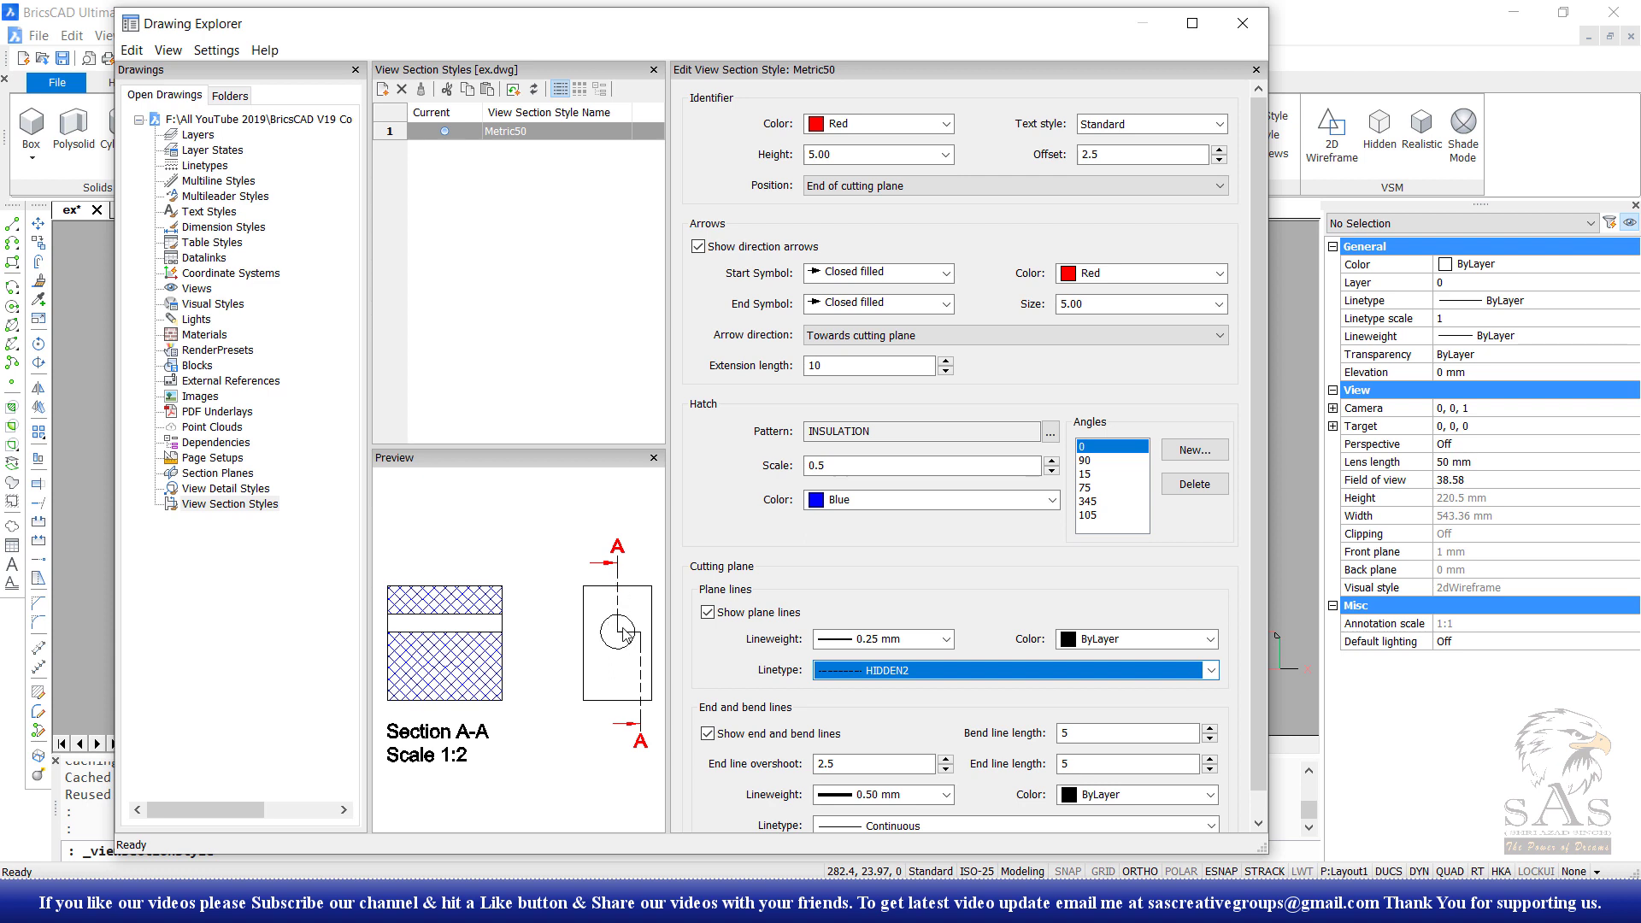
click(848, 675)
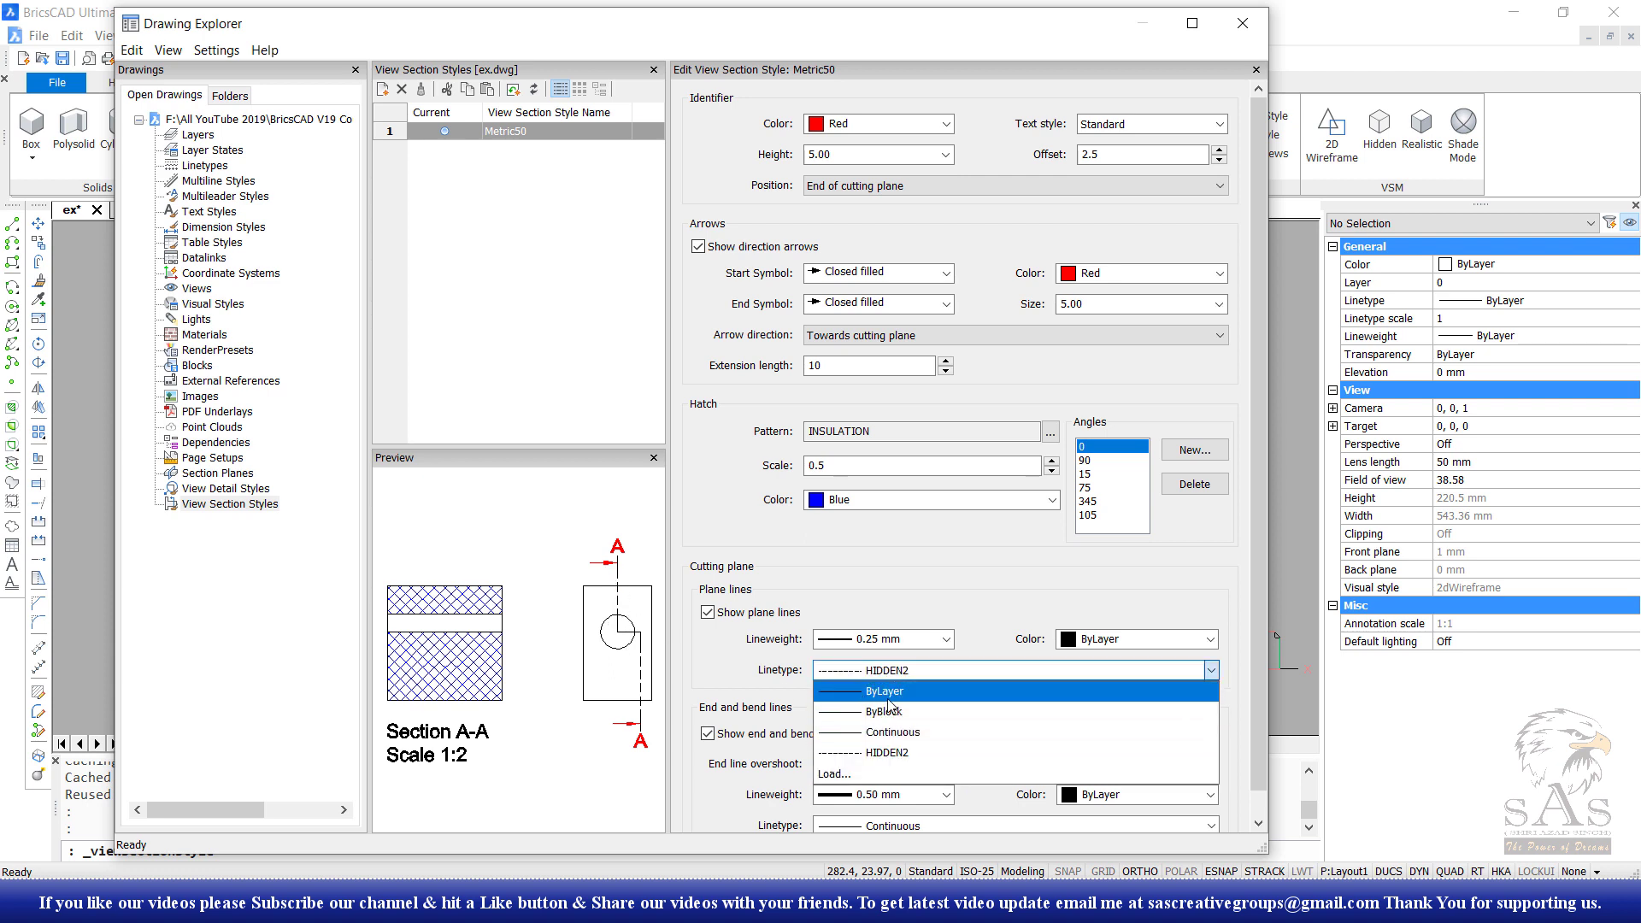
click(888, 698)
click(871, 675)
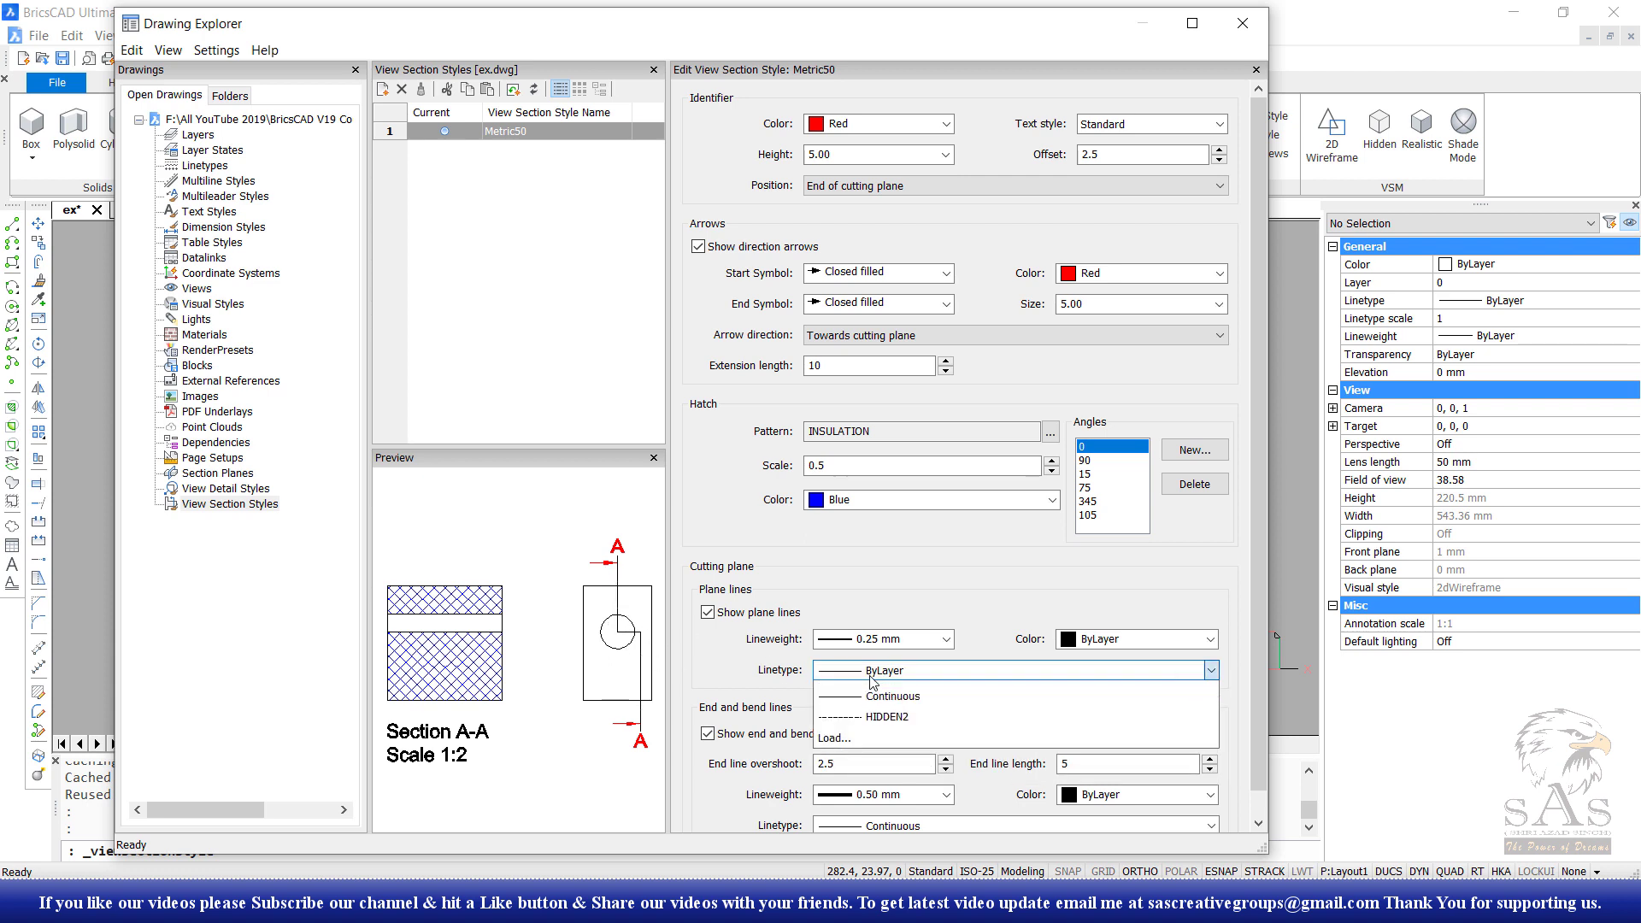
click(914, 735)
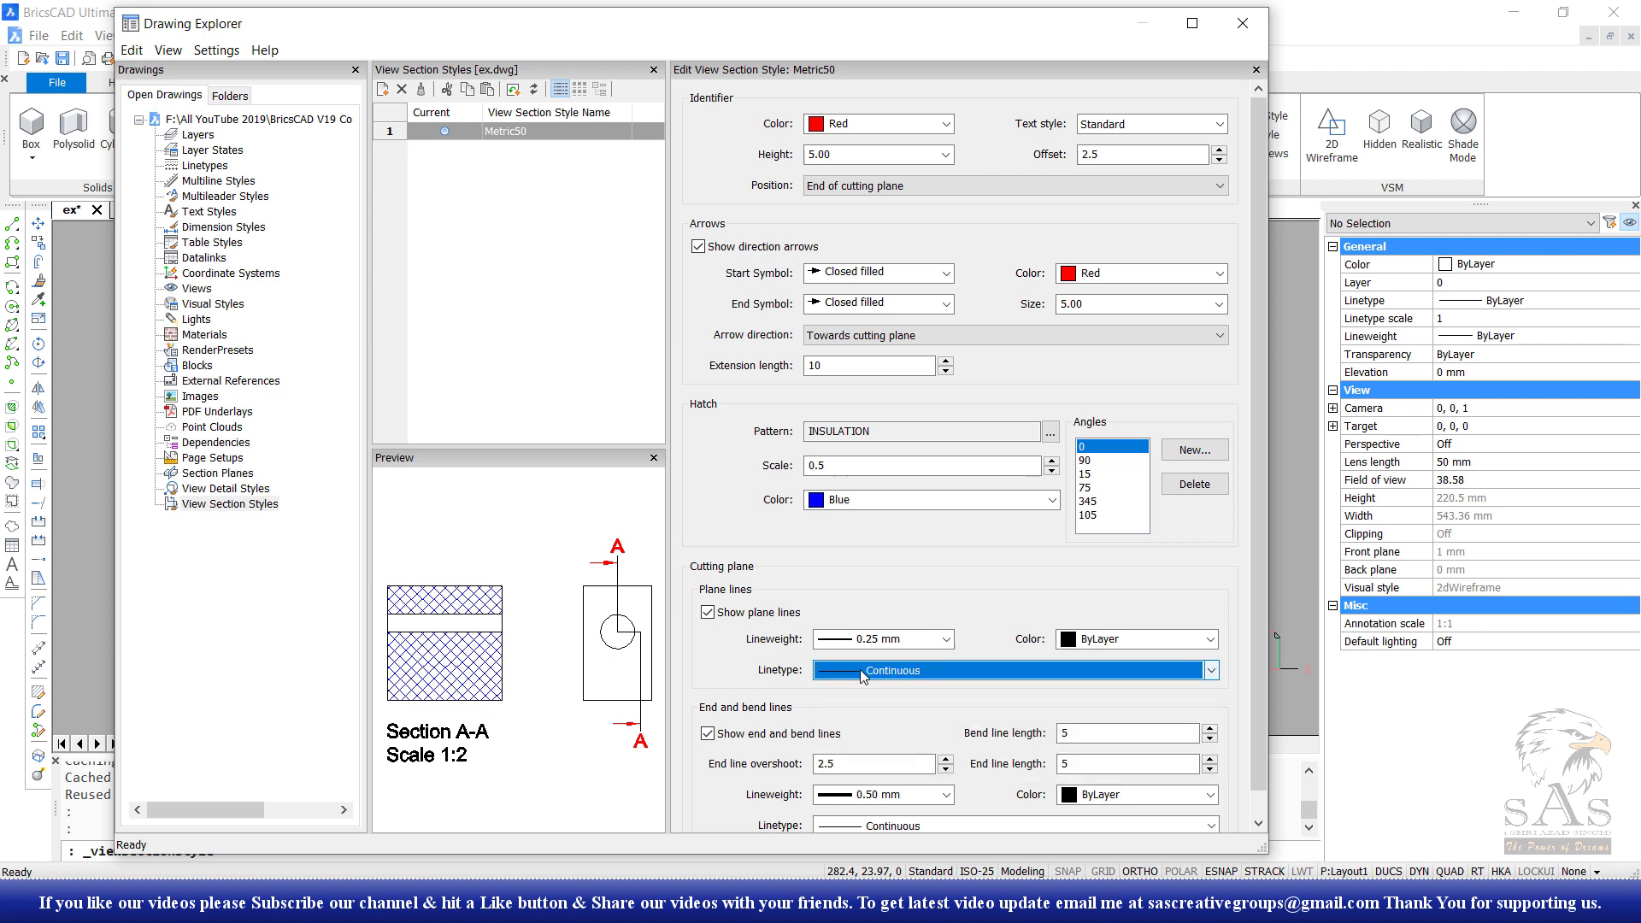
click(1210, 670)
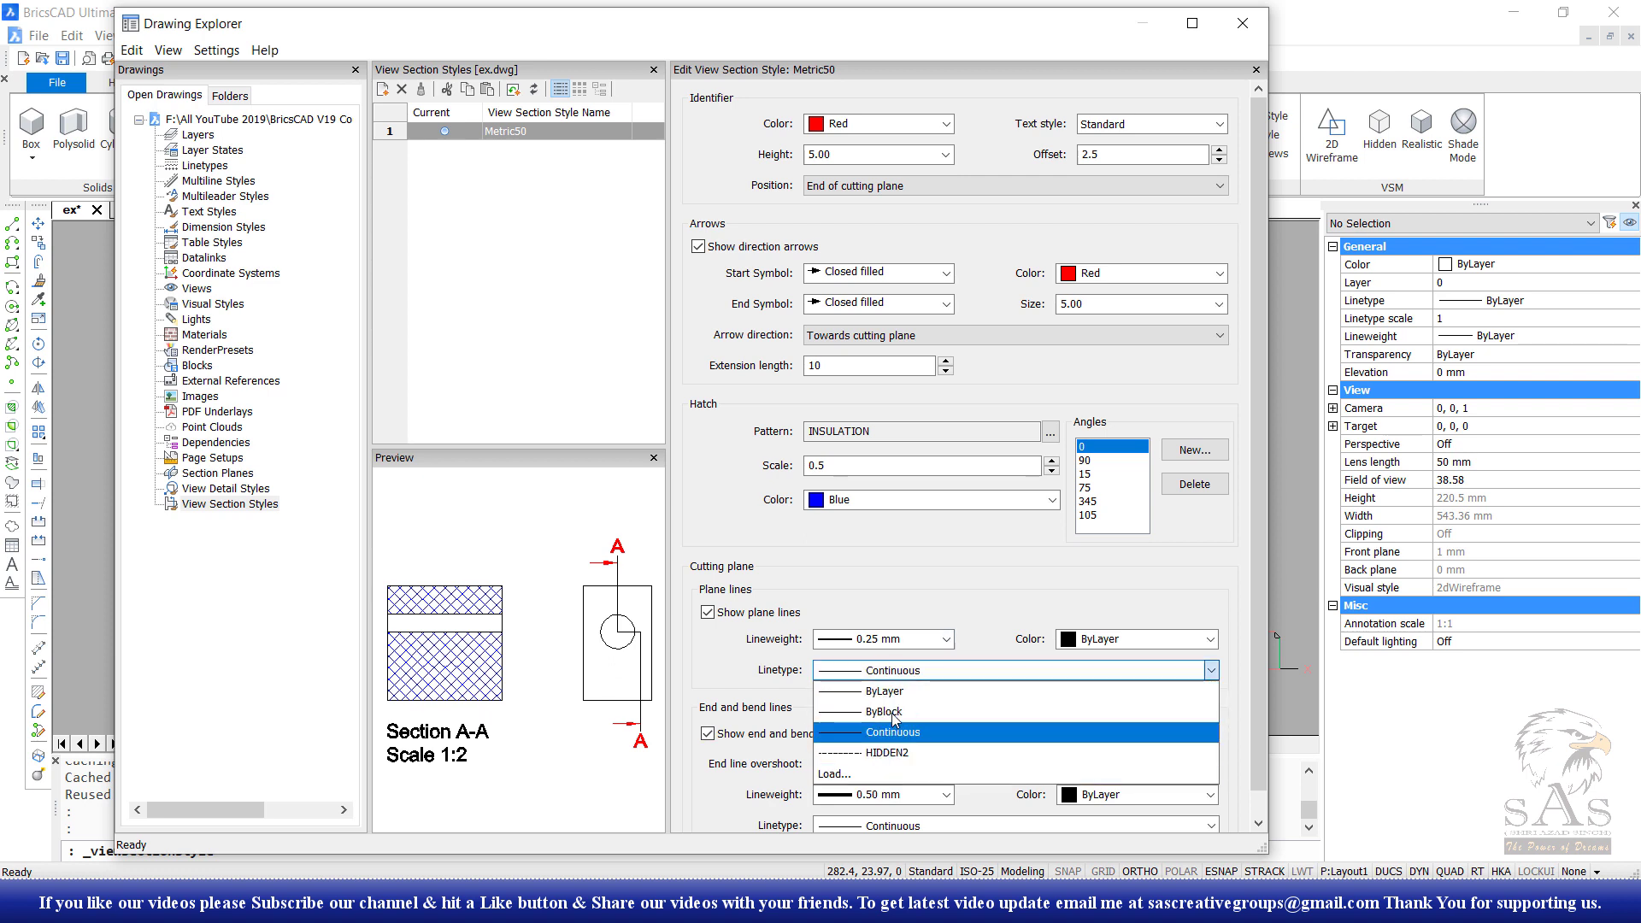
click(840, 774)
Step: Set the Metric50 plane lines and end-and-bend lines colour to Magenta
key(Escape)
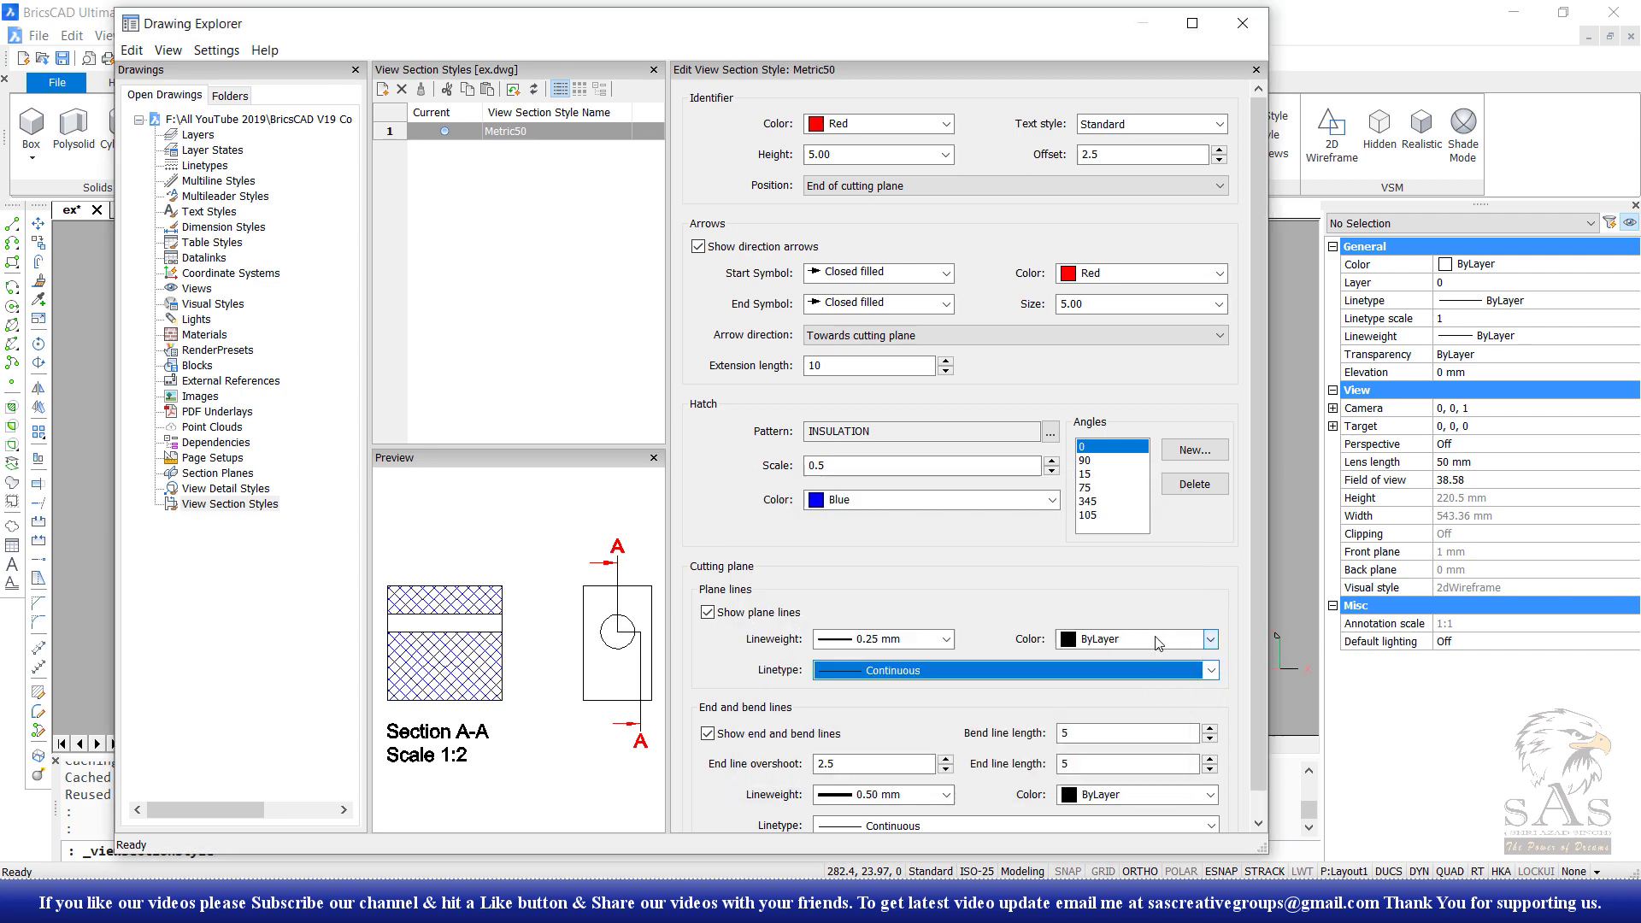
click(1156, 640)
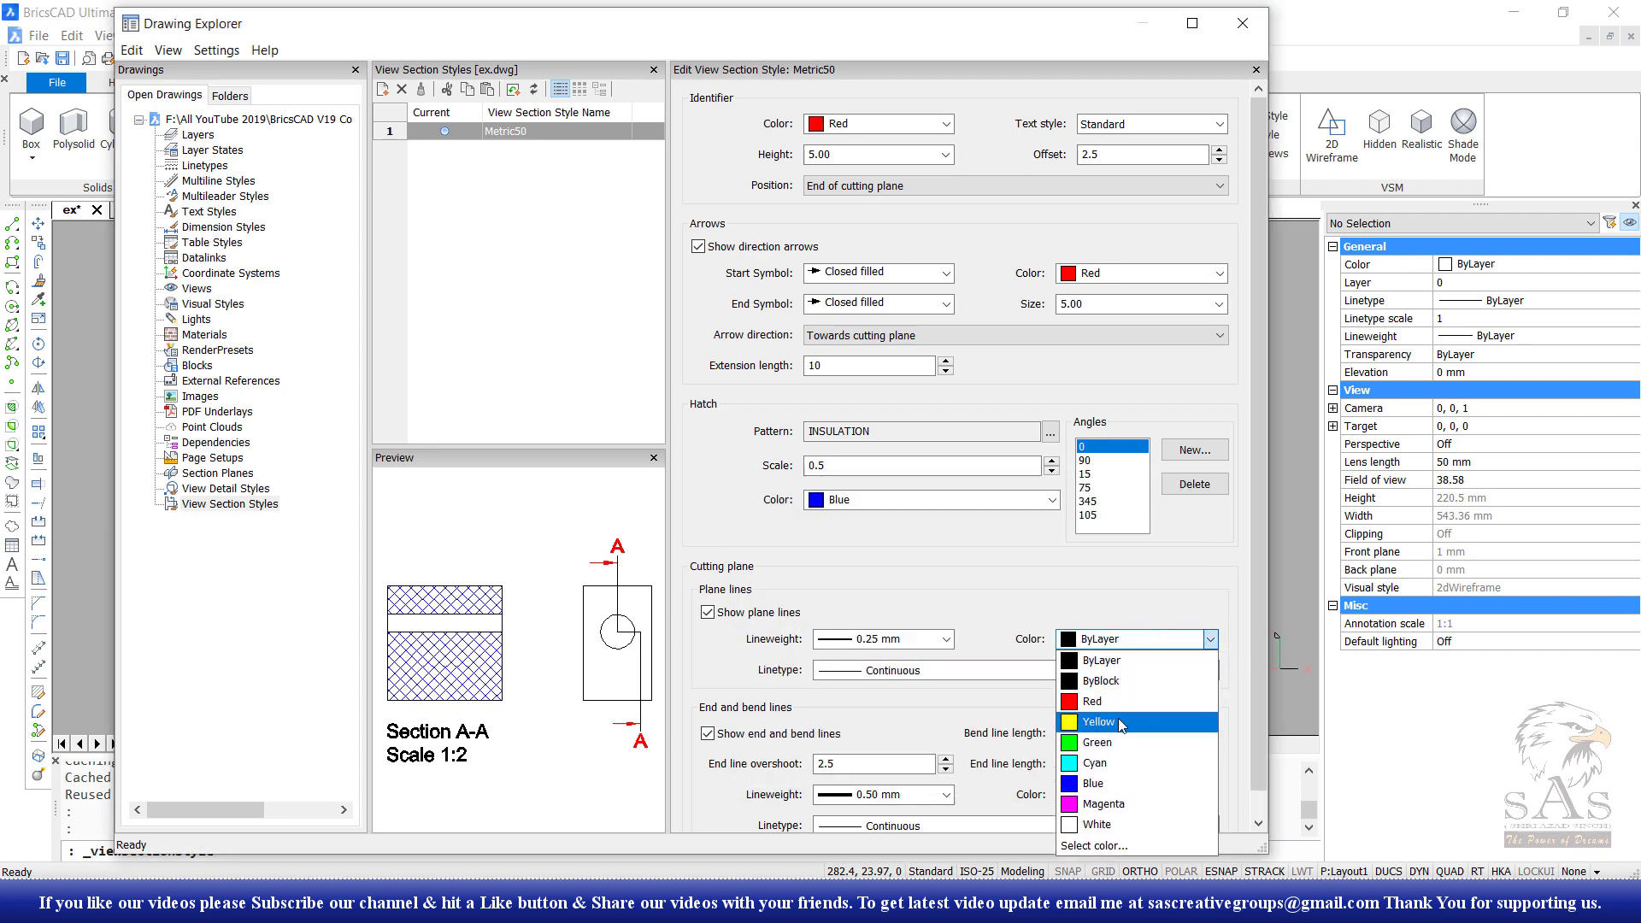
click(1102, 803)
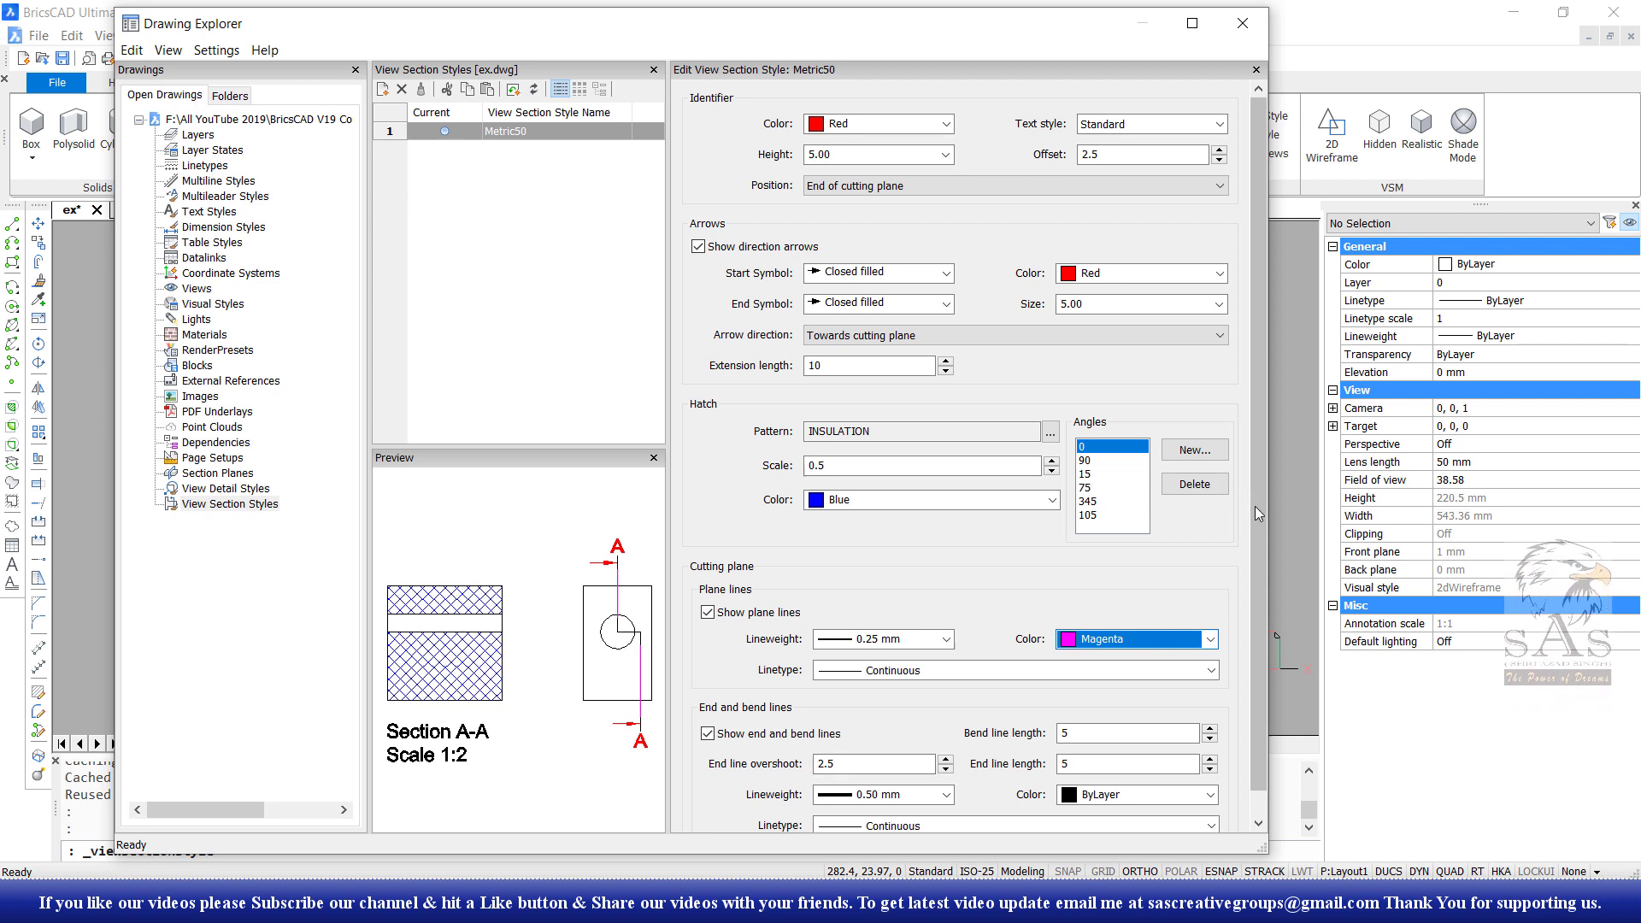
drag(1255, 506, 1269, 607)
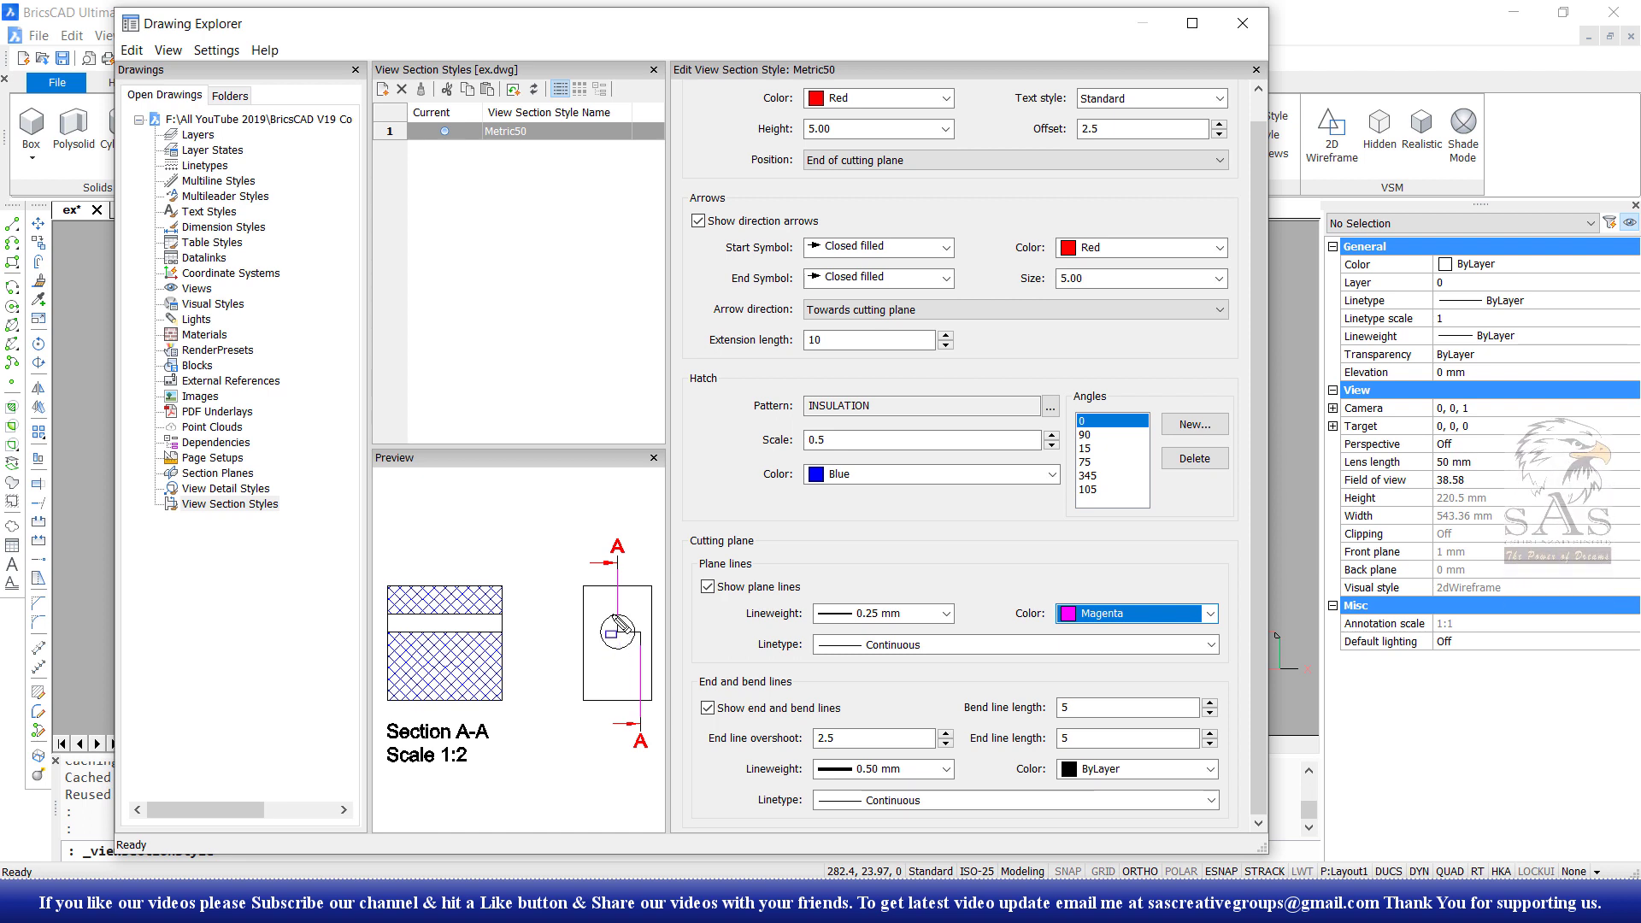
drag(610, 609, 647, 642)
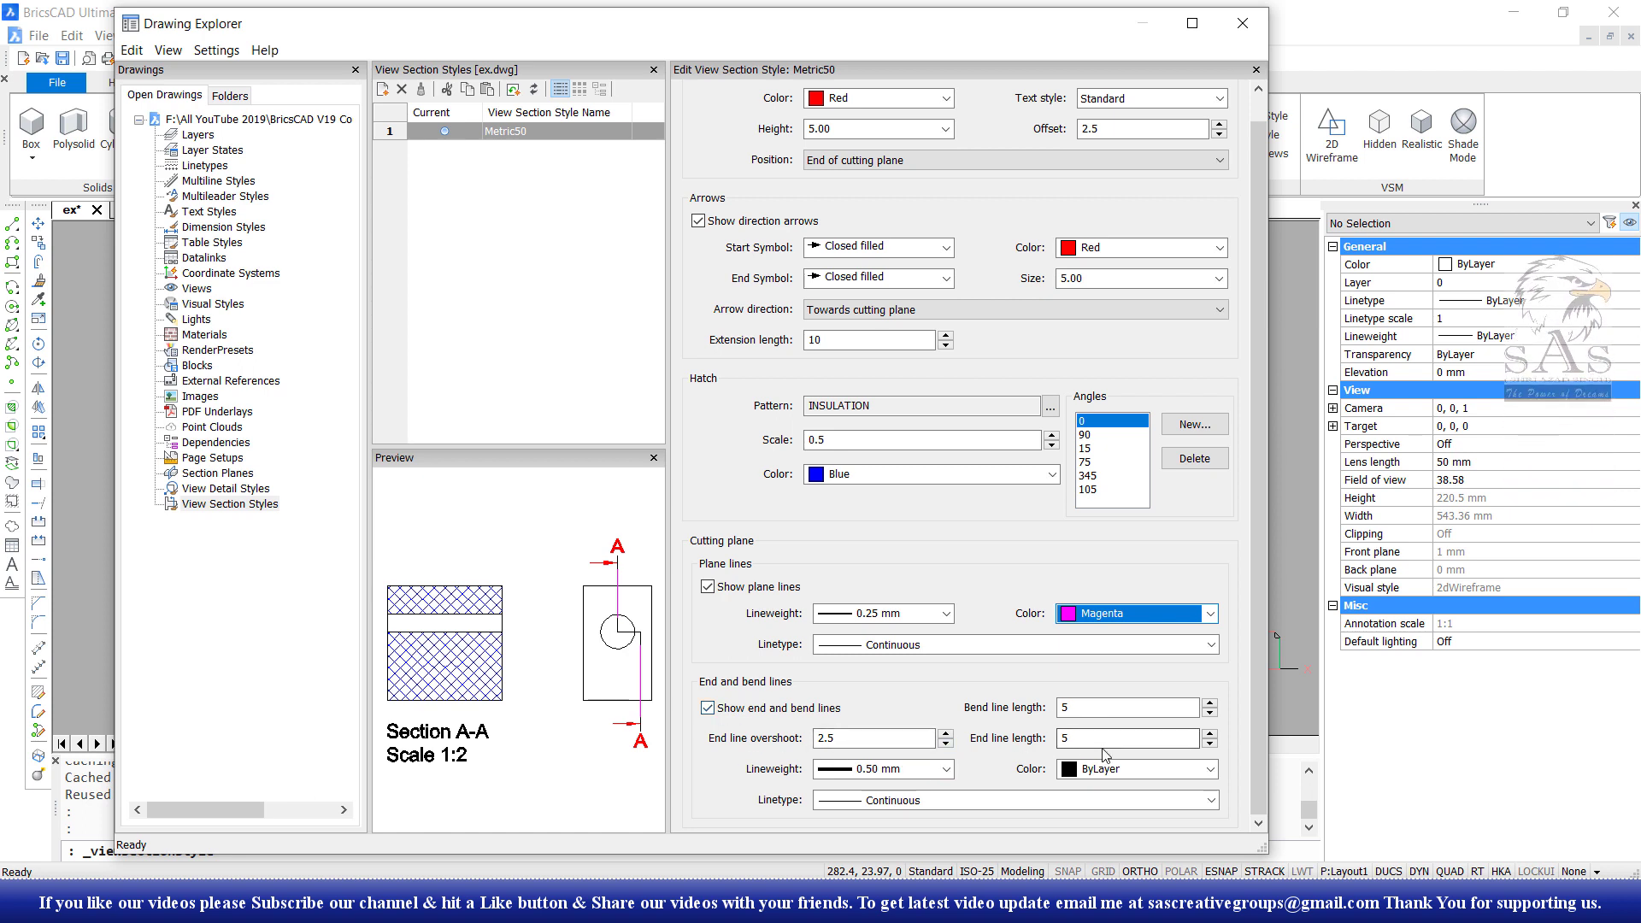
click(1120, 768)
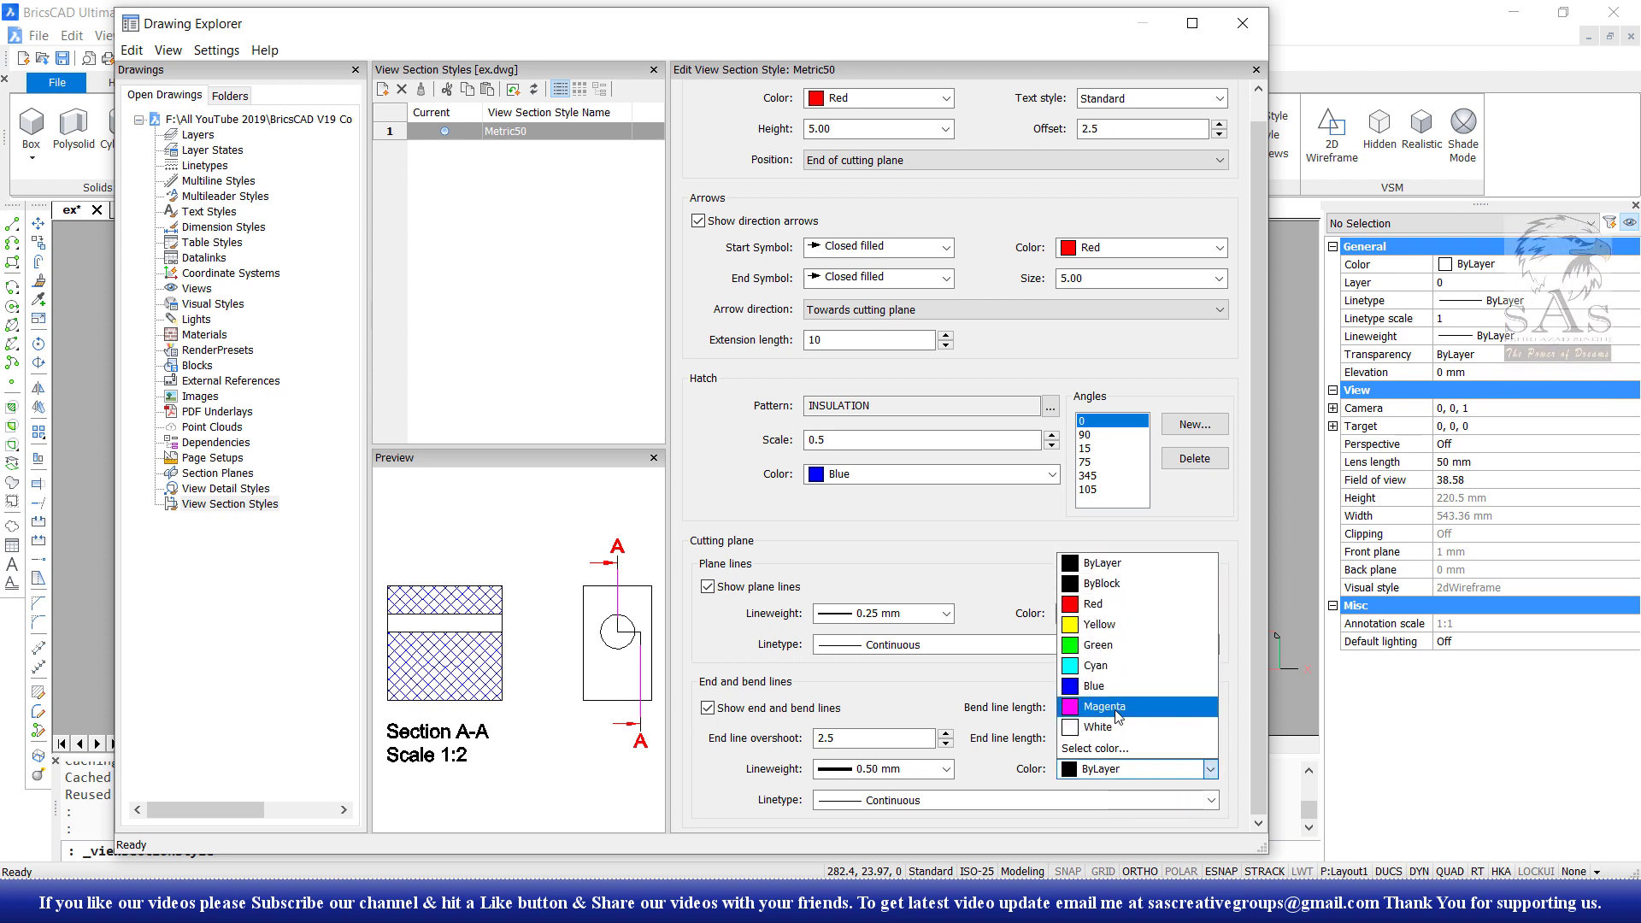
click(1104, 706)
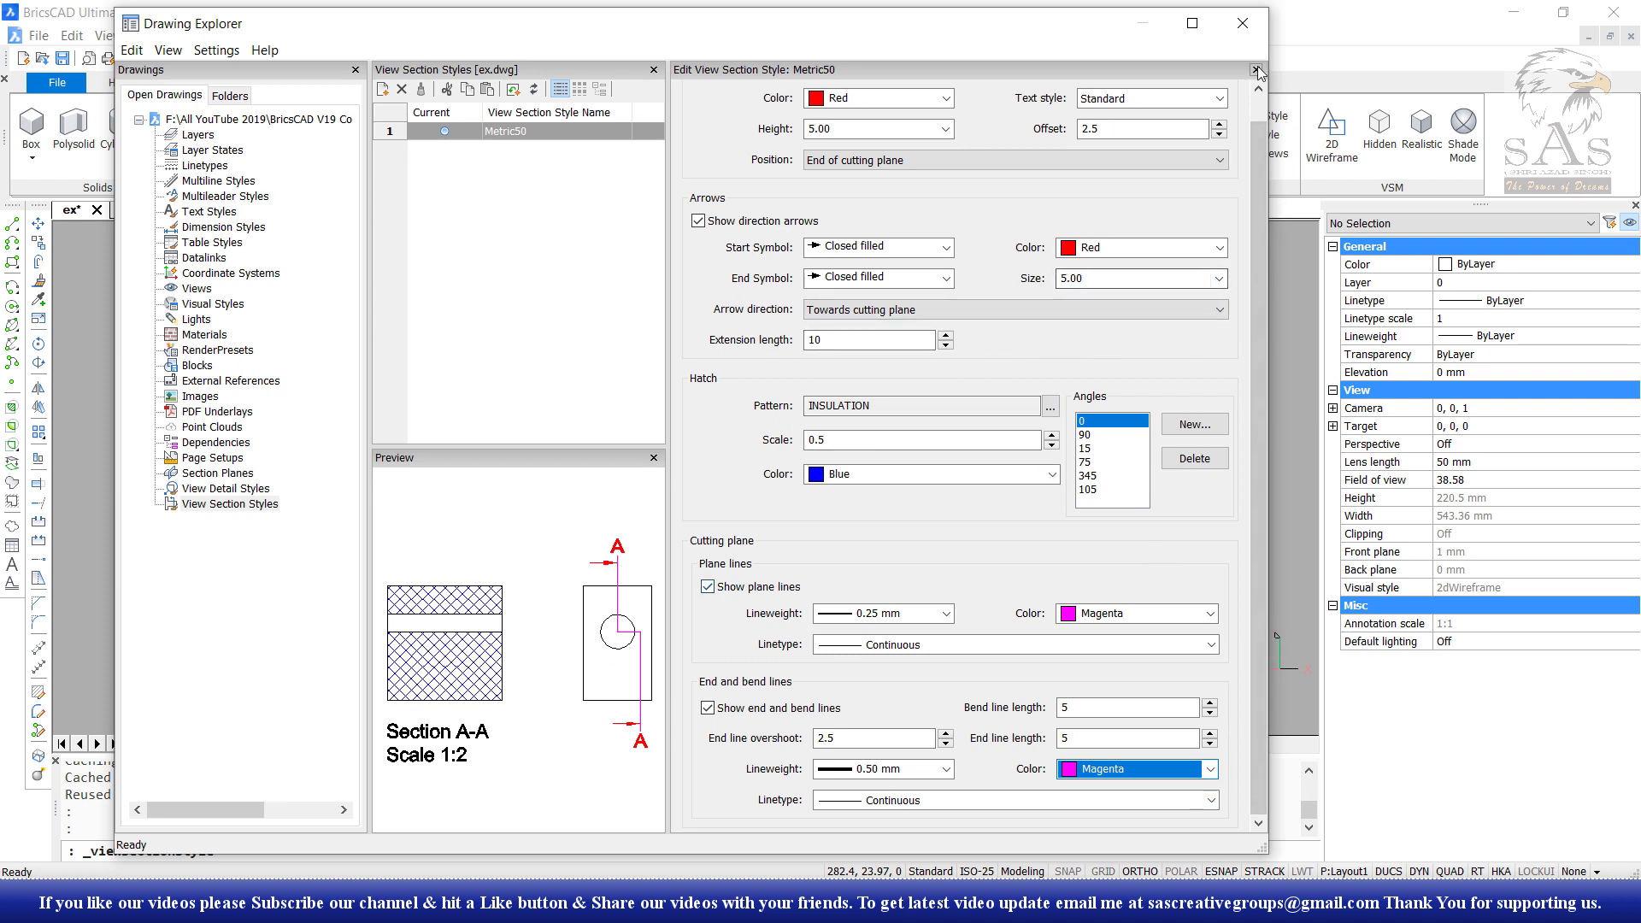
Step: Close the section style editor and return to the layout sheet
click(1246, 32)
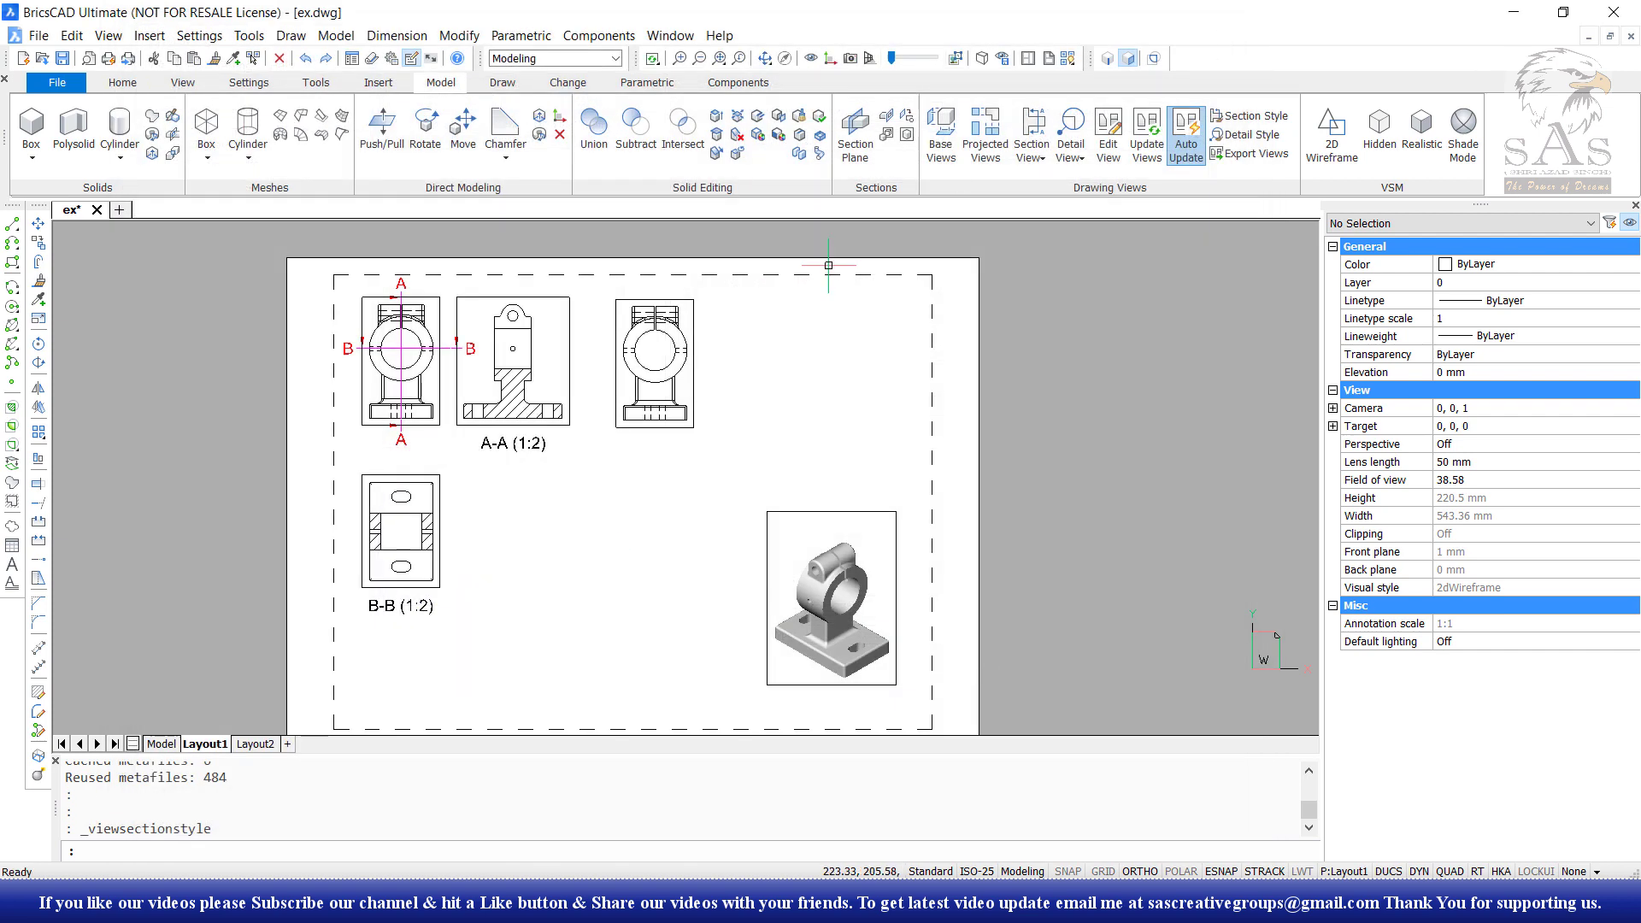
scroll(433, 380, up, 5)
scroll(513, 427, down, 2)
scroll(760, 503, down, 2)
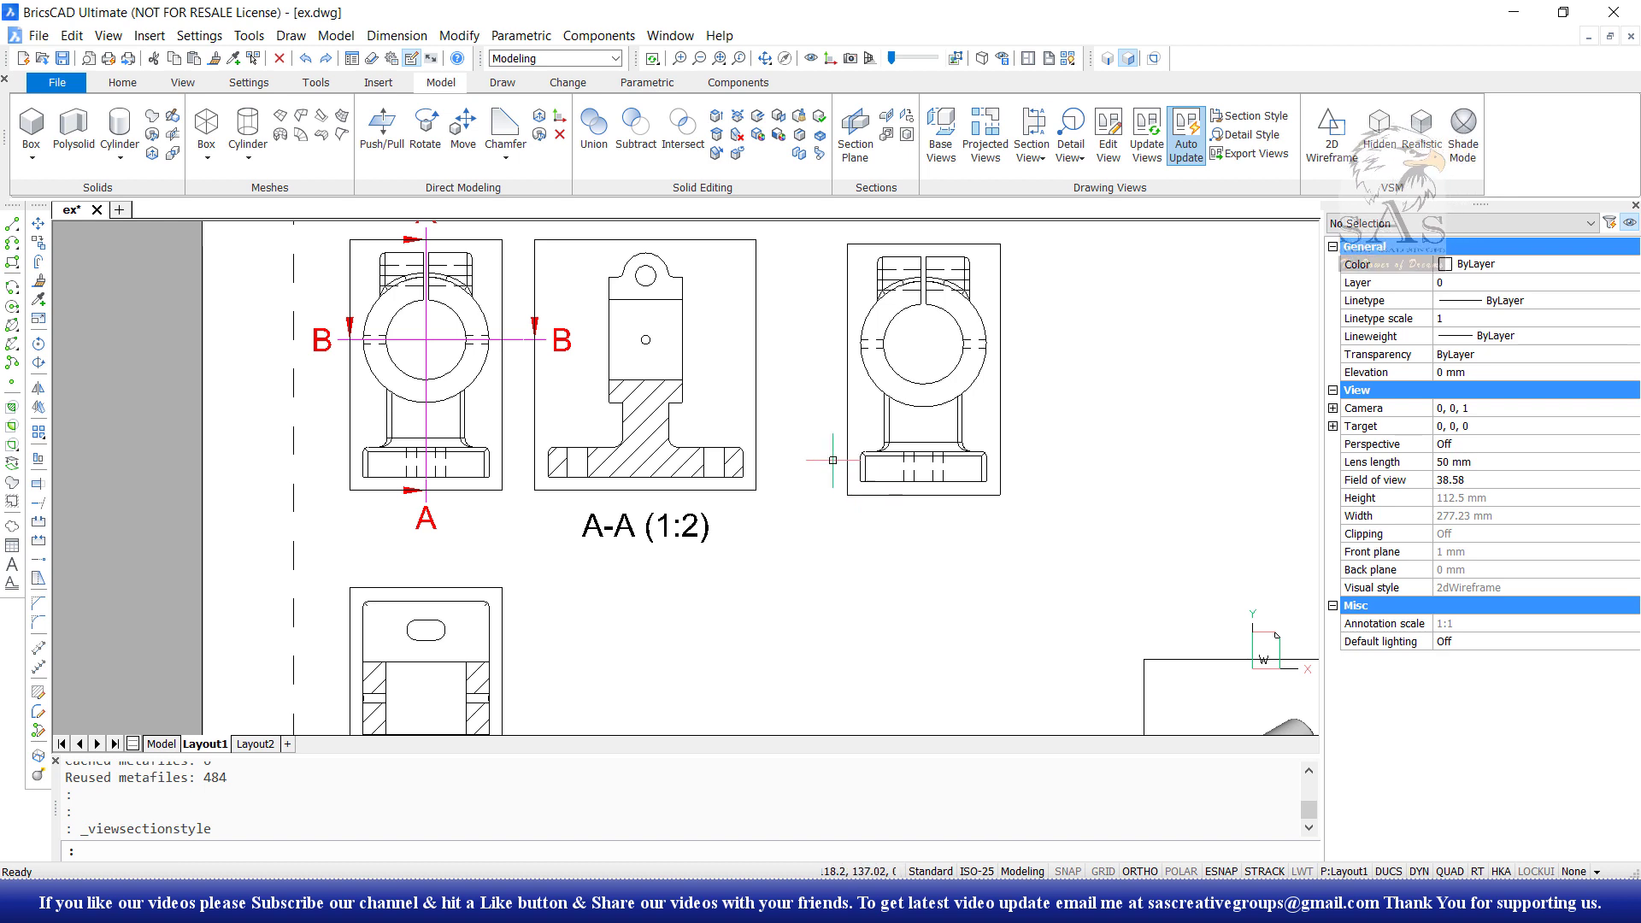
scroll(818, 463, down, 2)
Step: Delete the old A-A and B-B section views from the layout
click(749, 556)
click(674, 408)
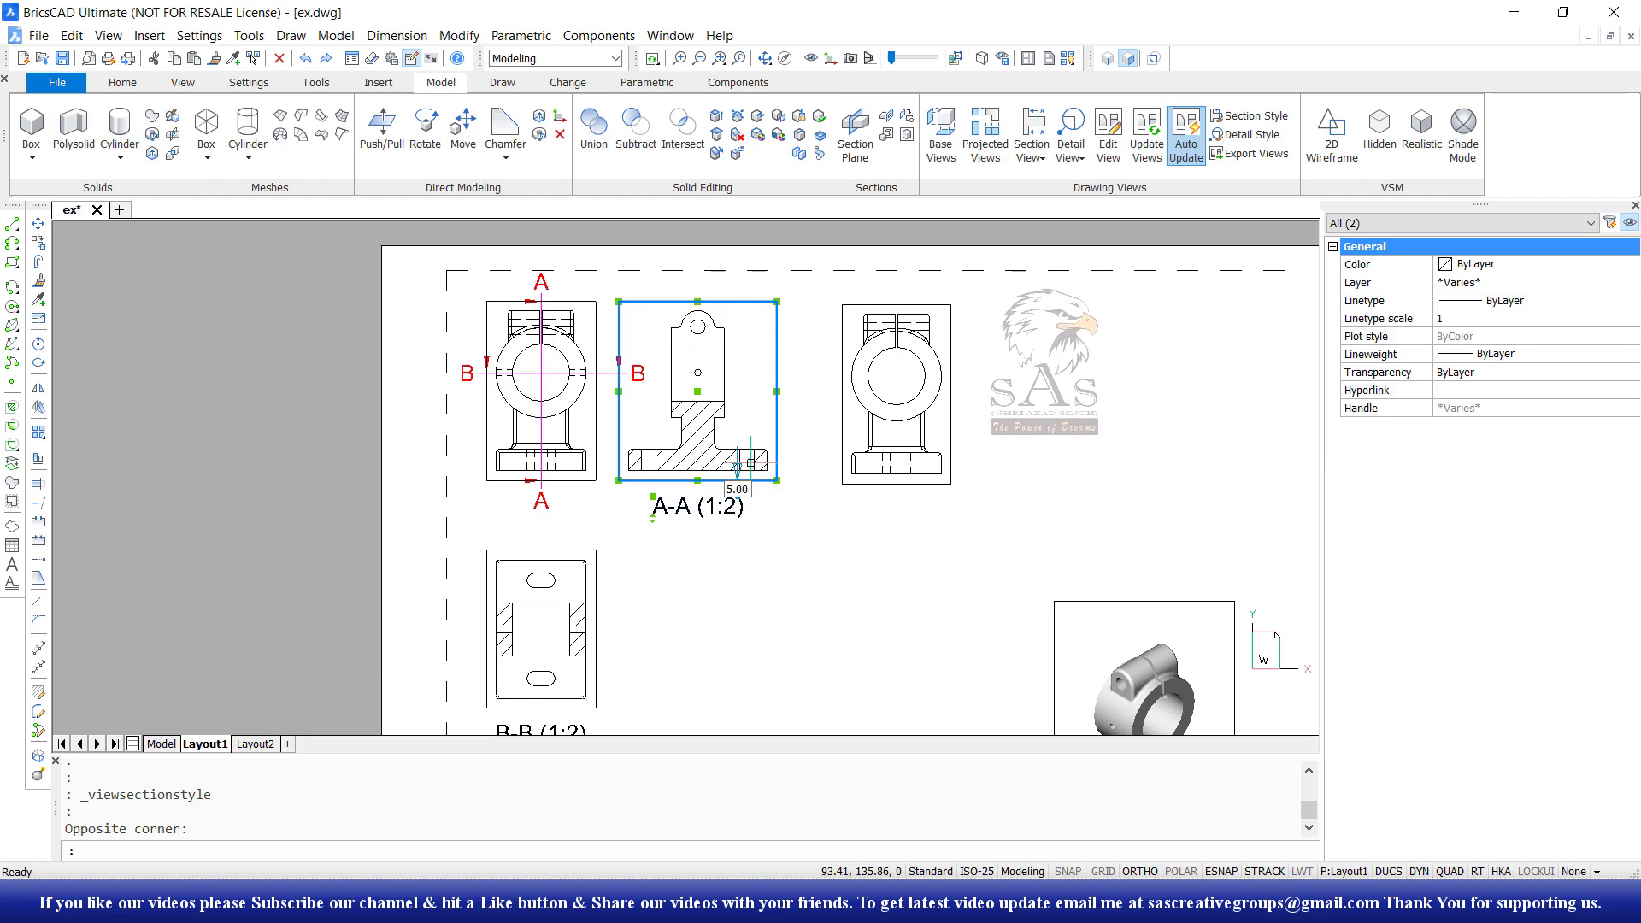
key(Delete)
click(539, 628)
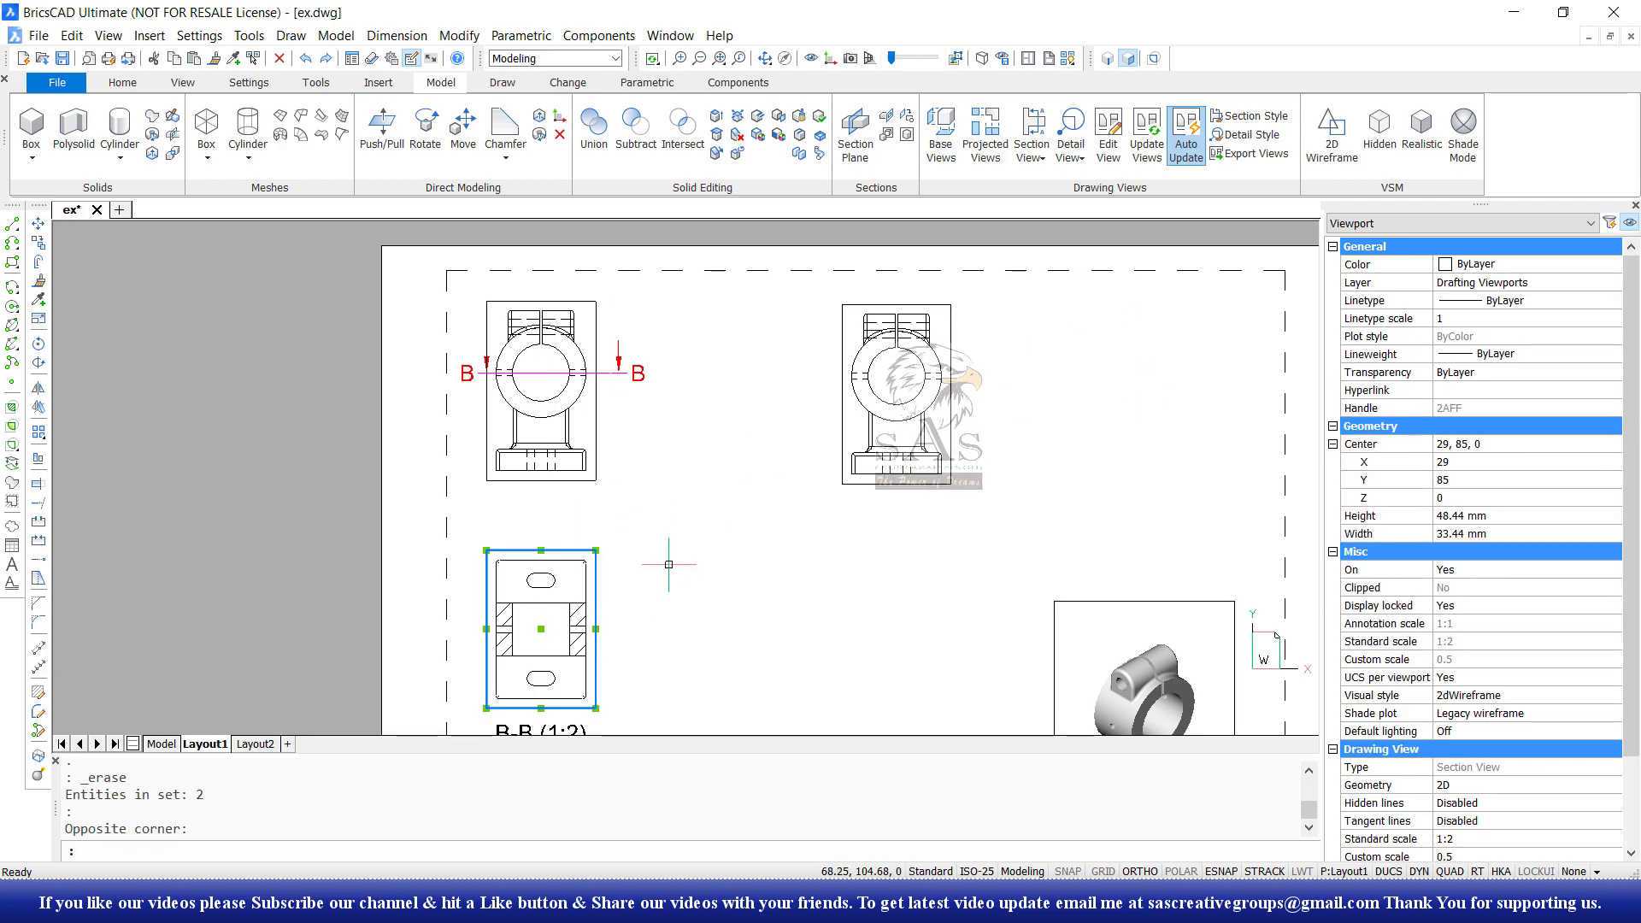
key(Delete)
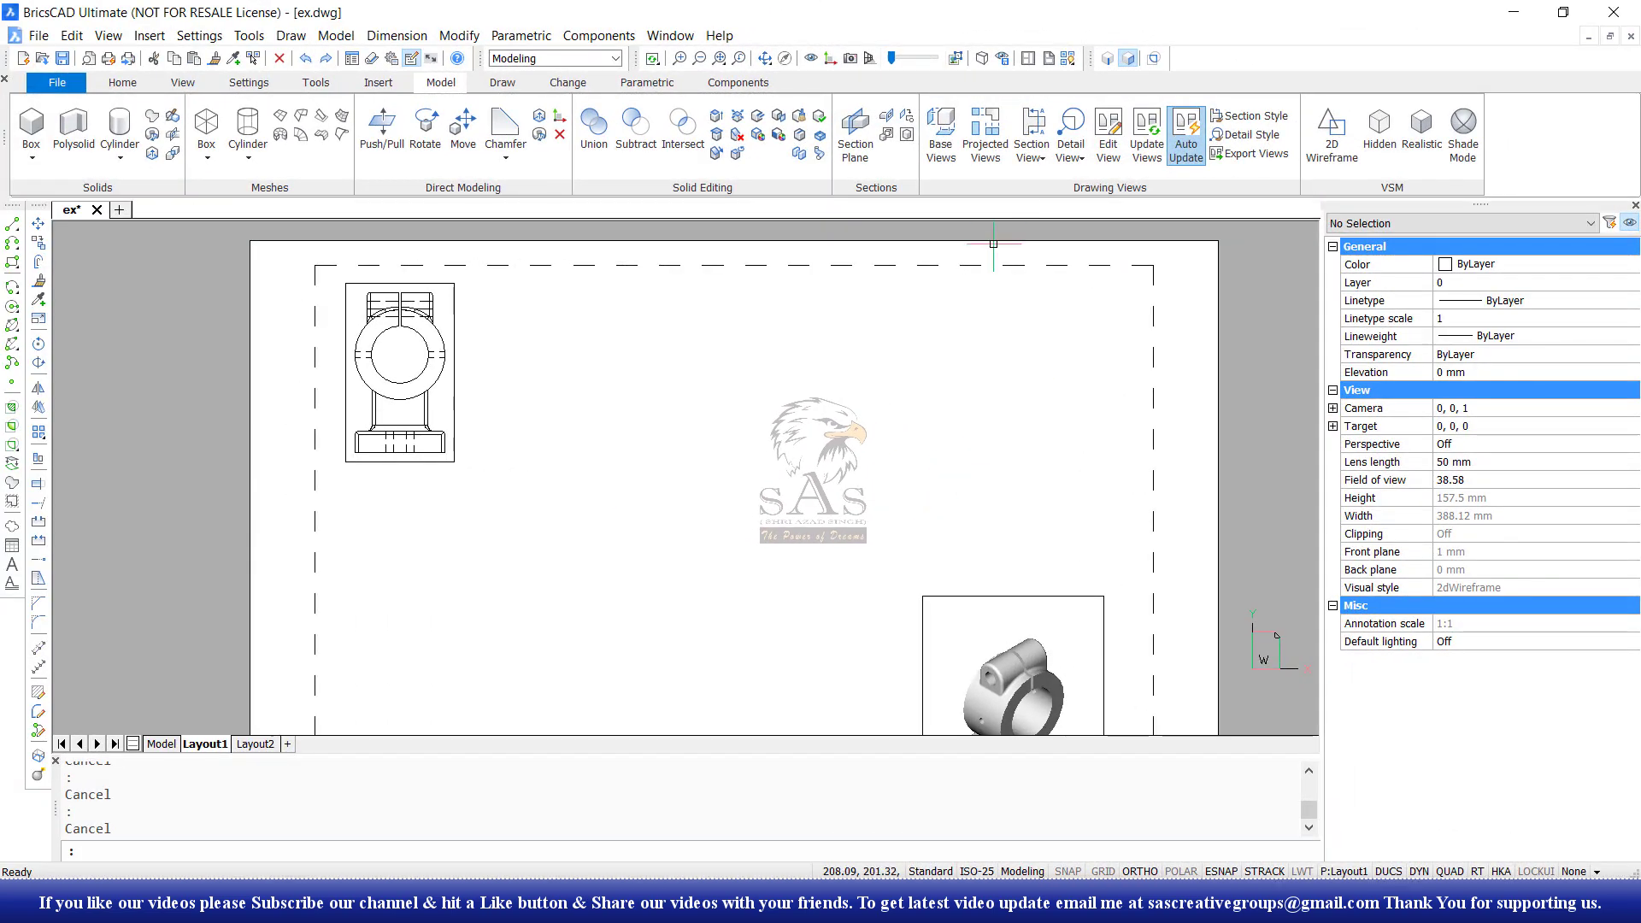
Step: Create full section A-A through the front view's top and bottom midpoints, placed to its right
click(1038, 161)
click(1065, 191)
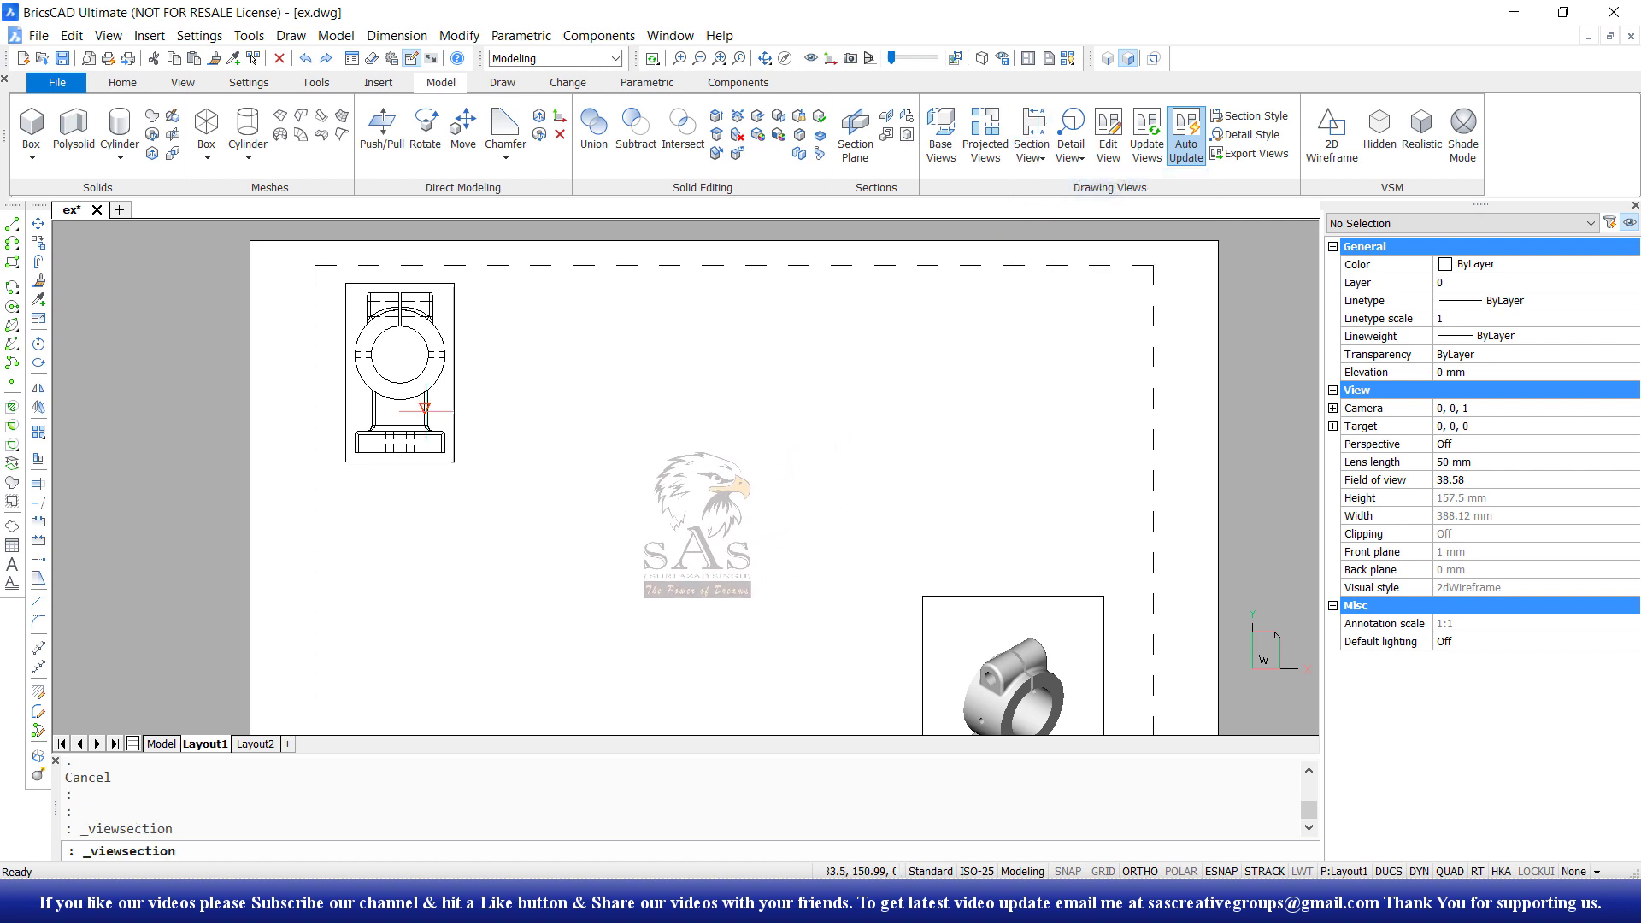
scroll(423, 386, up, 4)
click(423, 386)
scroll(504, 512, down, 2)
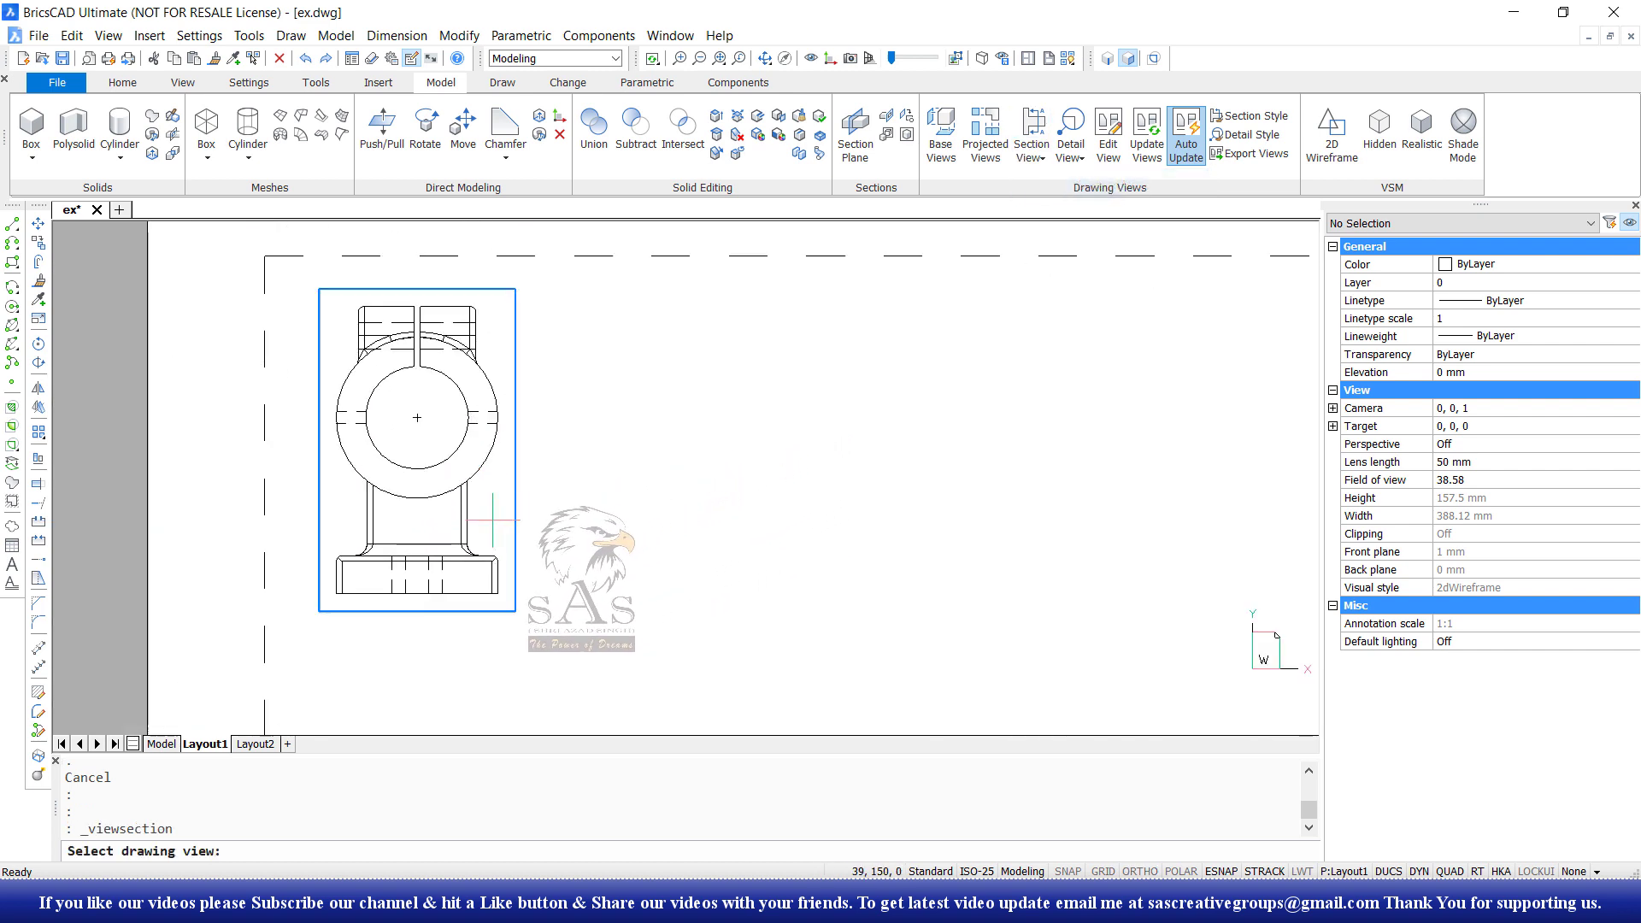
click(417, 288)
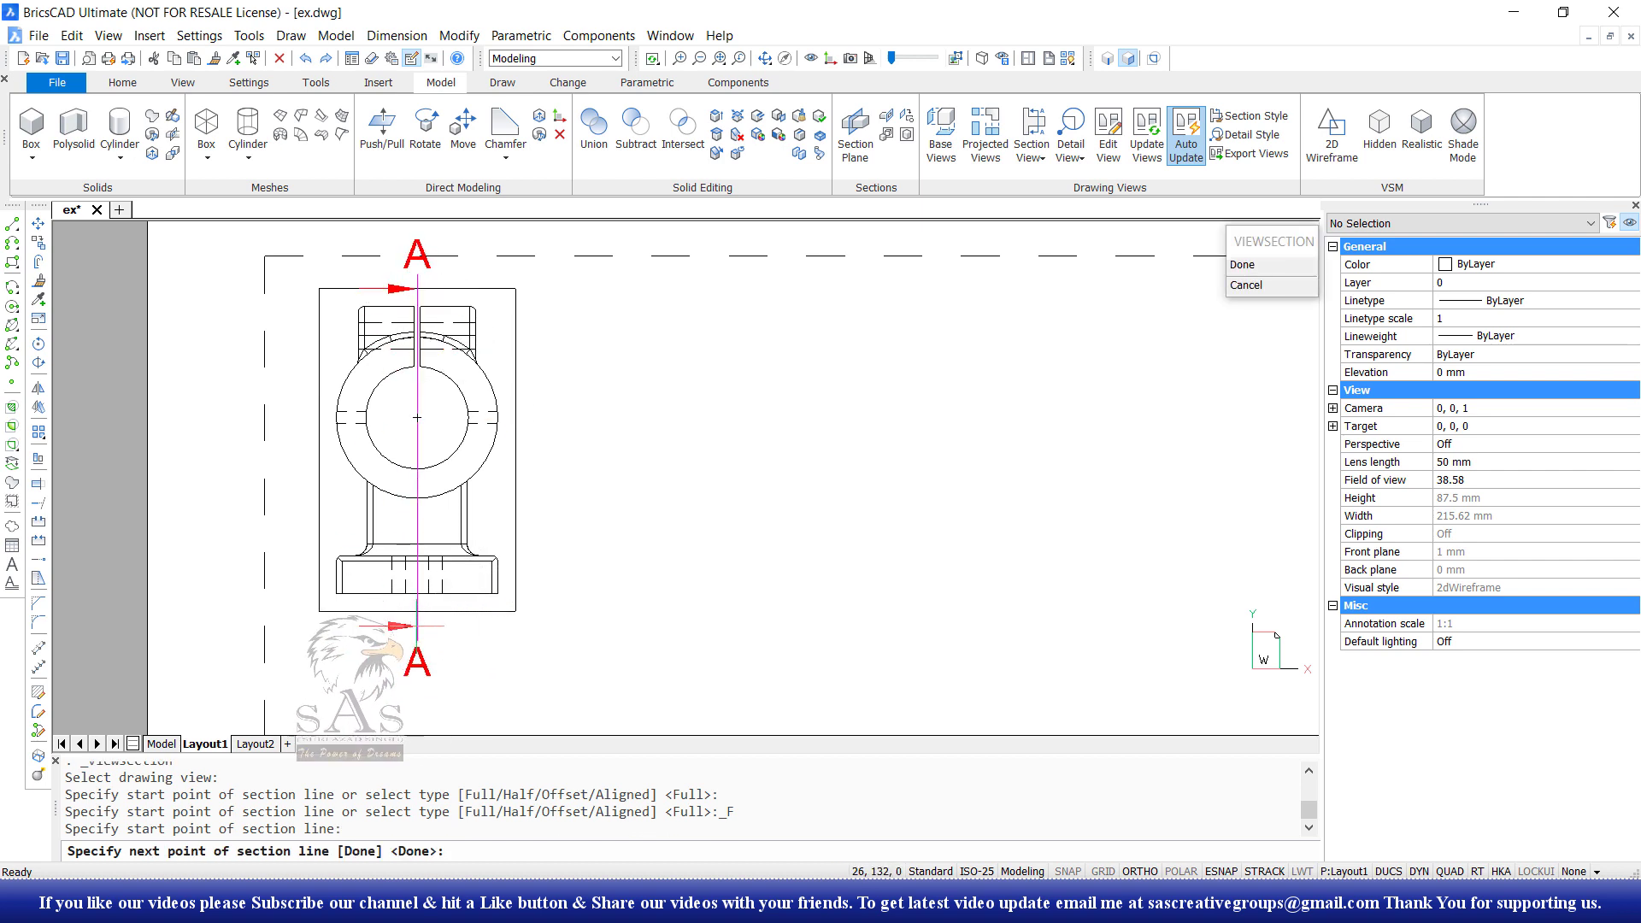
click(417, 610)
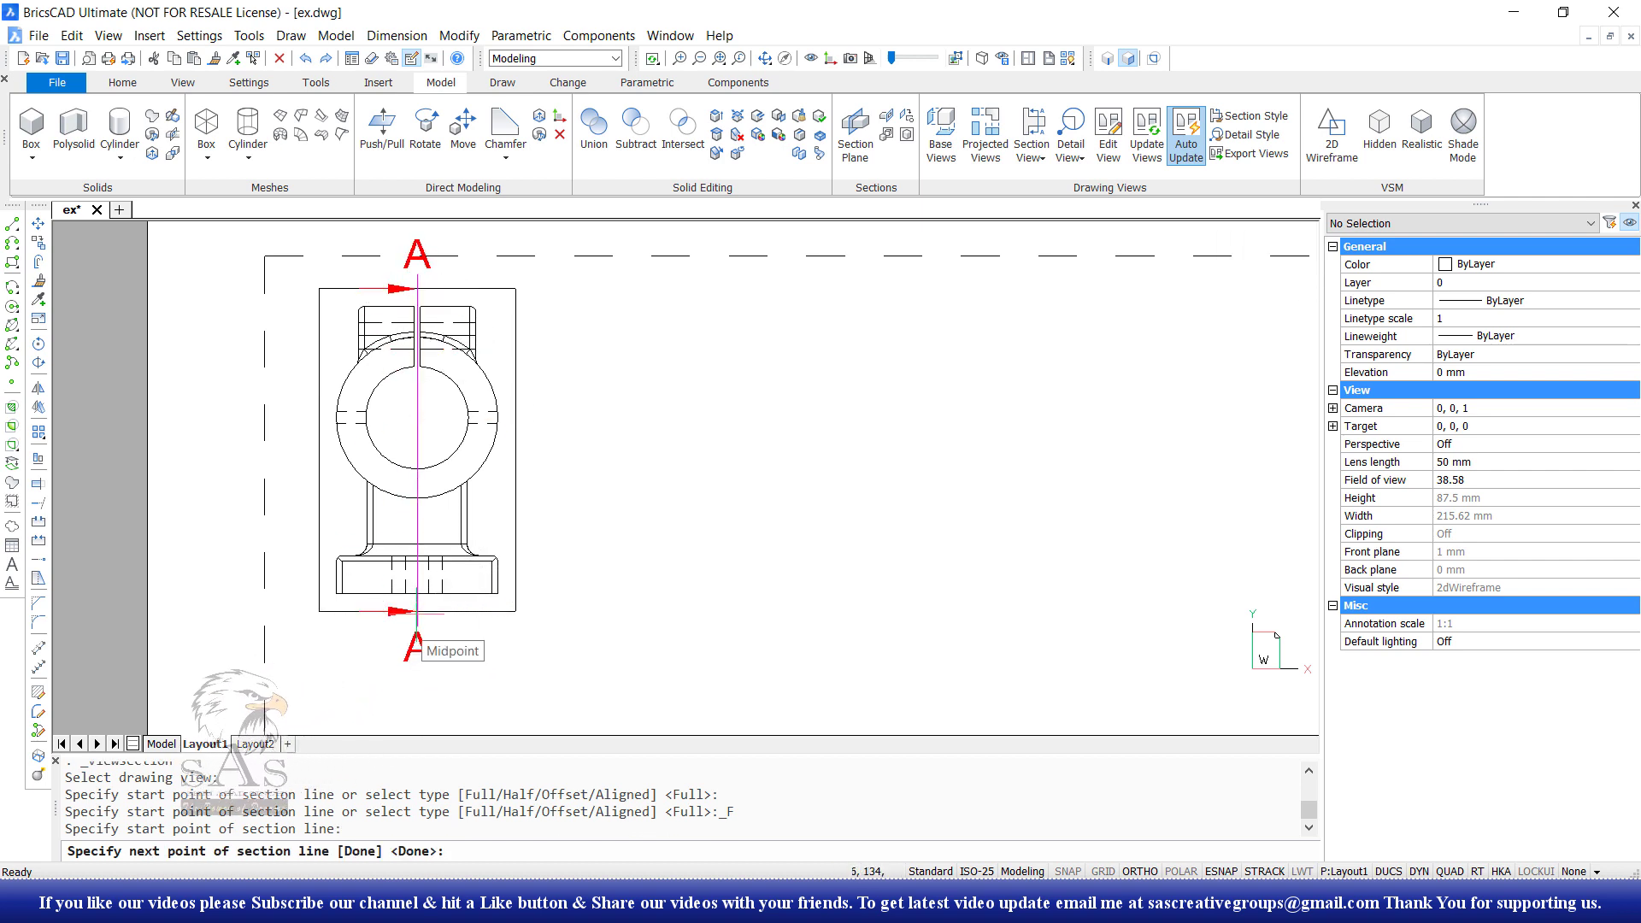
click(733, 496)
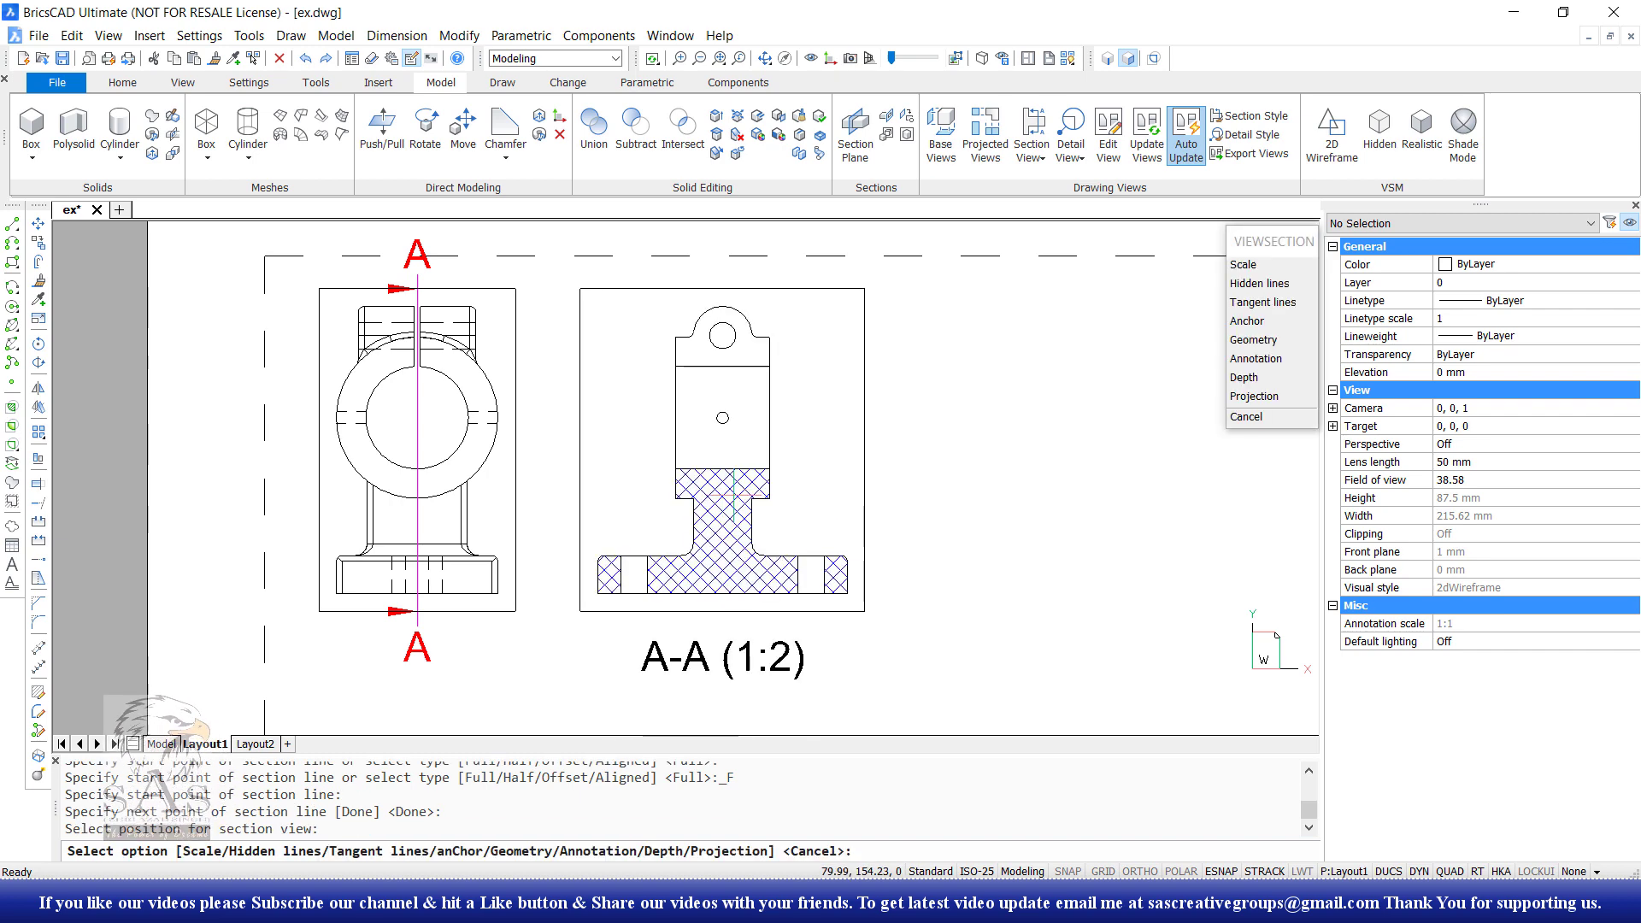
scroll(821, 511, down, 1)
scroll(769, 521, up, 2)
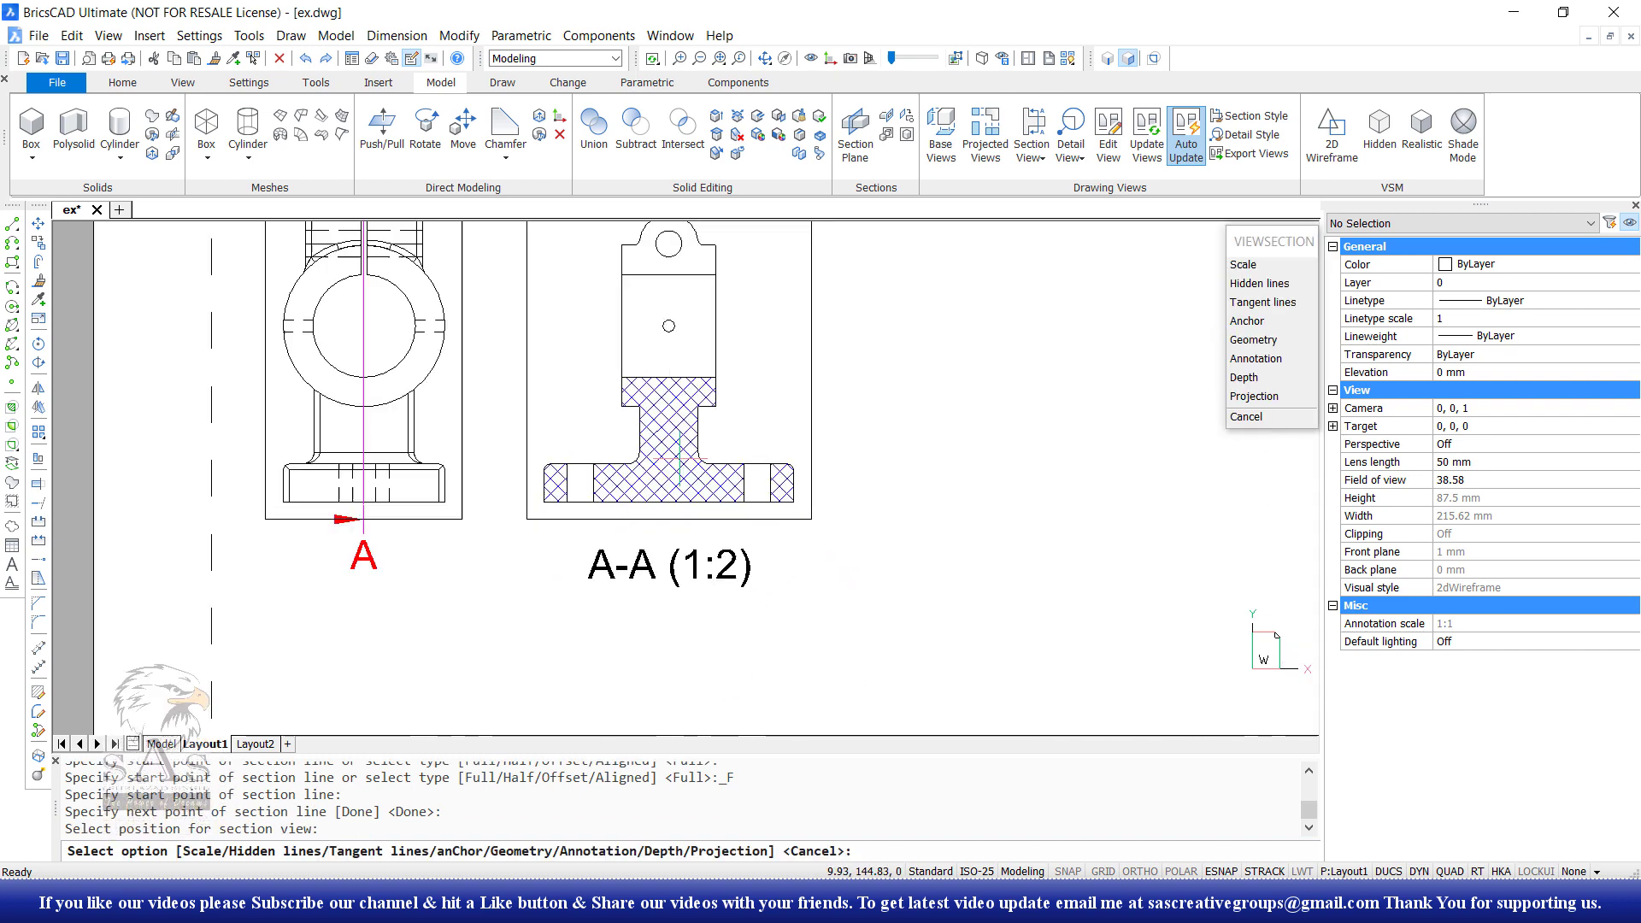
scroll(683, 534, down, 2)
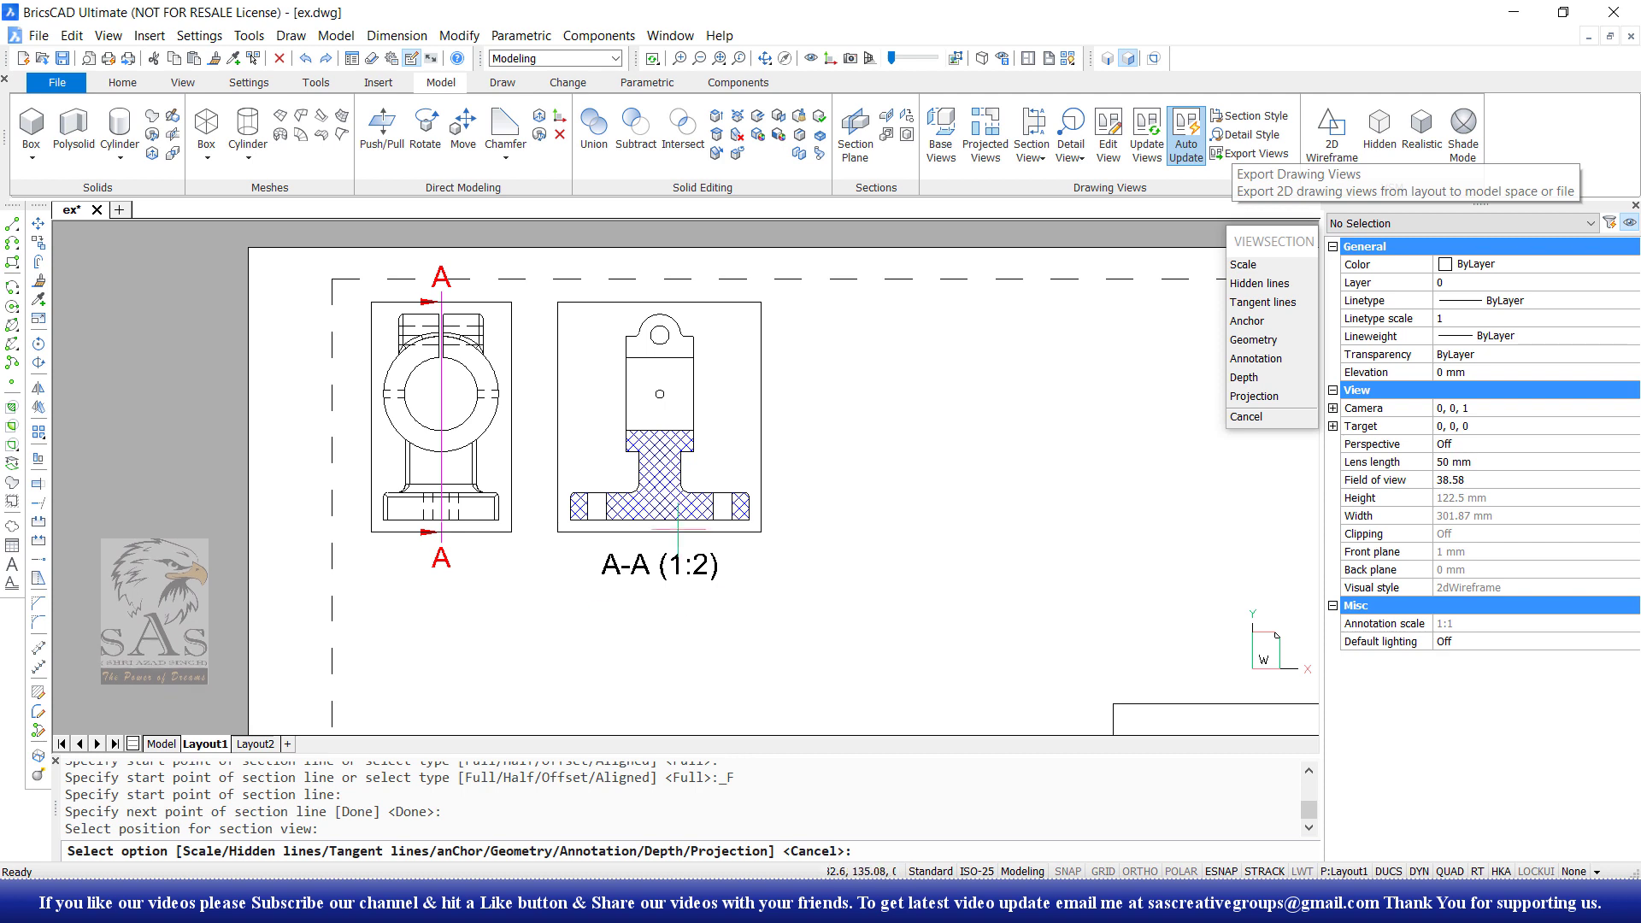
key(Return)
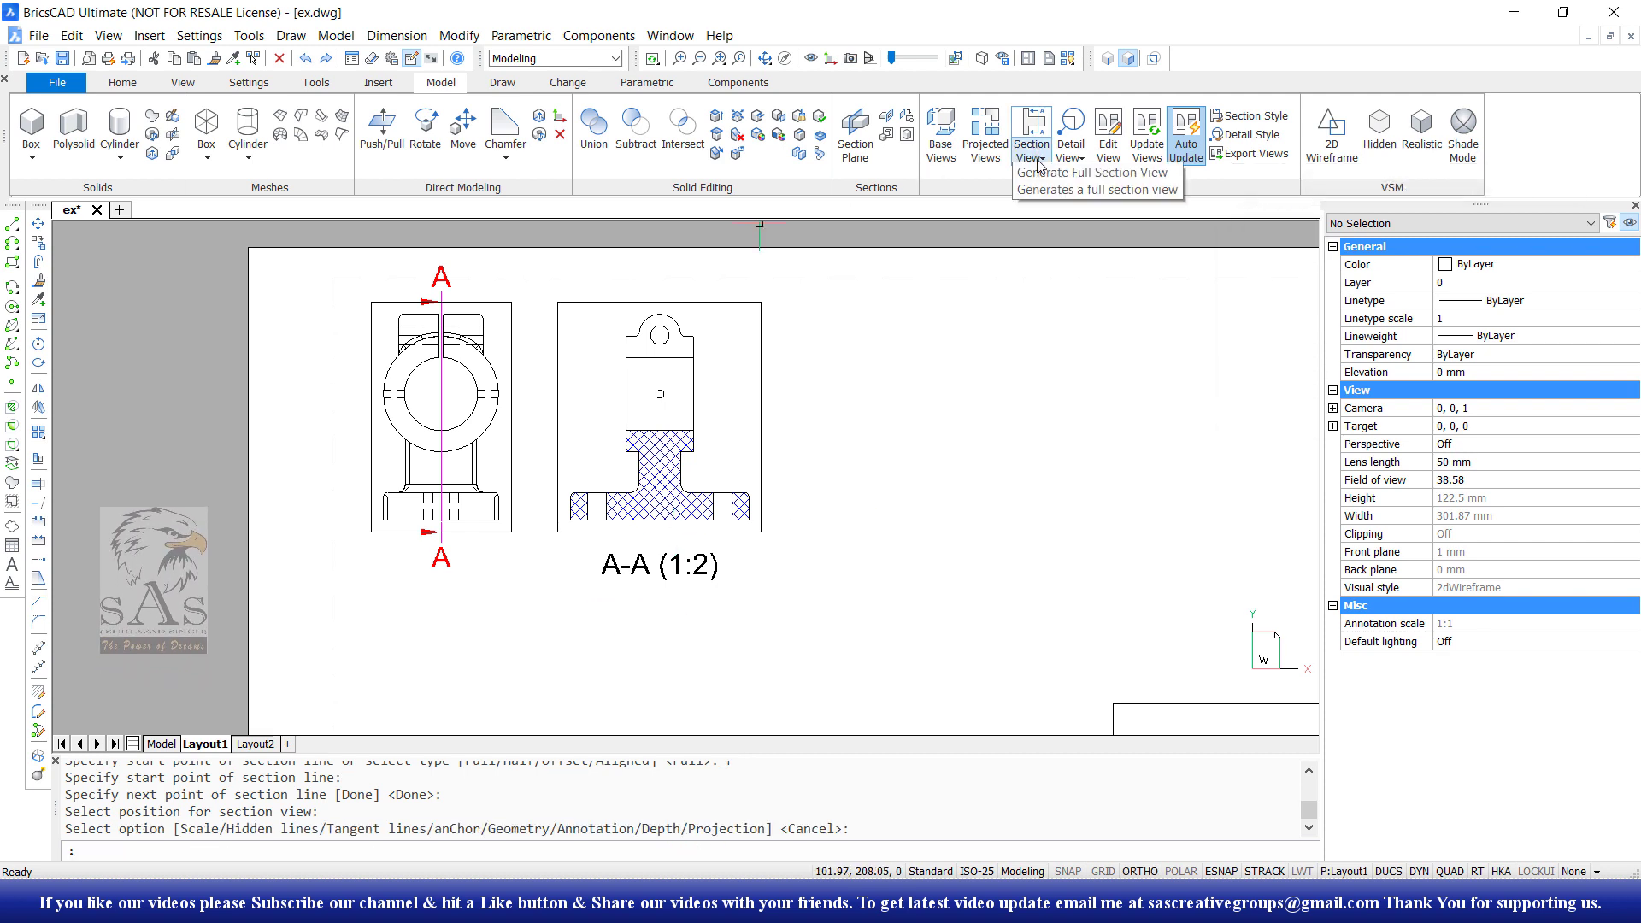
Step: Start a full section of the front view with a horizontal cut from left to right
click(1040, 162)
click(1097, 194)
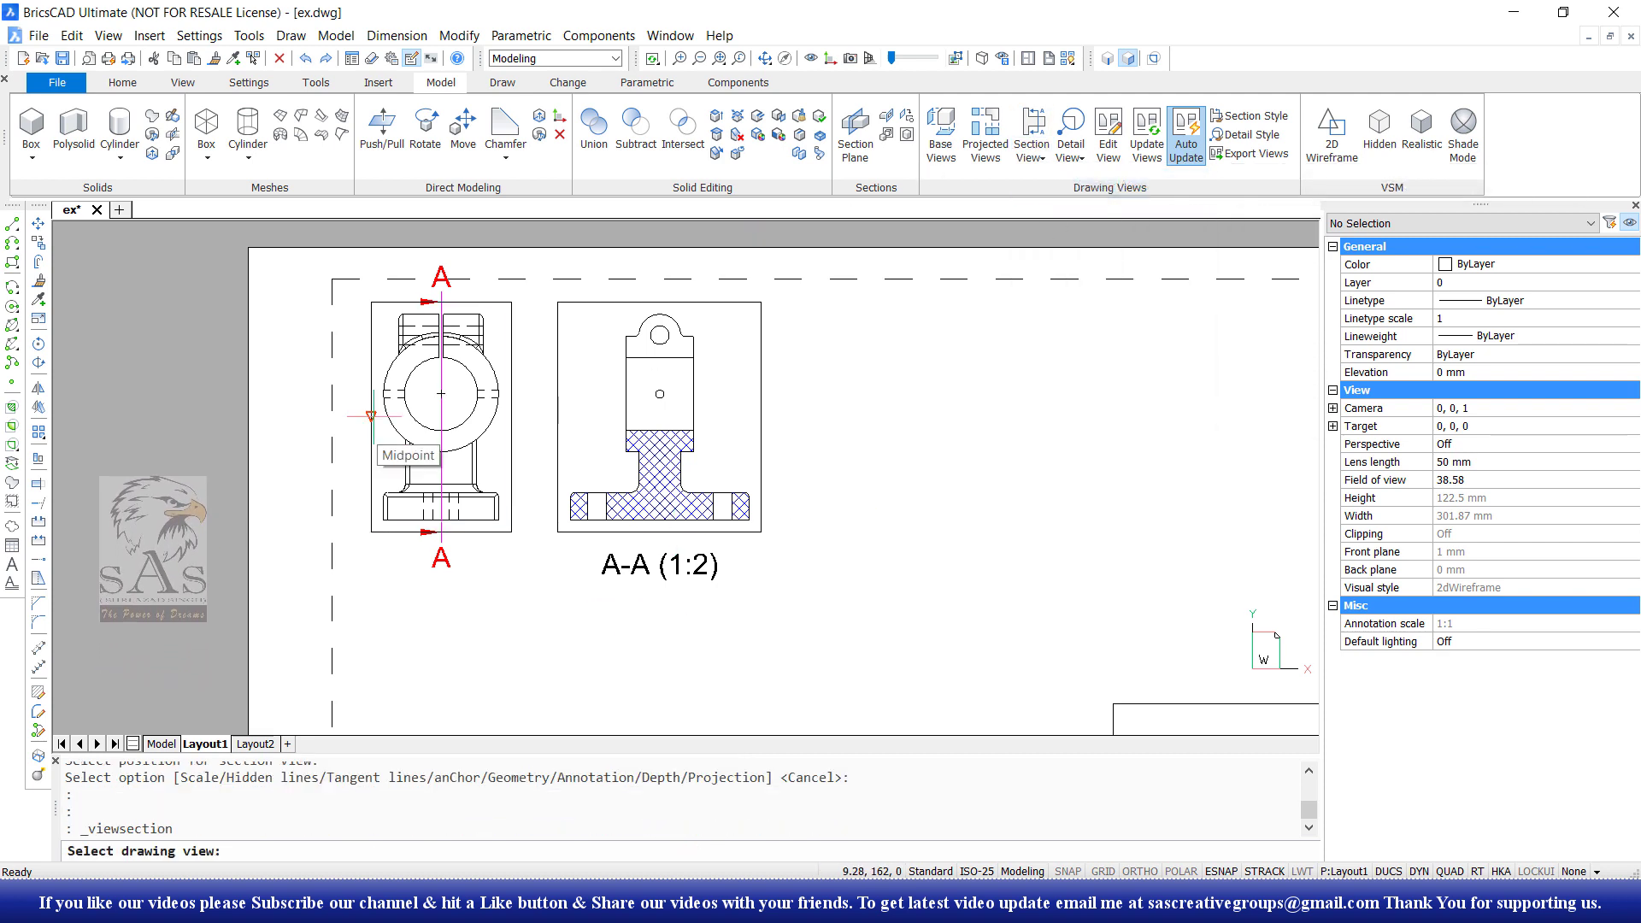
click(382, 475)
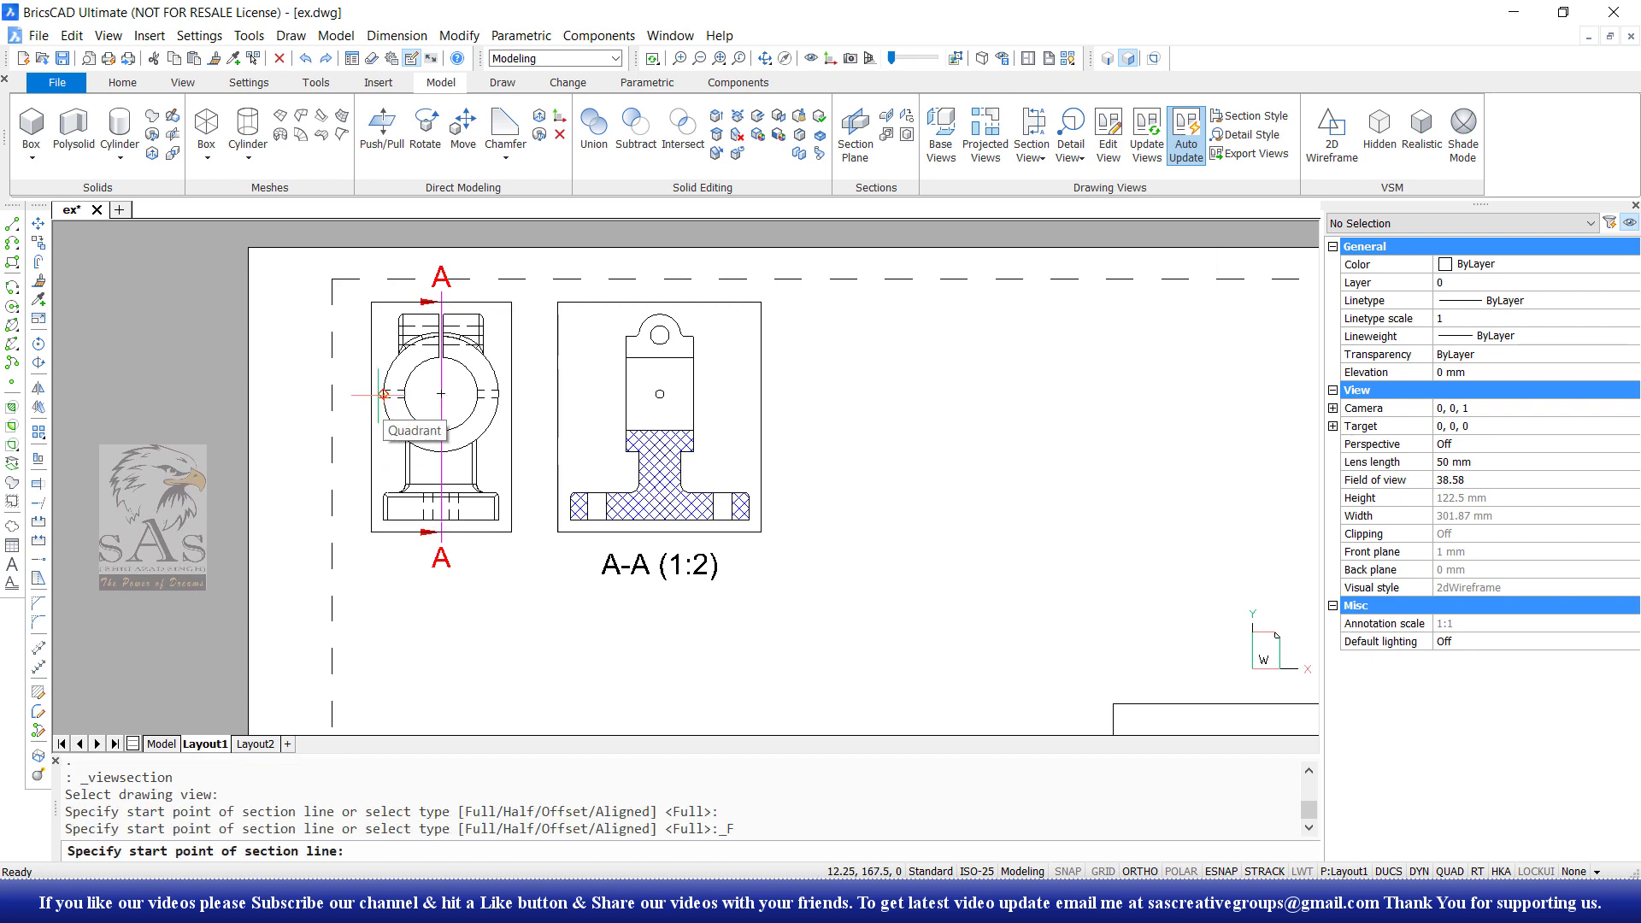
scroll(370, 398, up, 1)
scroll(374, 391, up, 1)
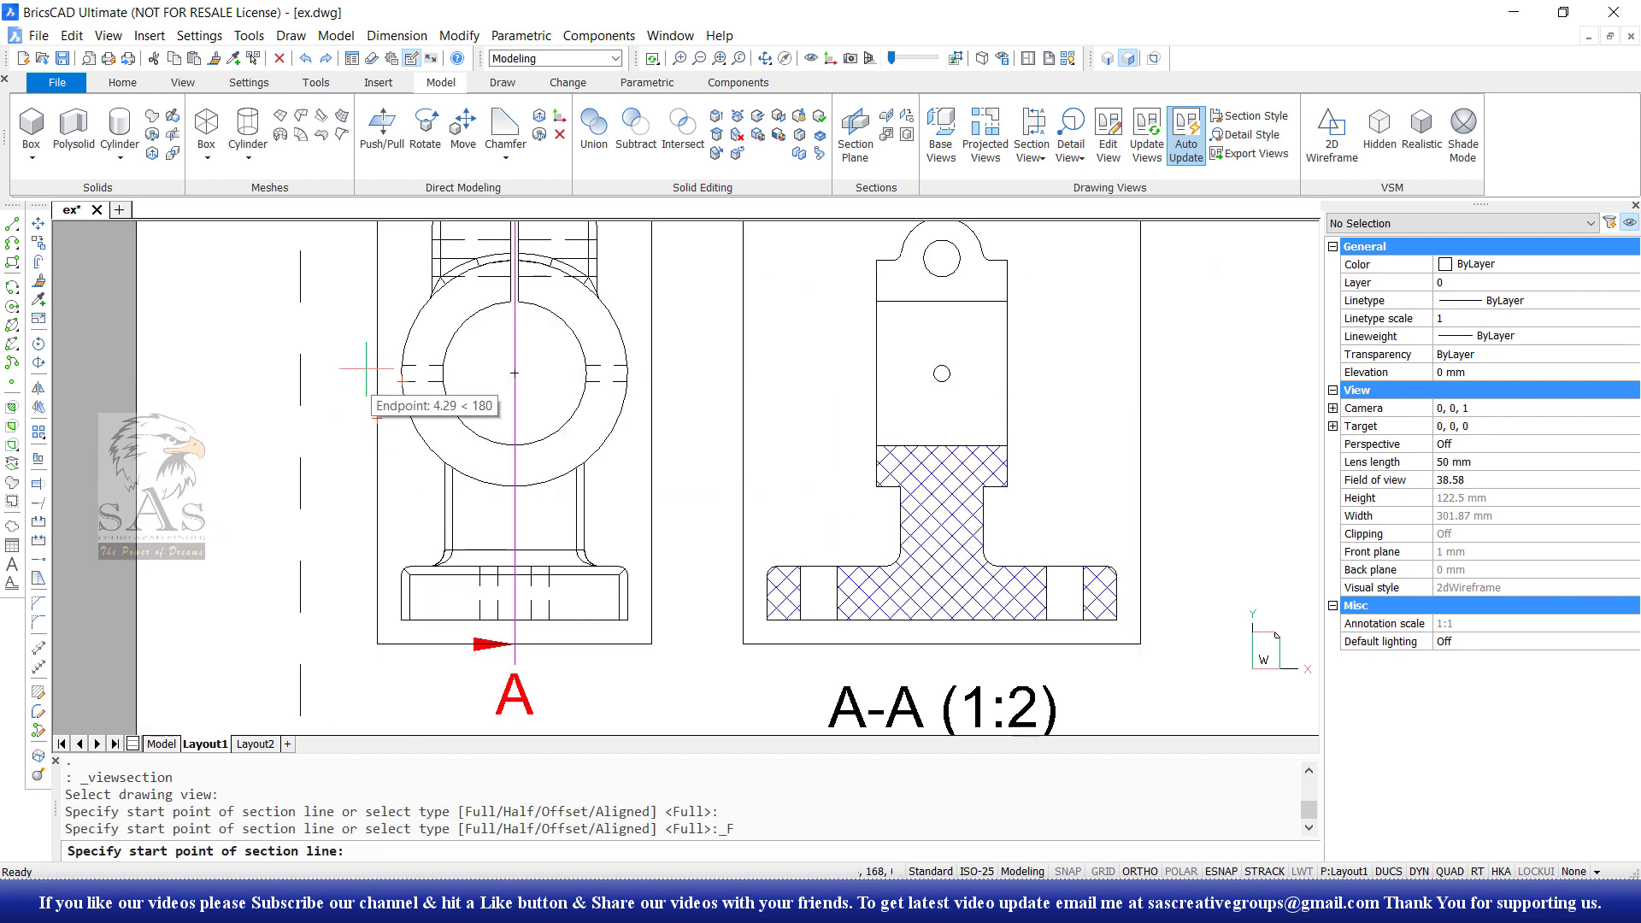
click(377, 381)
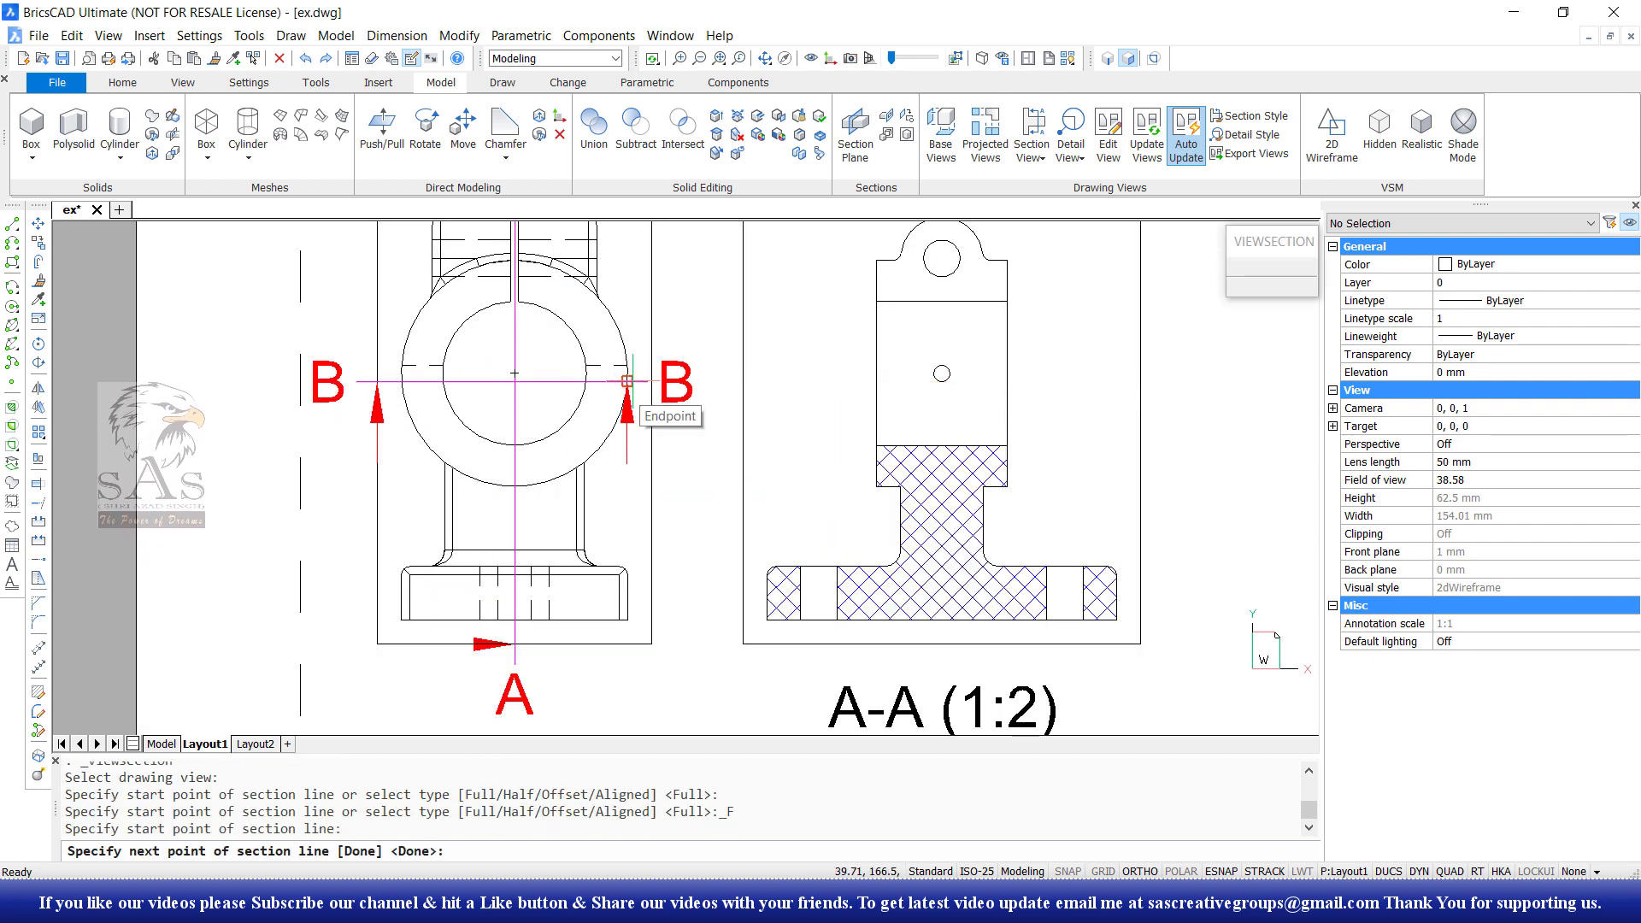
scroll(651, 385, up, 2)
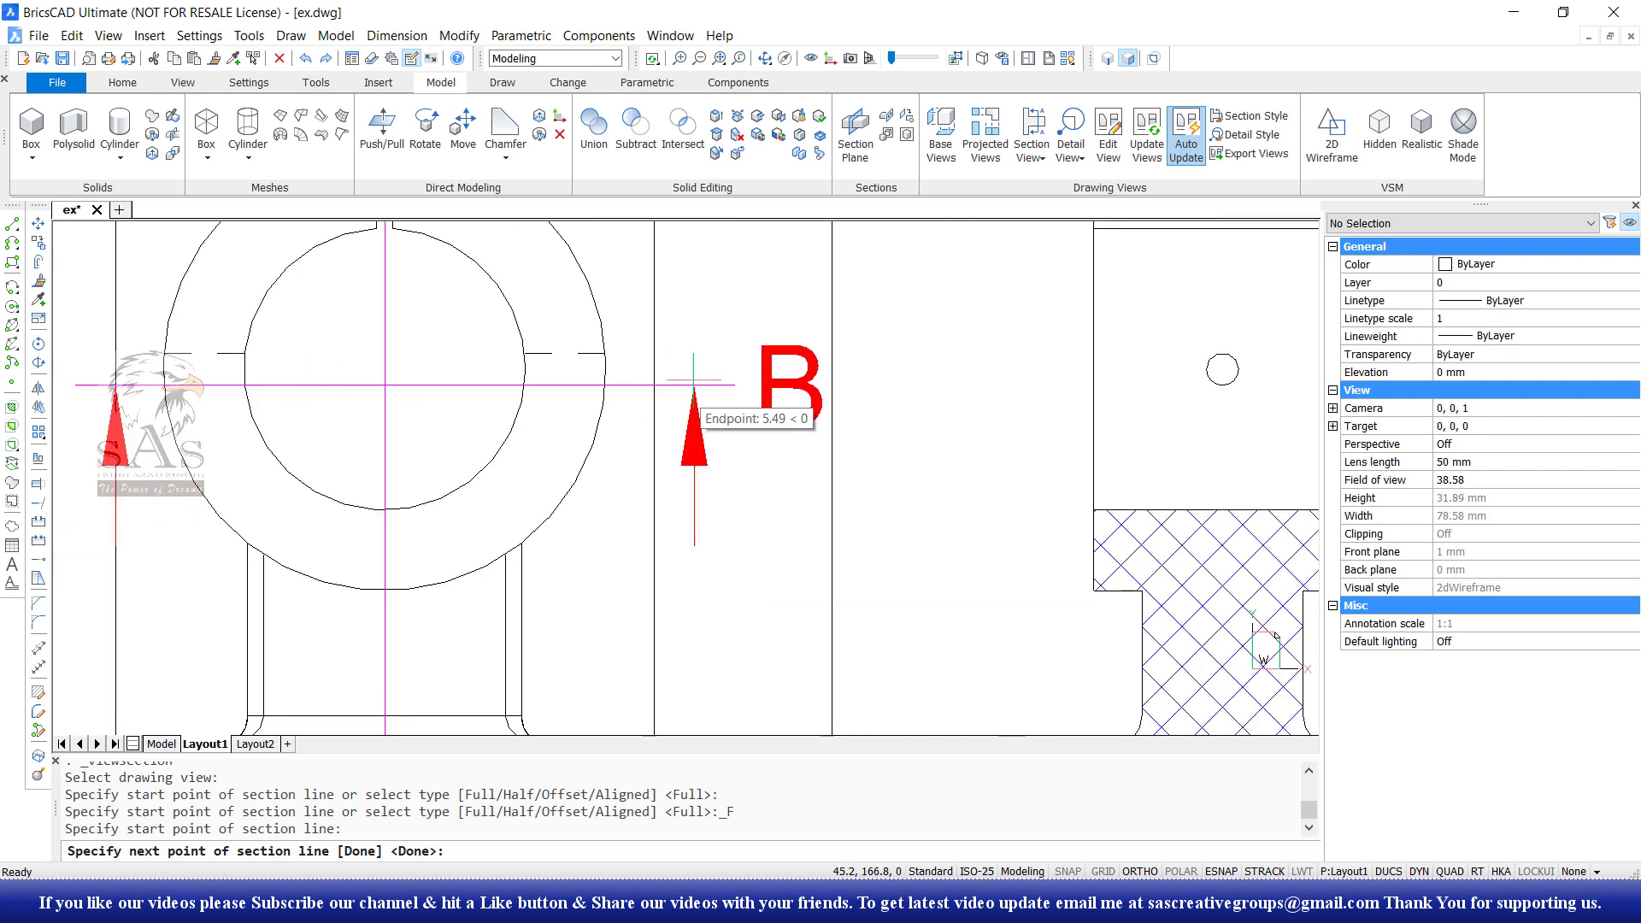
click(731, 367)
Step: Place section B-B below the front view and accept the defaults
scroll(971, 526, down, 3)
scroll(915, 605, up, 1)
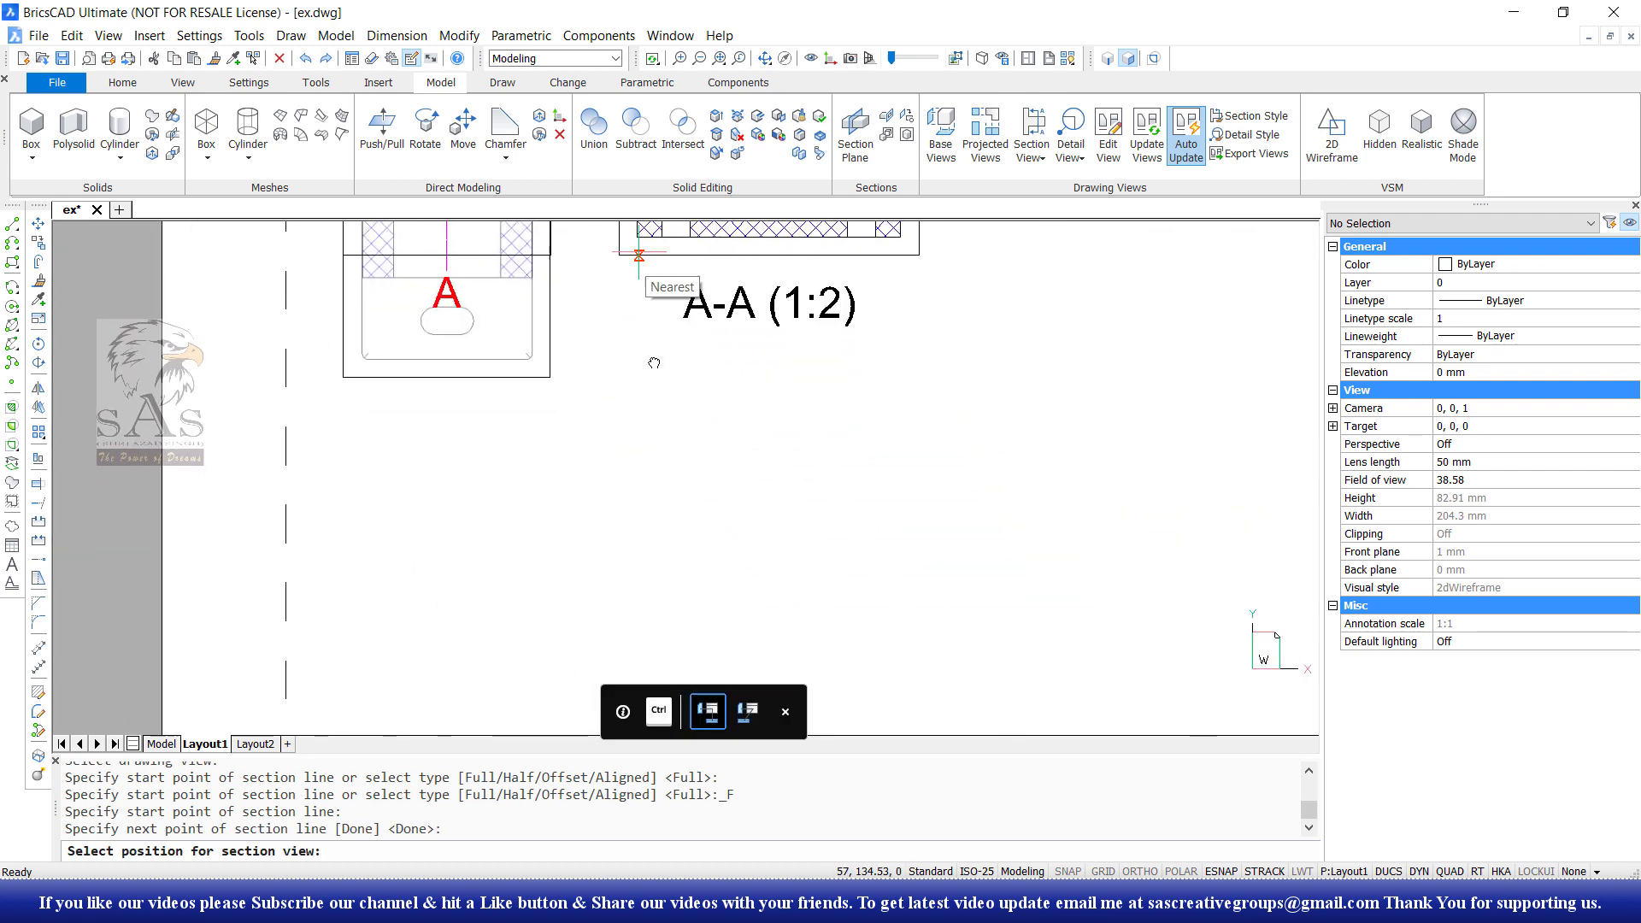
scroll(635, 511, down, 4)
click(634, 511)
scroll(667, 510, up, 1)
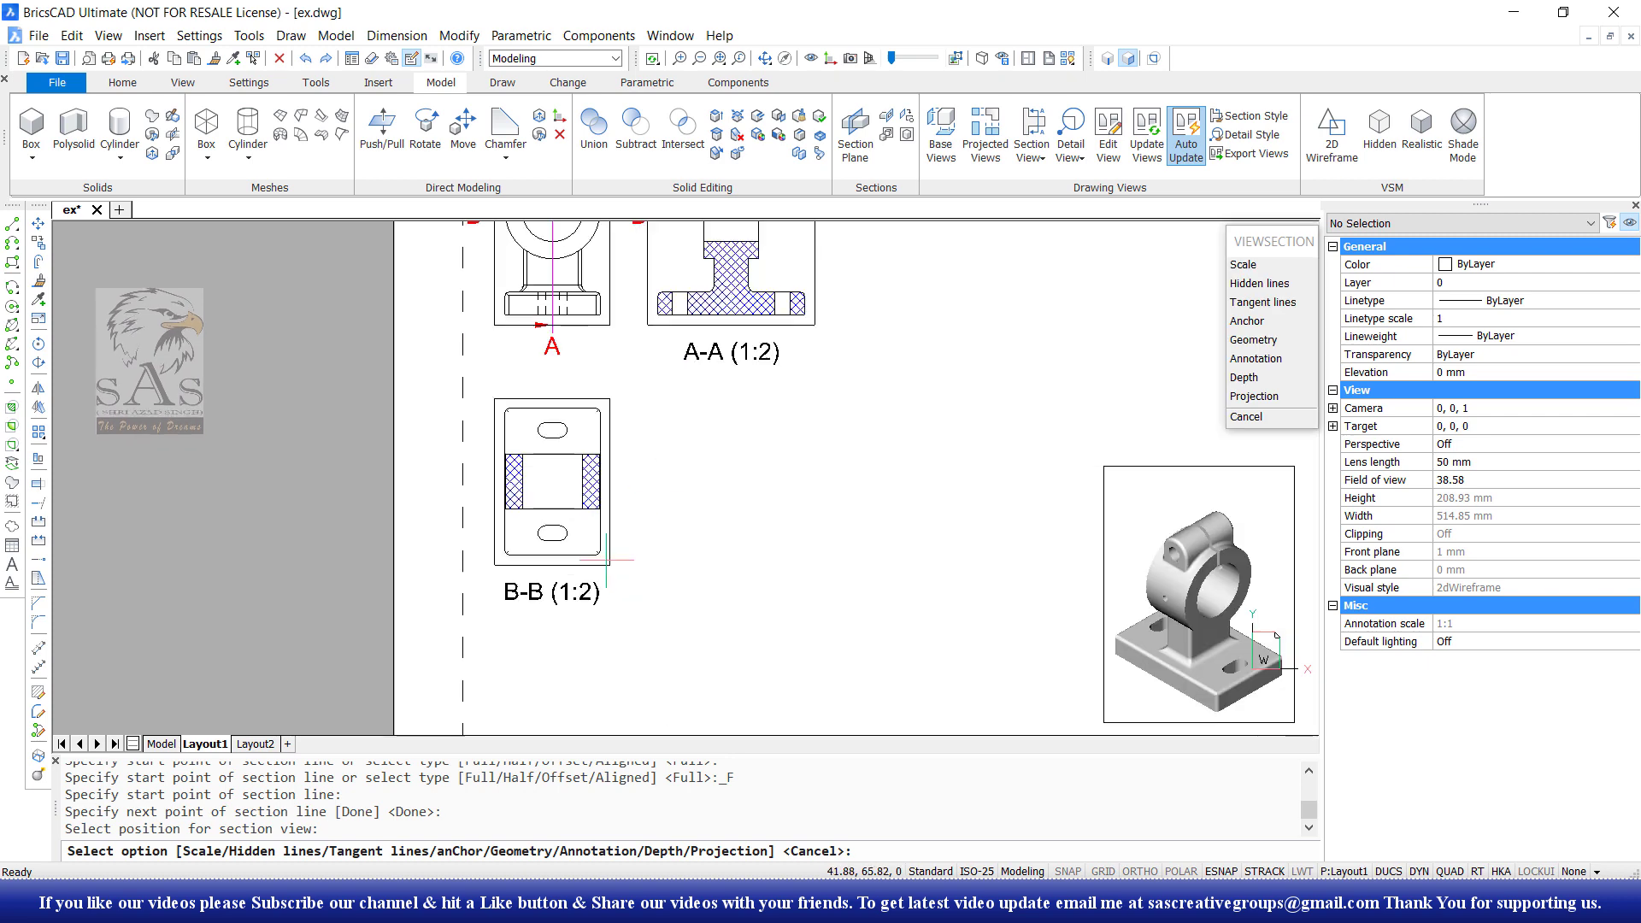
scroll(598, 511, up, 1)
mouse_move(576, 474)
middle_down()
mouse_move(565, 507)
mouse_move(469, 533)
middle_up()
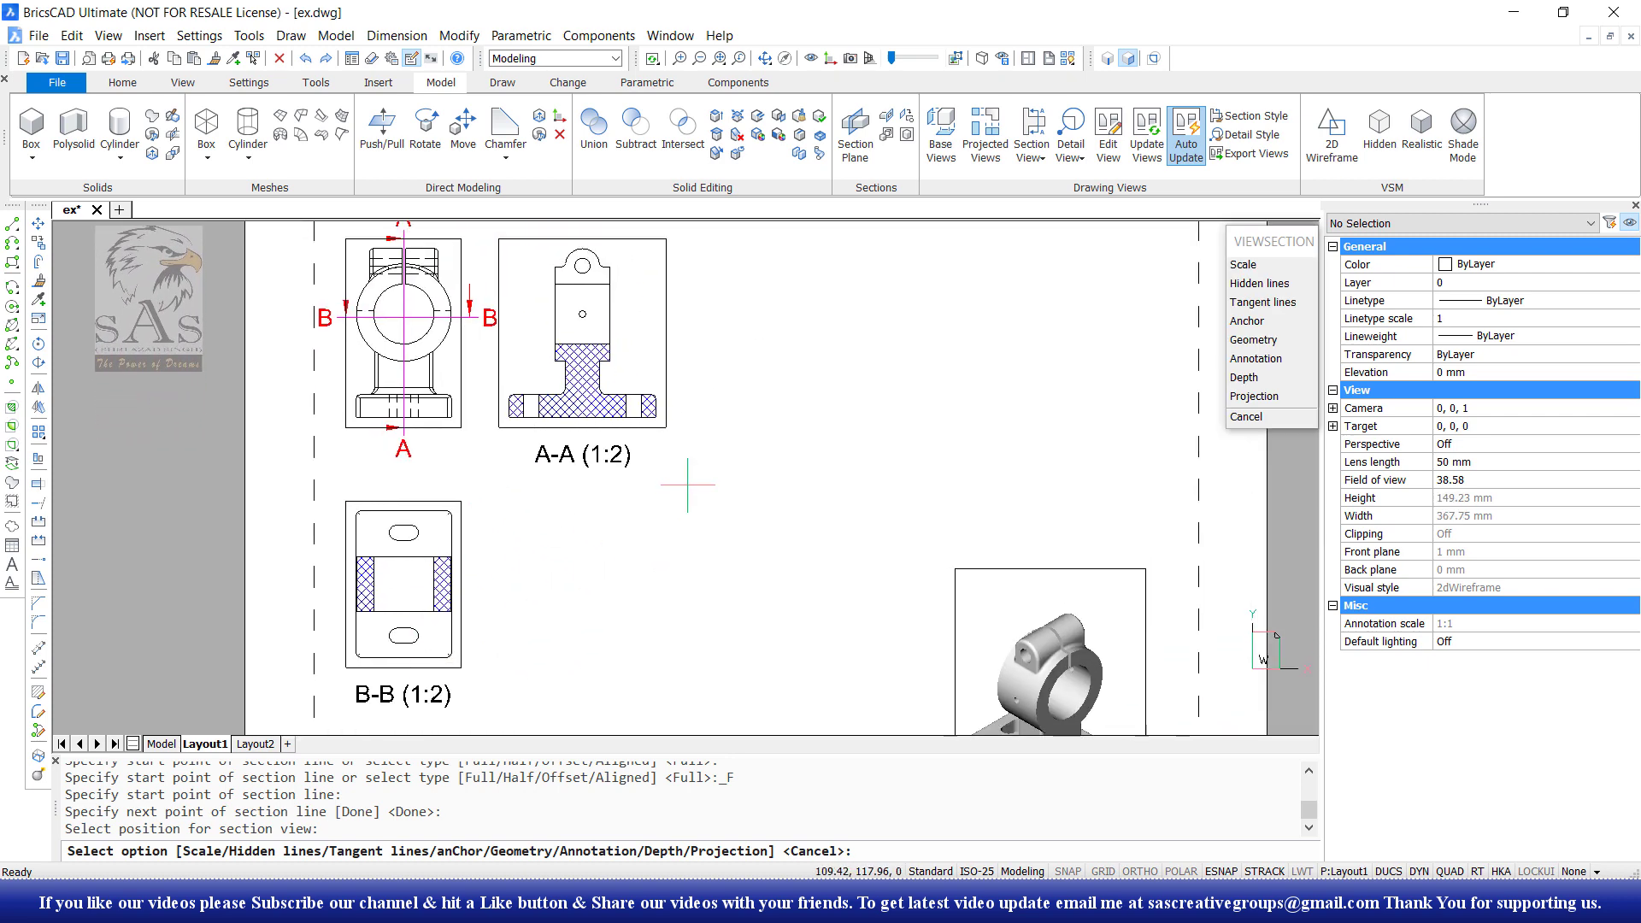
key(Return)
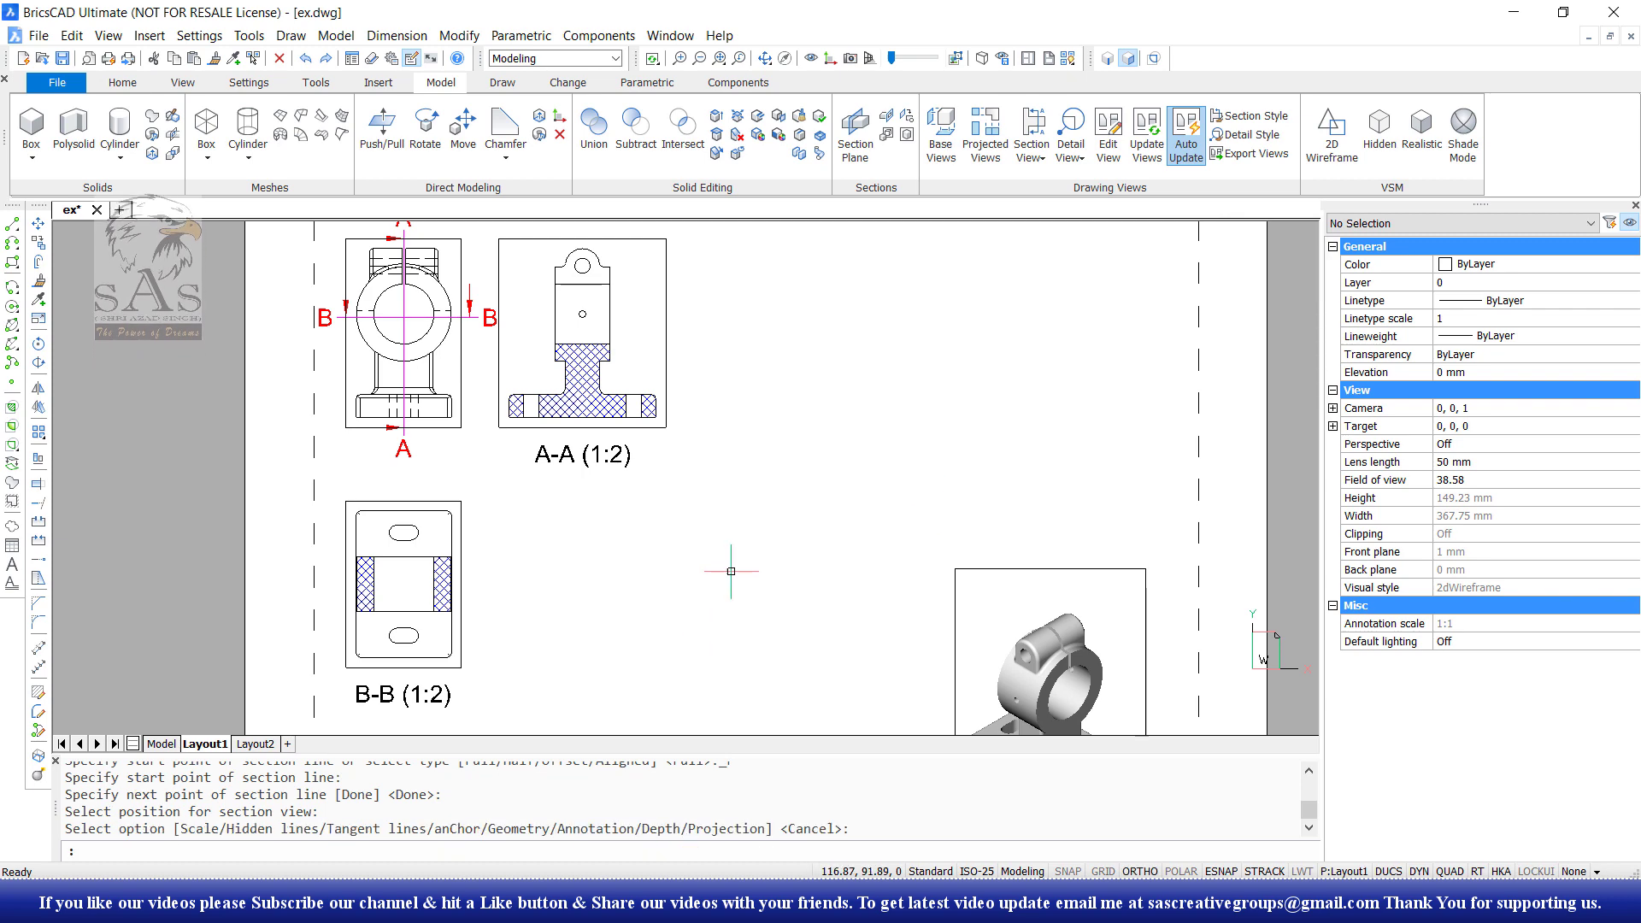
scroll(700, 576, down, 2)
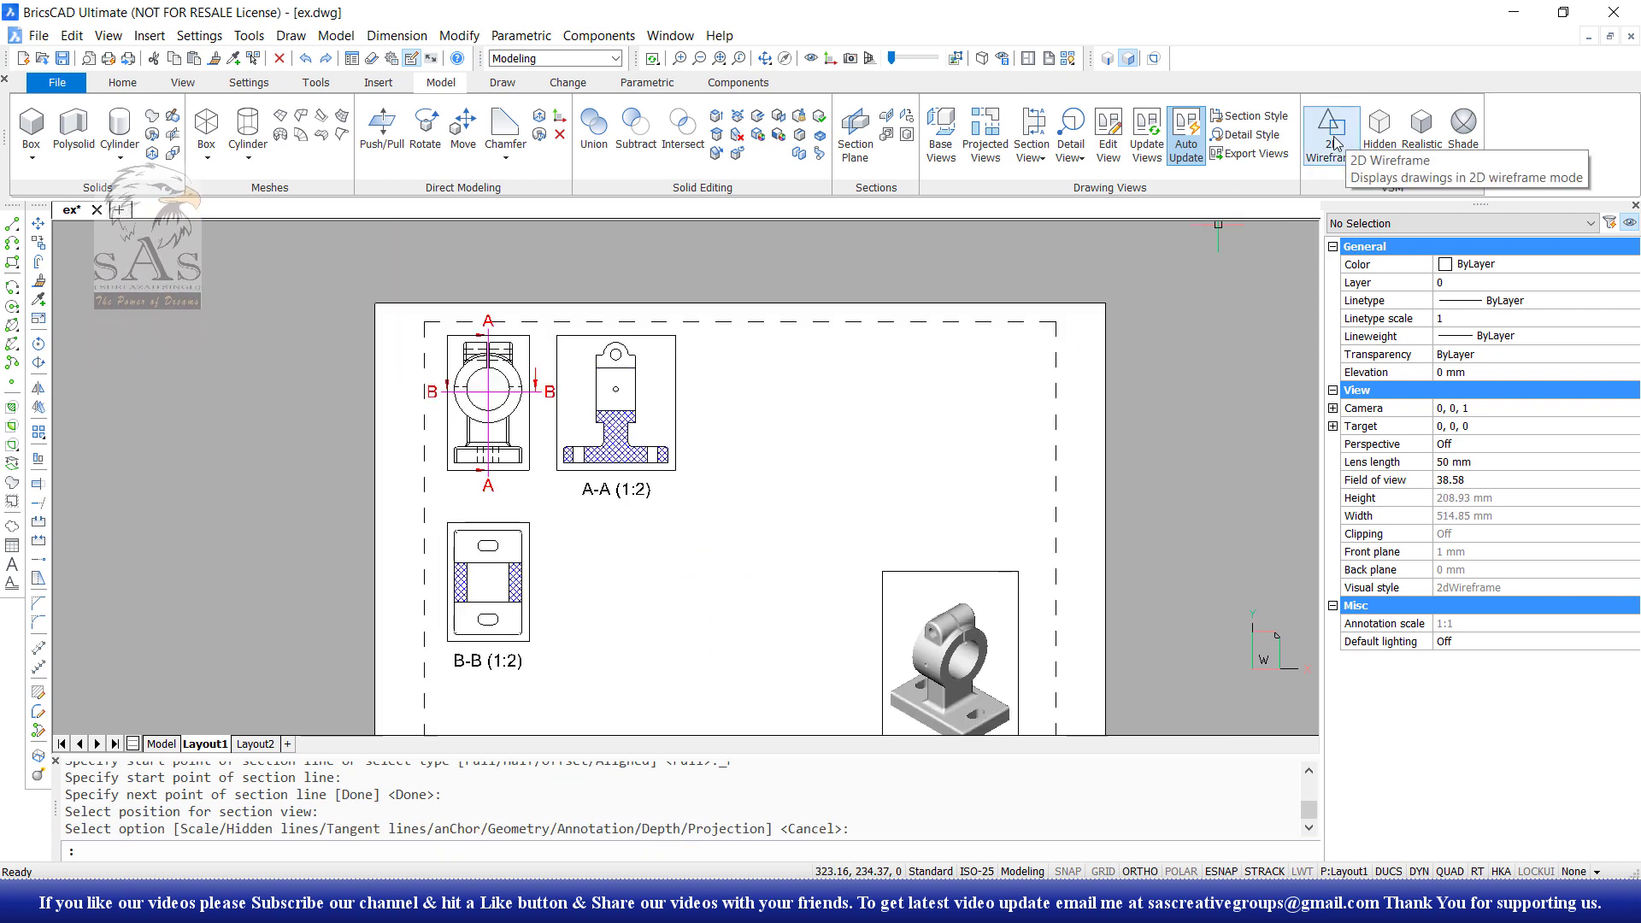